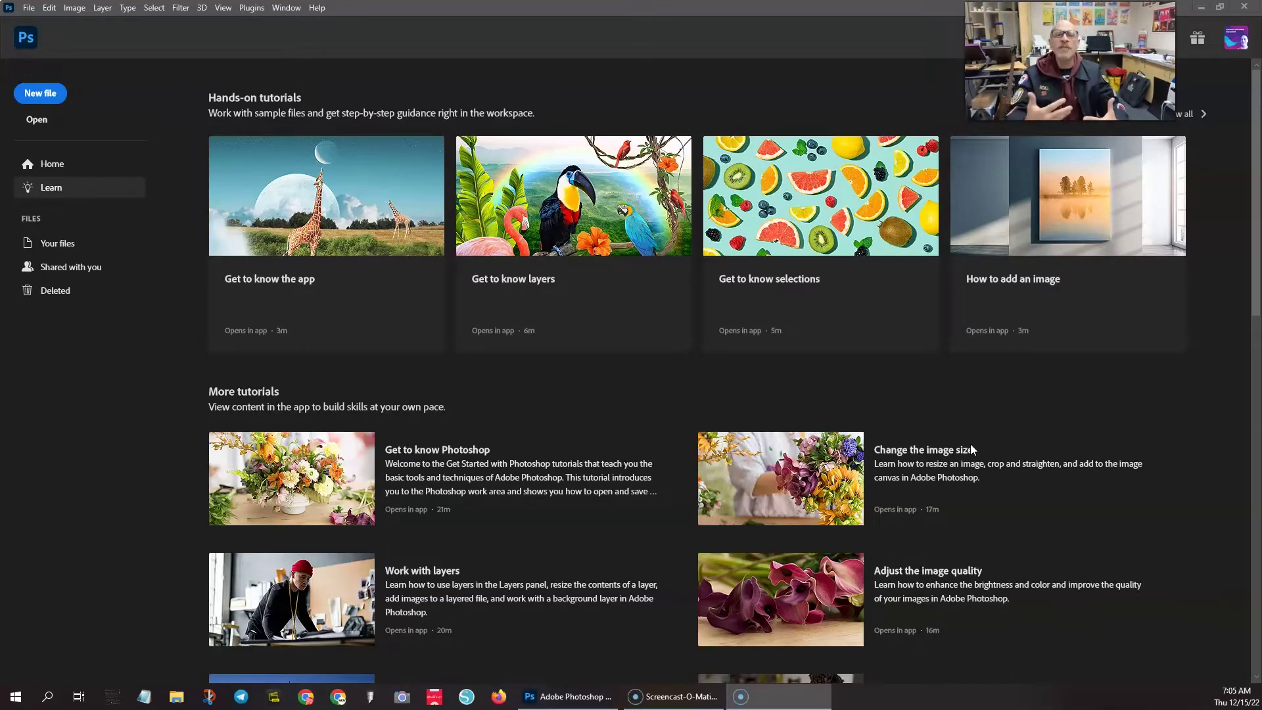
Create a new 1024 × 768 px, 72 ppi document from the Web Minimum preset
left_click(41, 121)
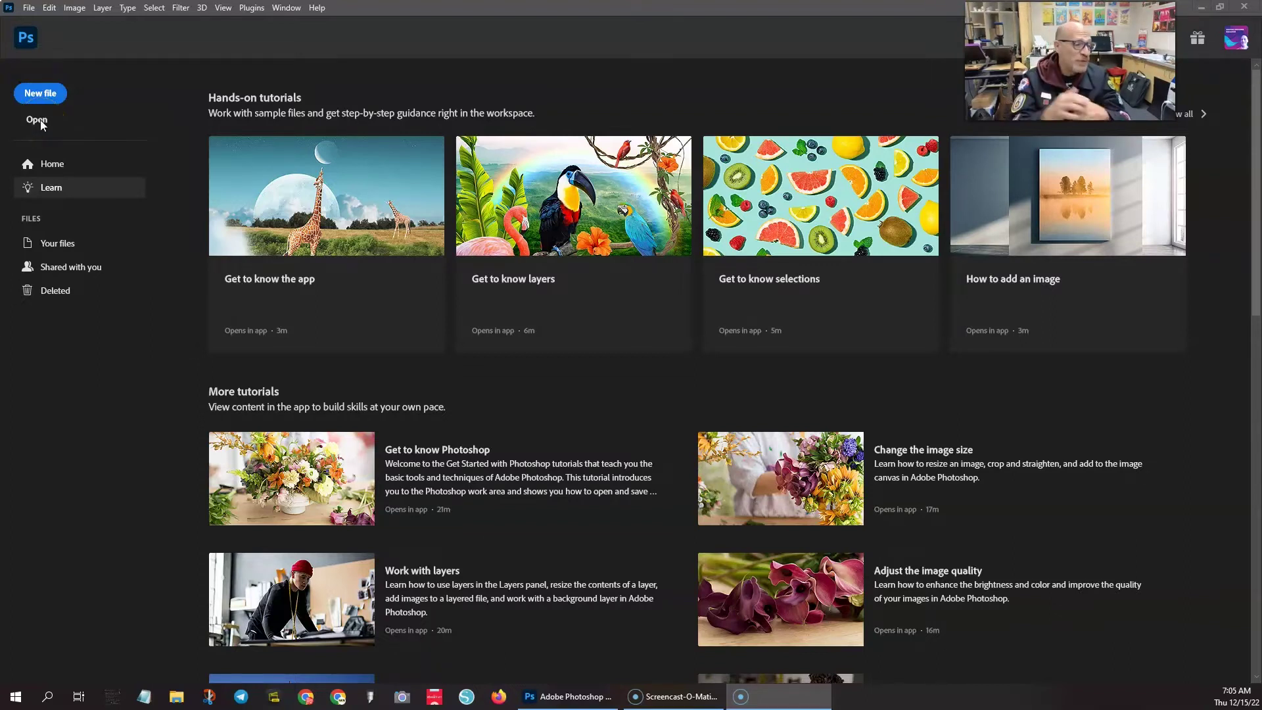
left_click(52, 87)
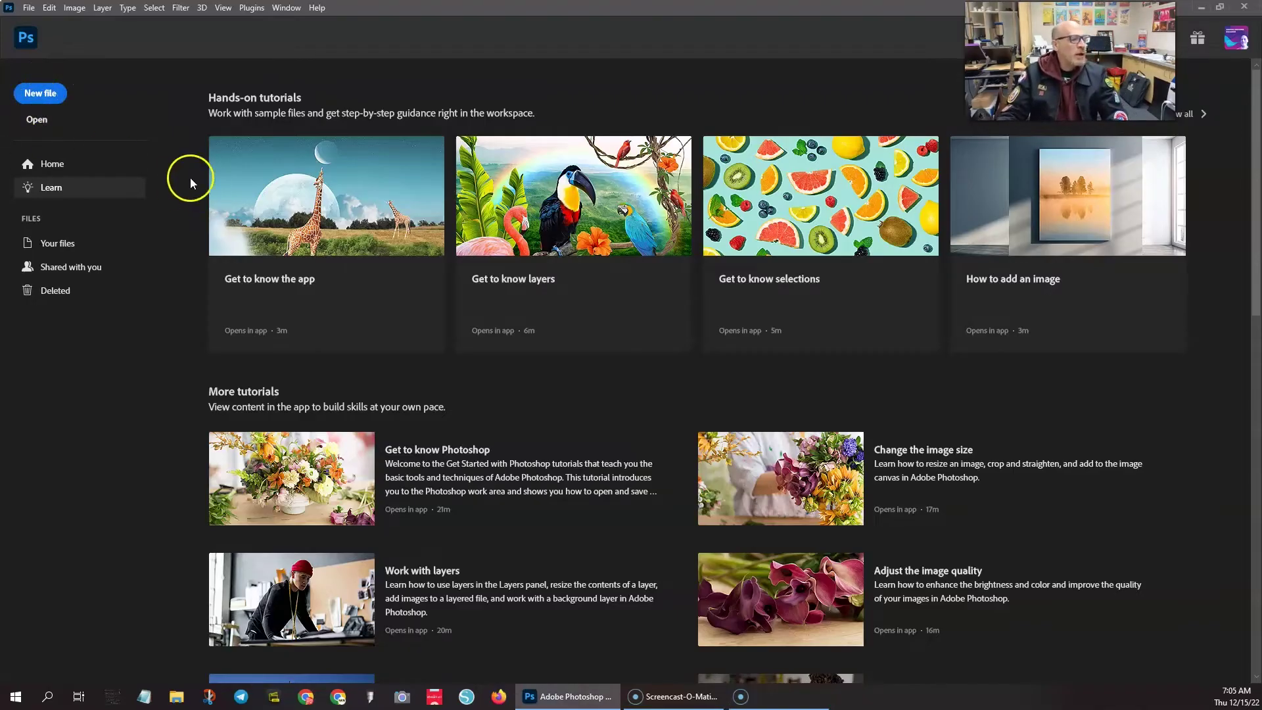
left_click(32, 93)
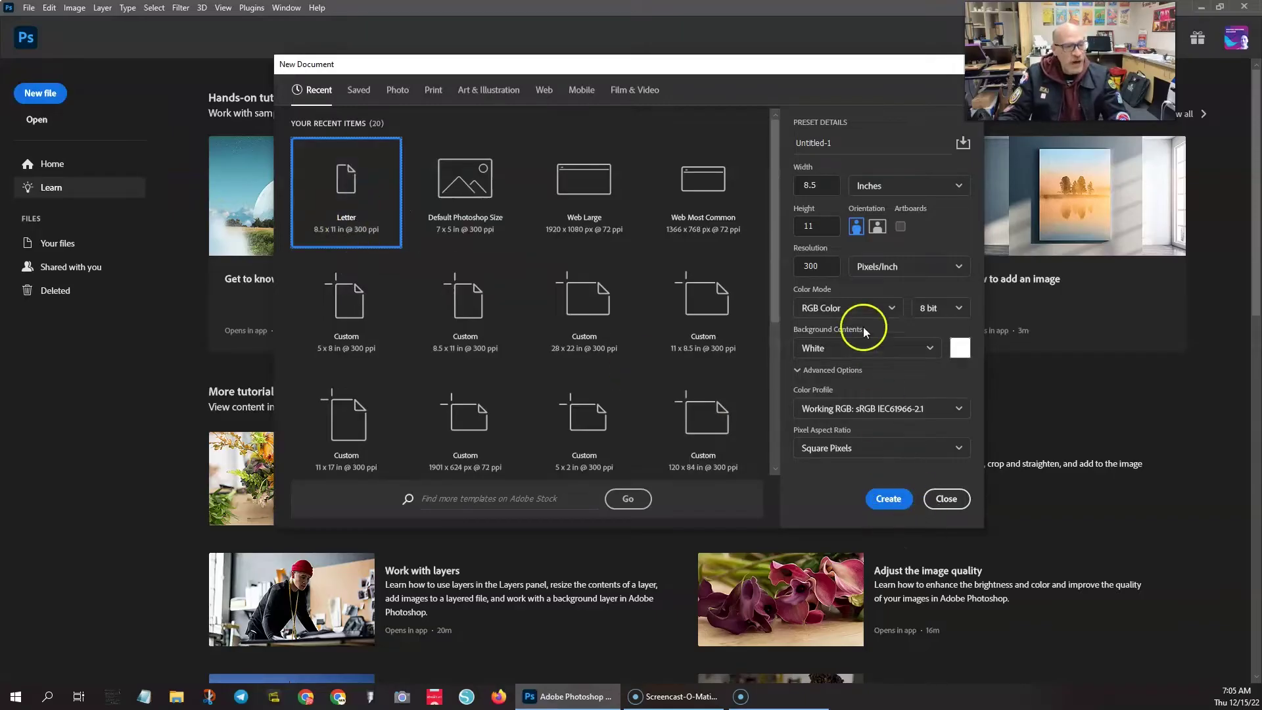
double_click(830, 269)
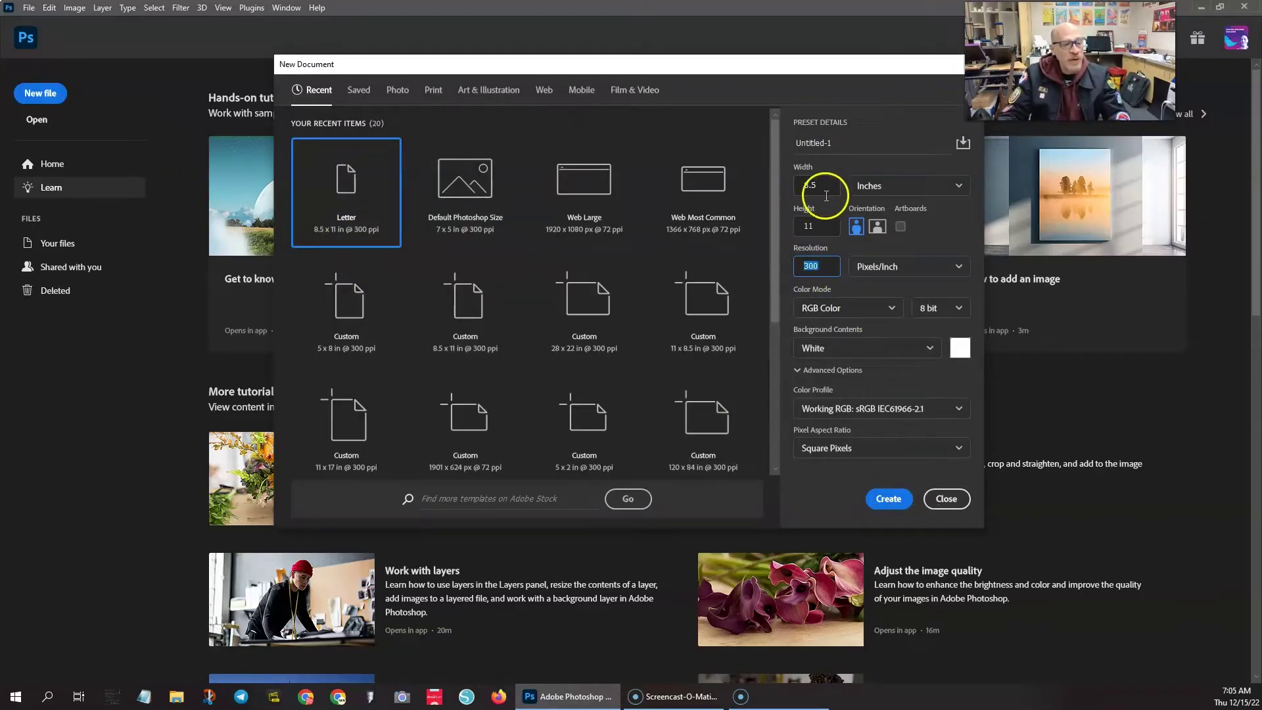
left_click(876, 226)
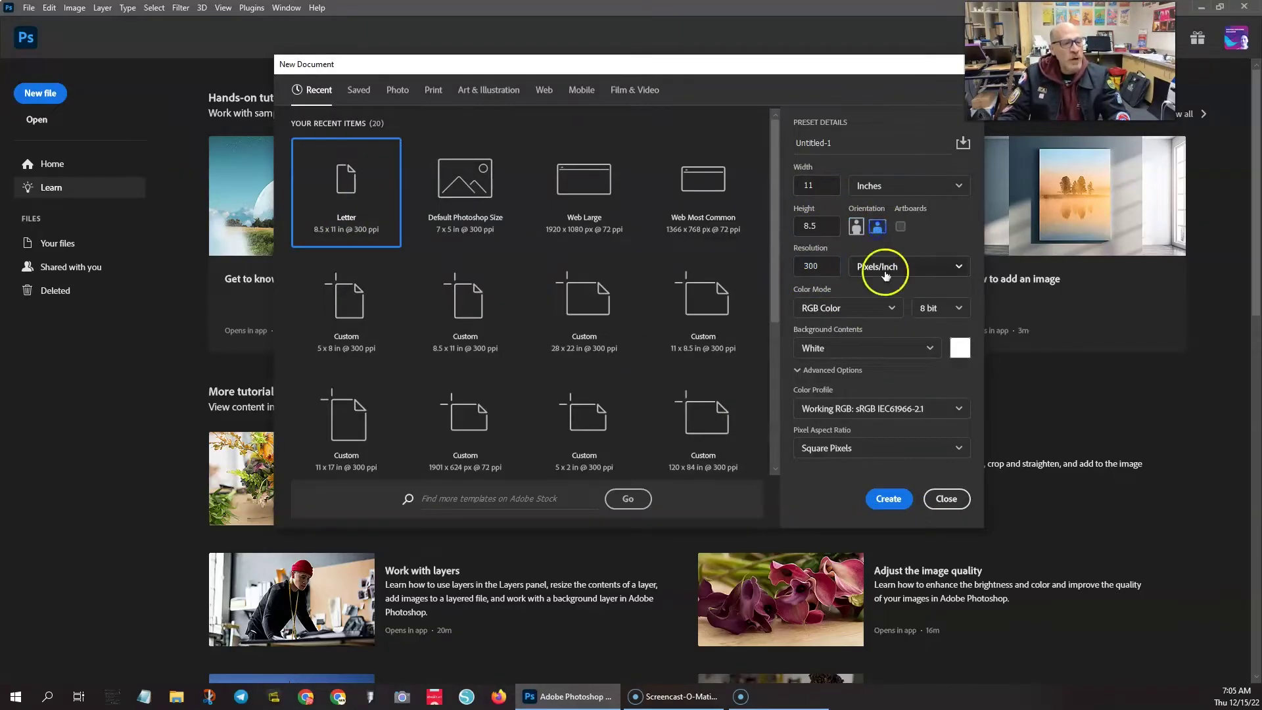
left_click(544, 91)
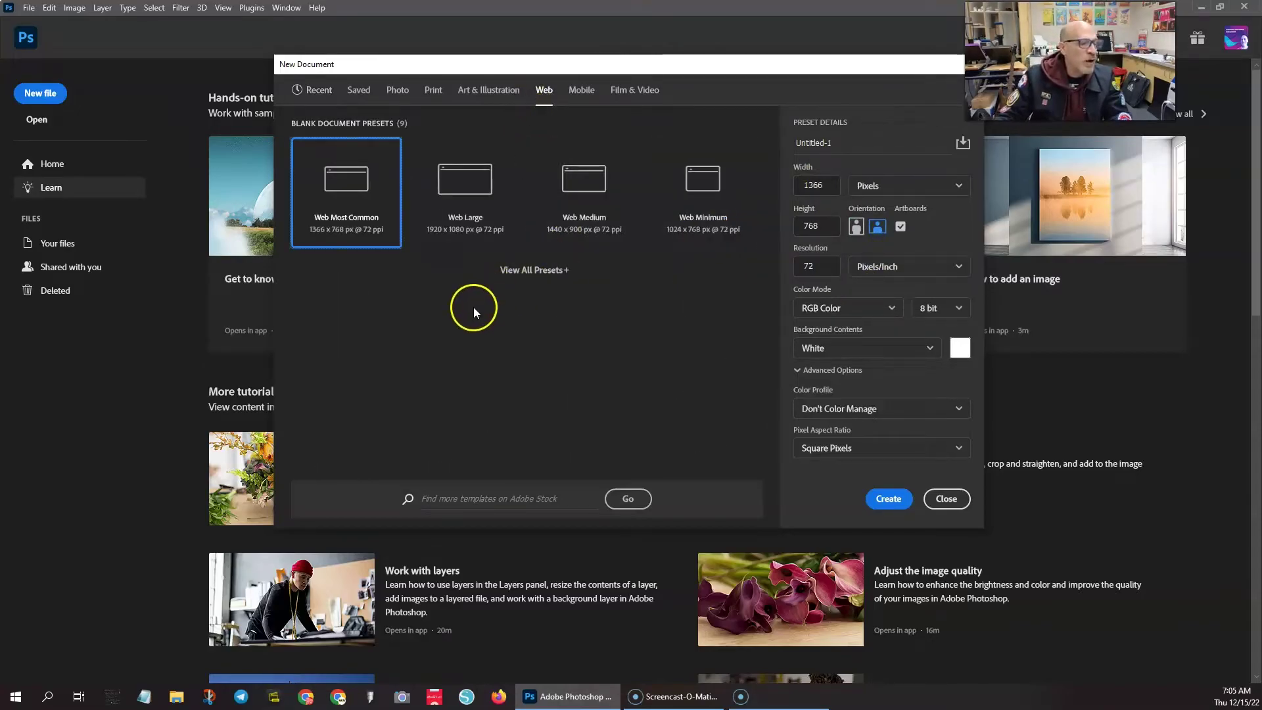
left_click(713, 194)
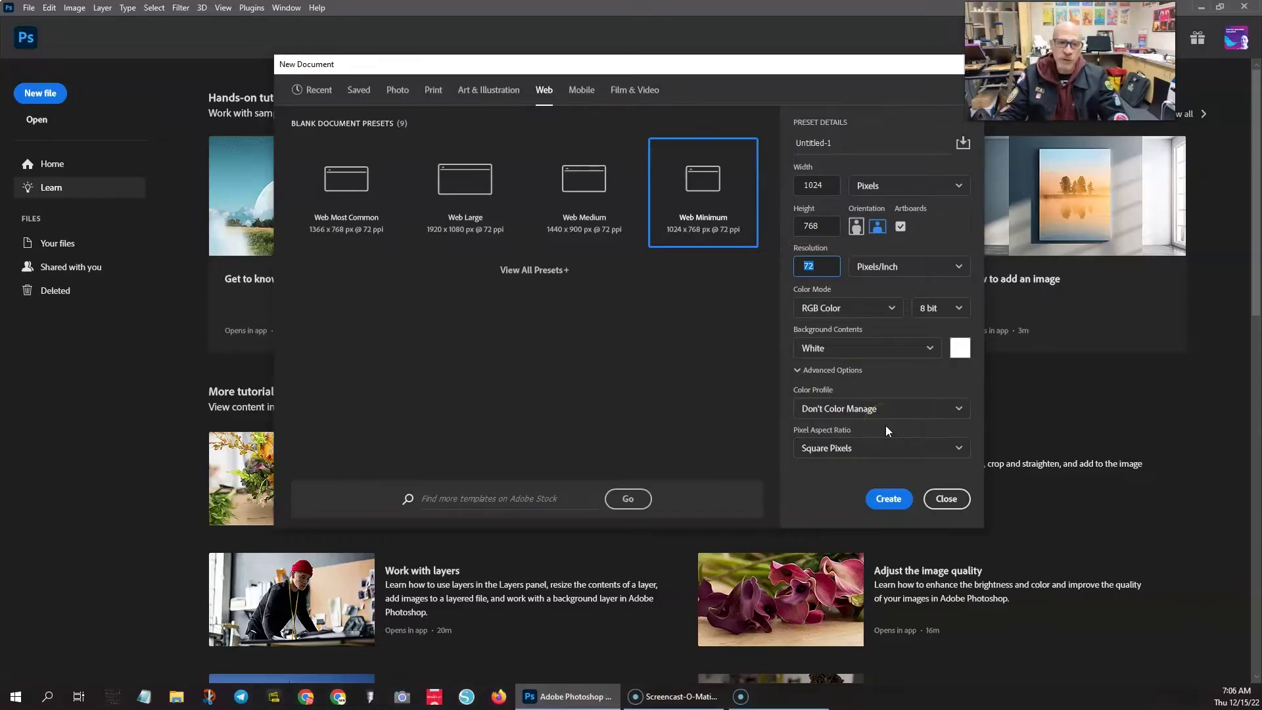
left_click(883, 506)
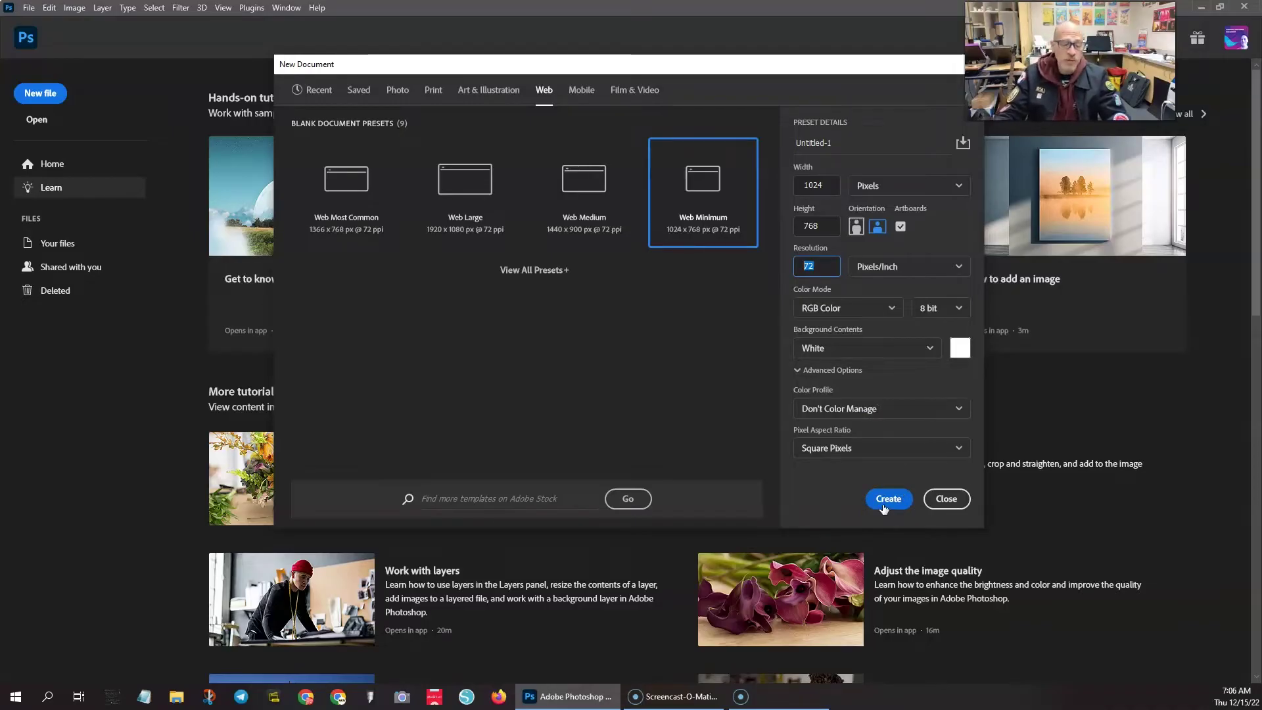
left_click(887, 499)
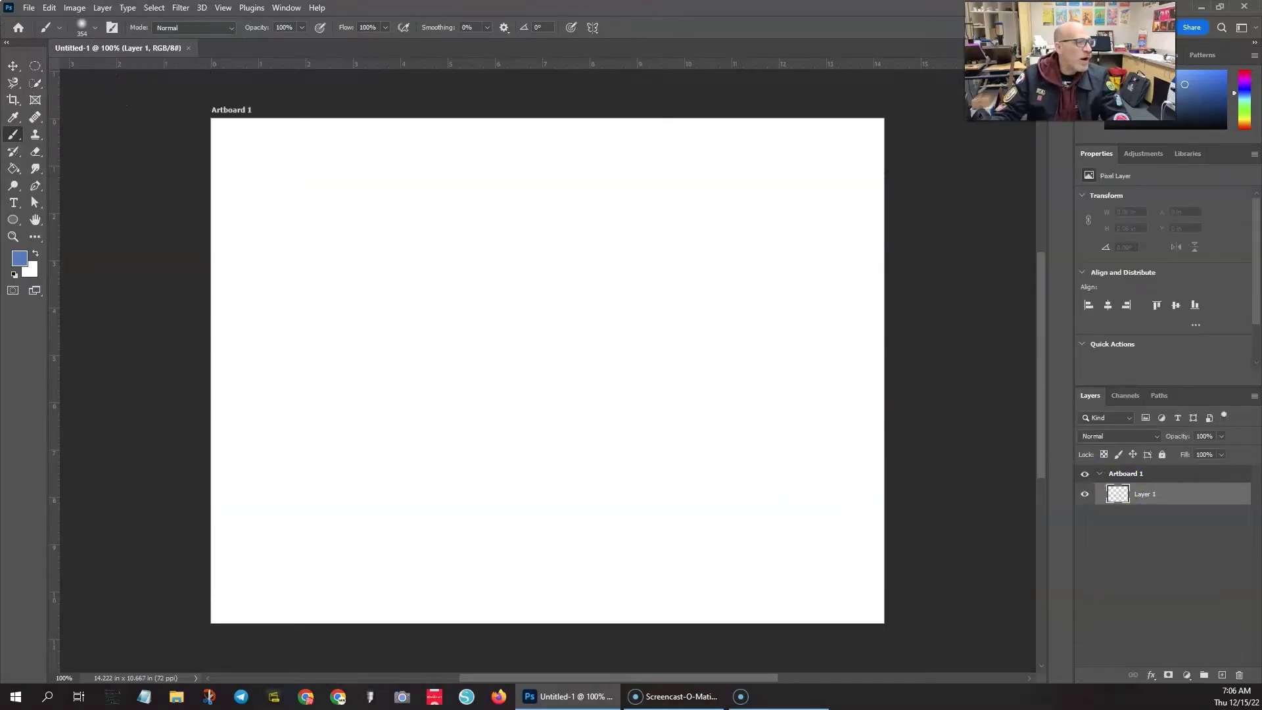
Place the fruit-bowl-3d-model-max-fbx image as an embedded smart object
left_click(11, 67)
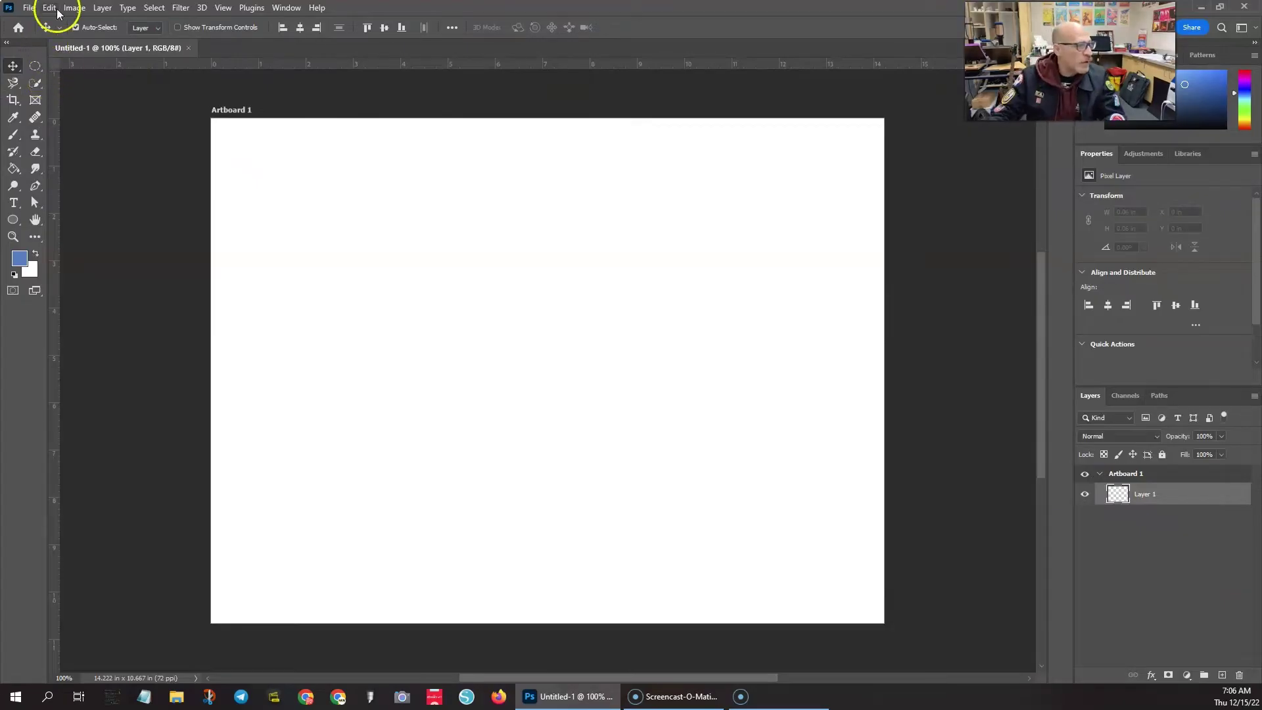
left_click(111, 277)
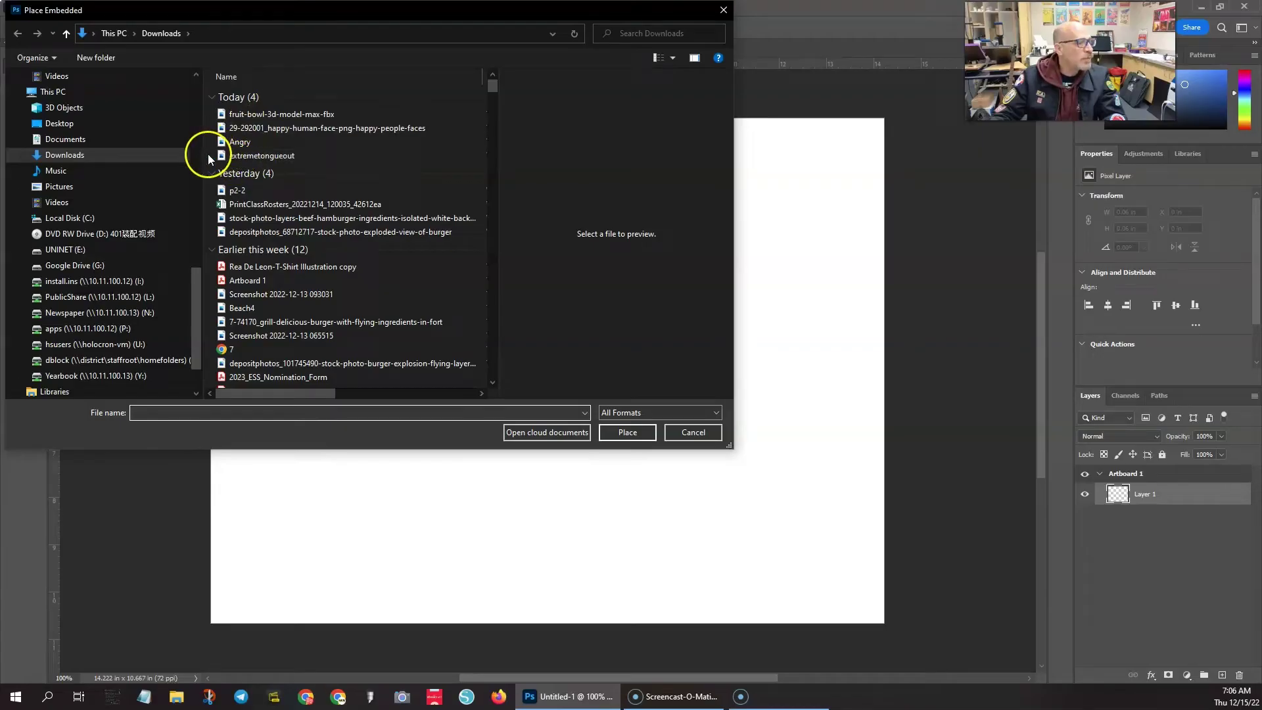
left_click(239, 115)
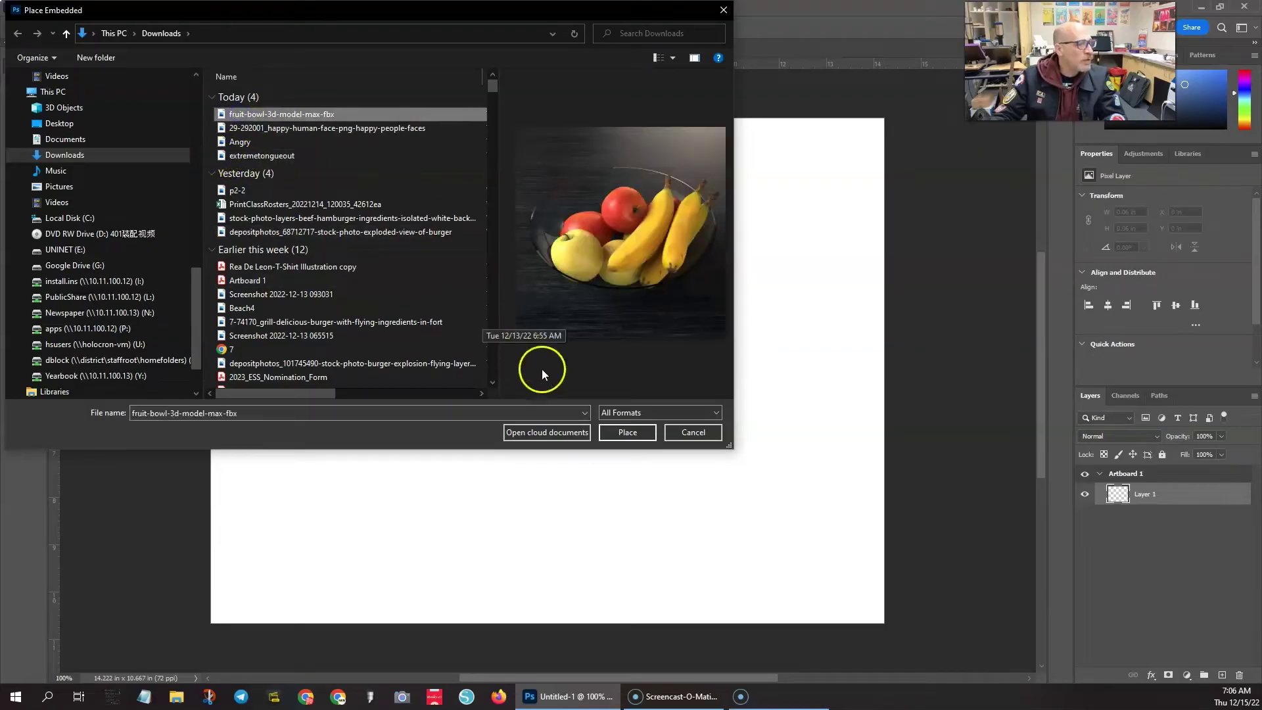
left_click(621, 432)
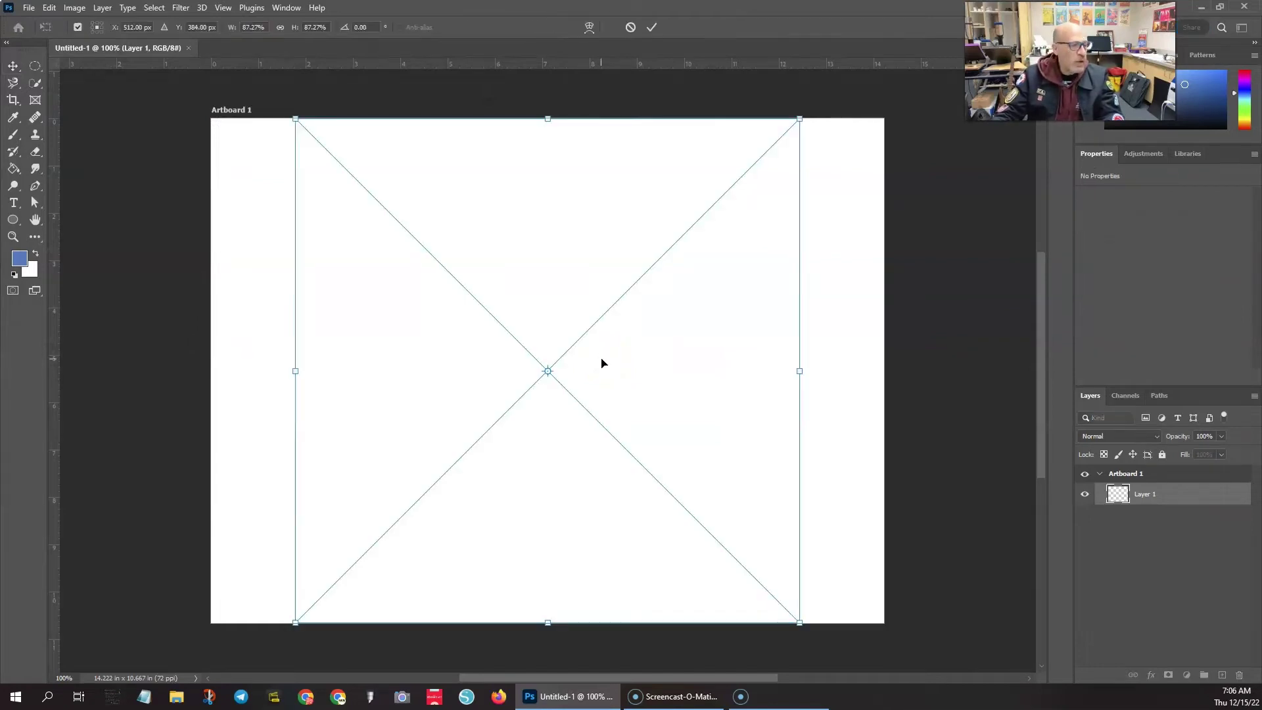
Stretch the fruit photo left and right to cover the artboard, then nudge it down
left_click_drag(801, 370, 905, 372)
left_click_drag(297, 372, 193, 368)
key("Return")
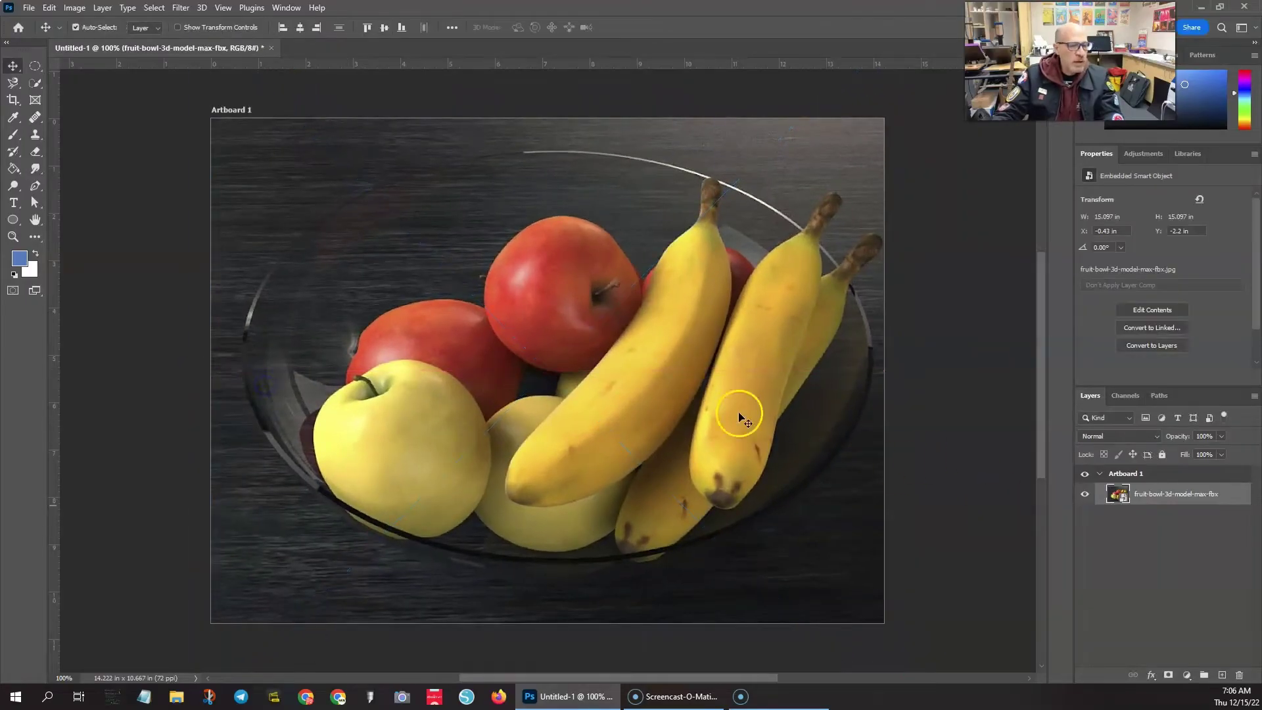
left_click_drag(640, 304, 639, 322)
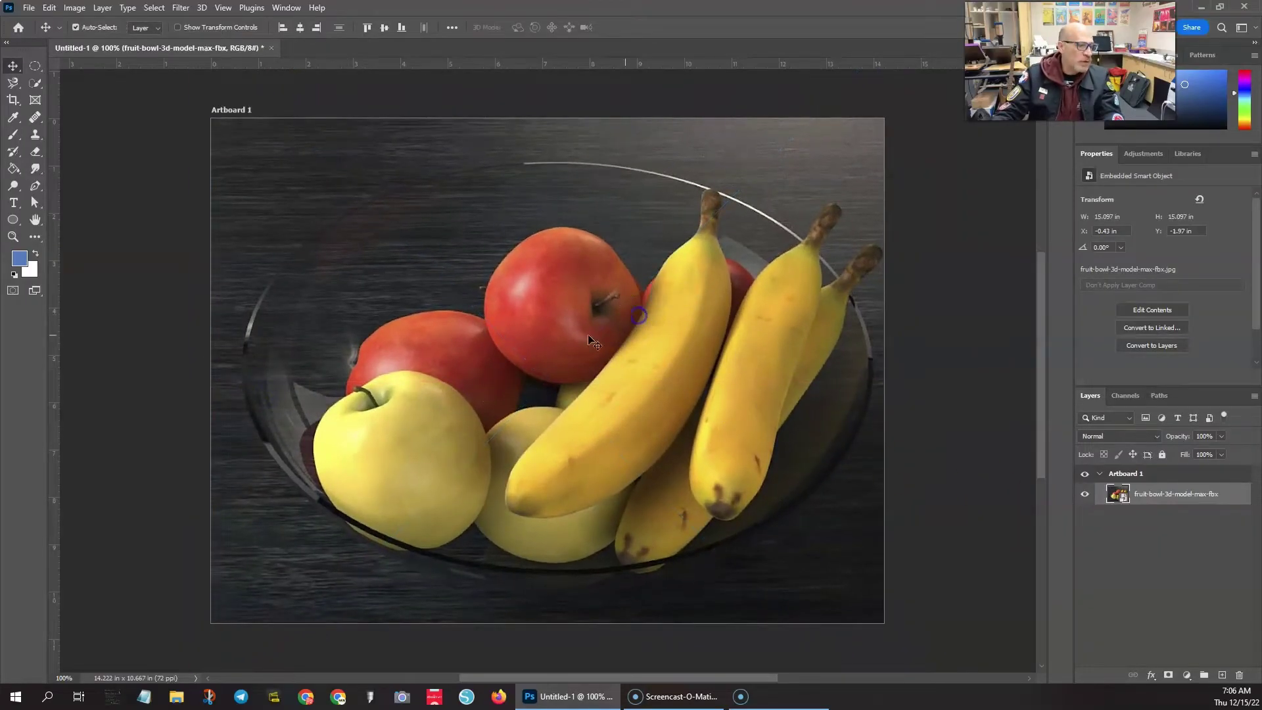
Embed the squinting man's face photo and commit its placement
left_click(29, 16)
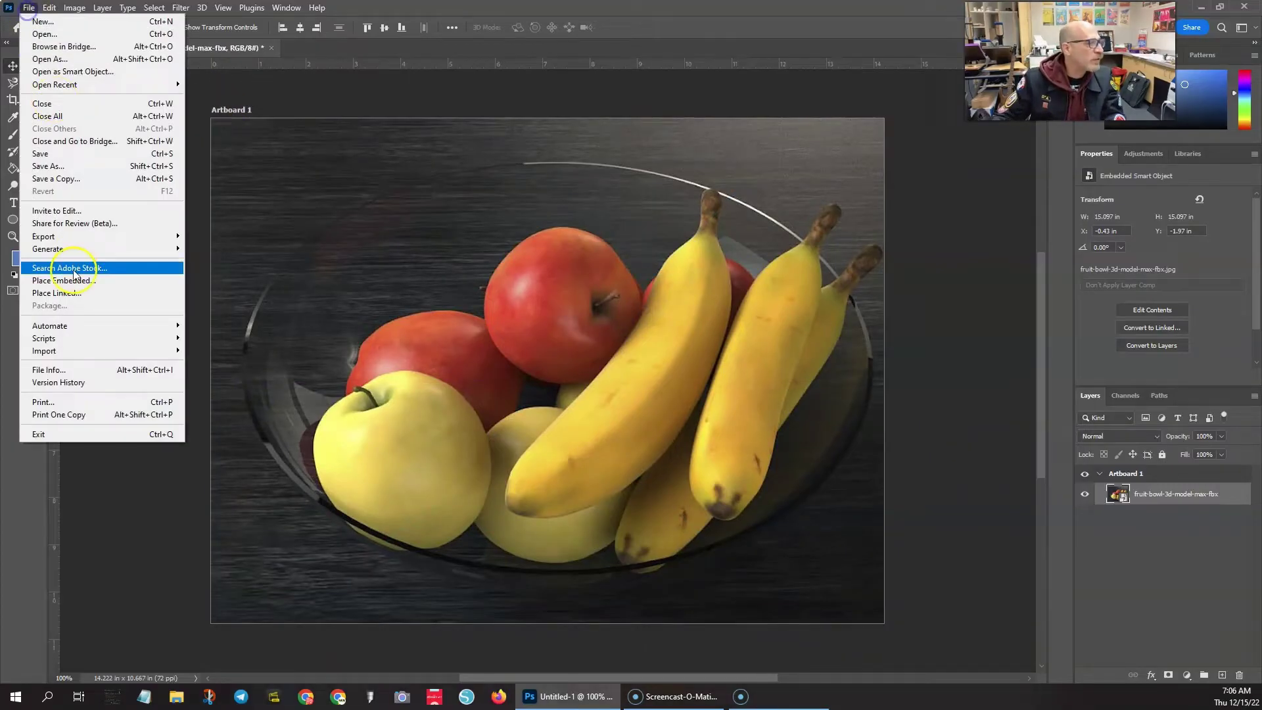
left_click(99, 280)
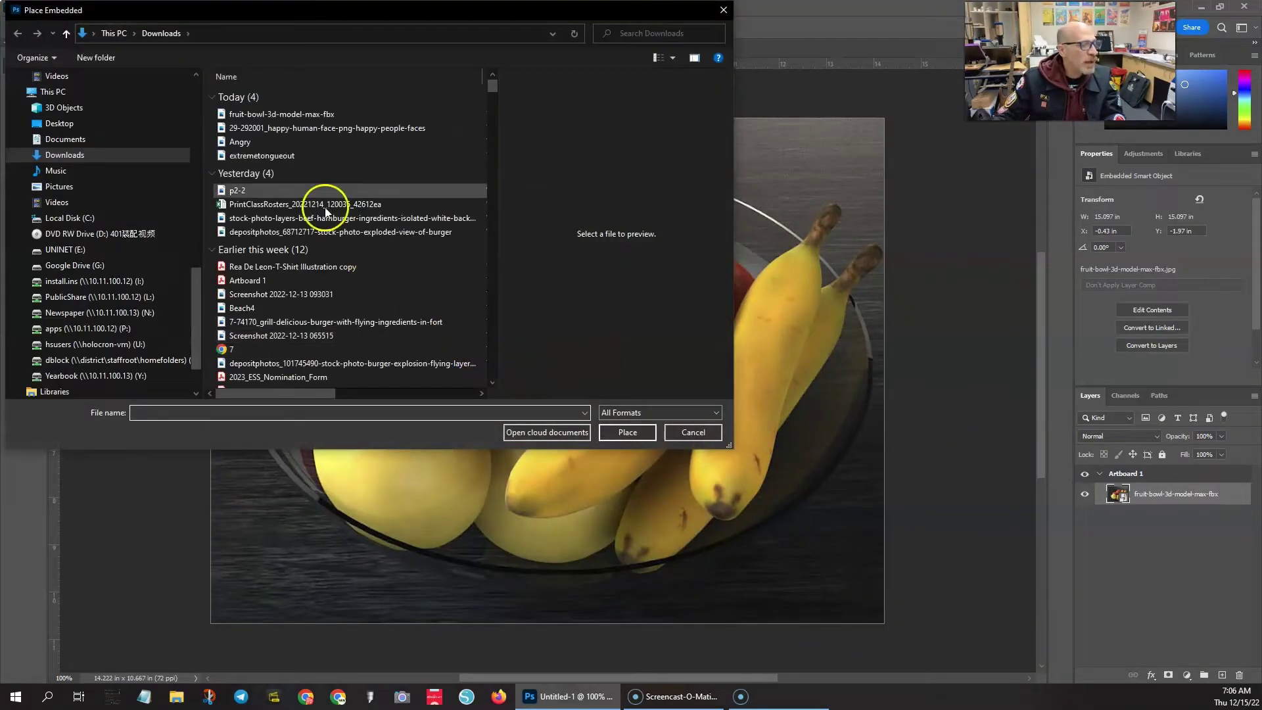
double_click(282, 124)
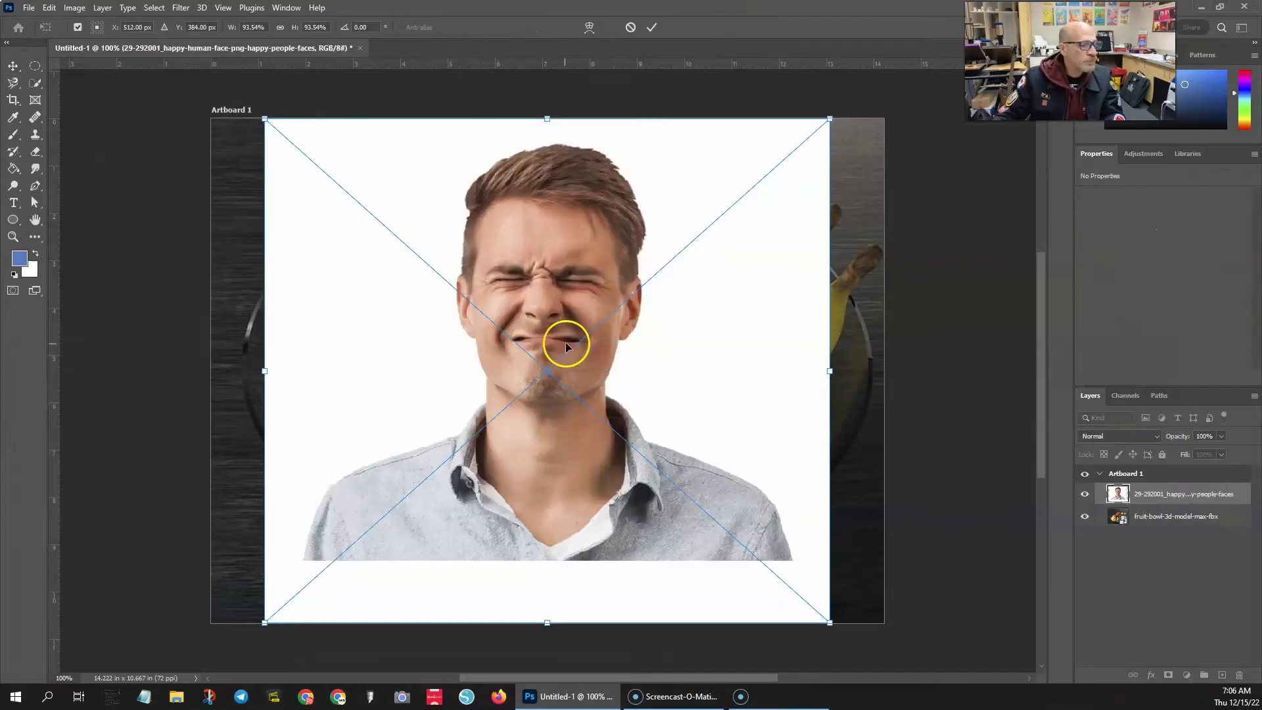
left_click(651, 27)
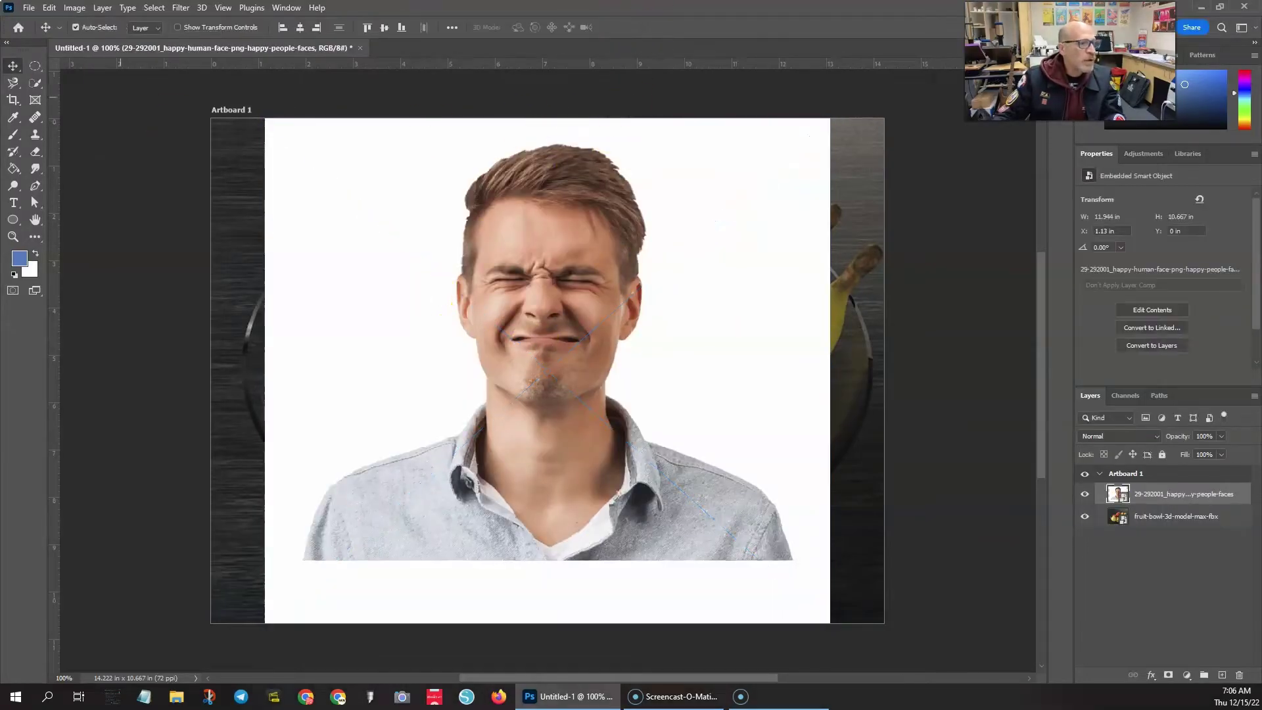
Embed the Angry baby photo and commit its placement
left_click(29, 7)
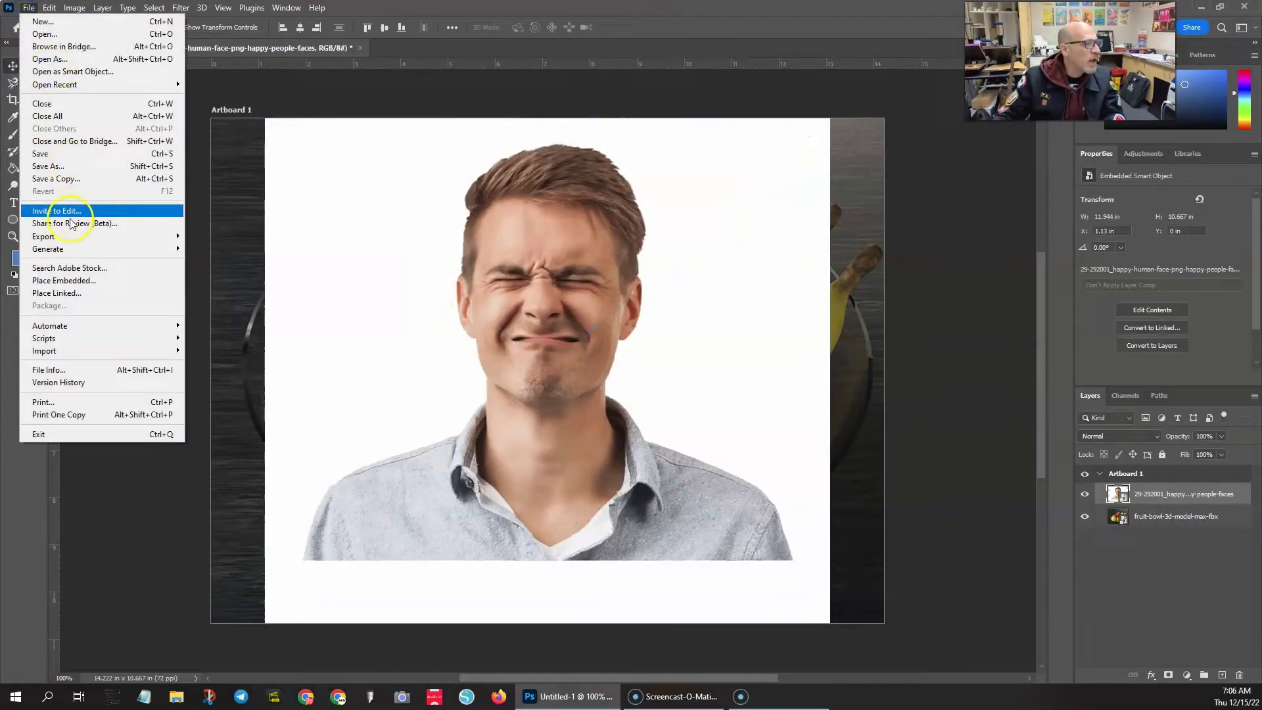
left_click(69, 281)
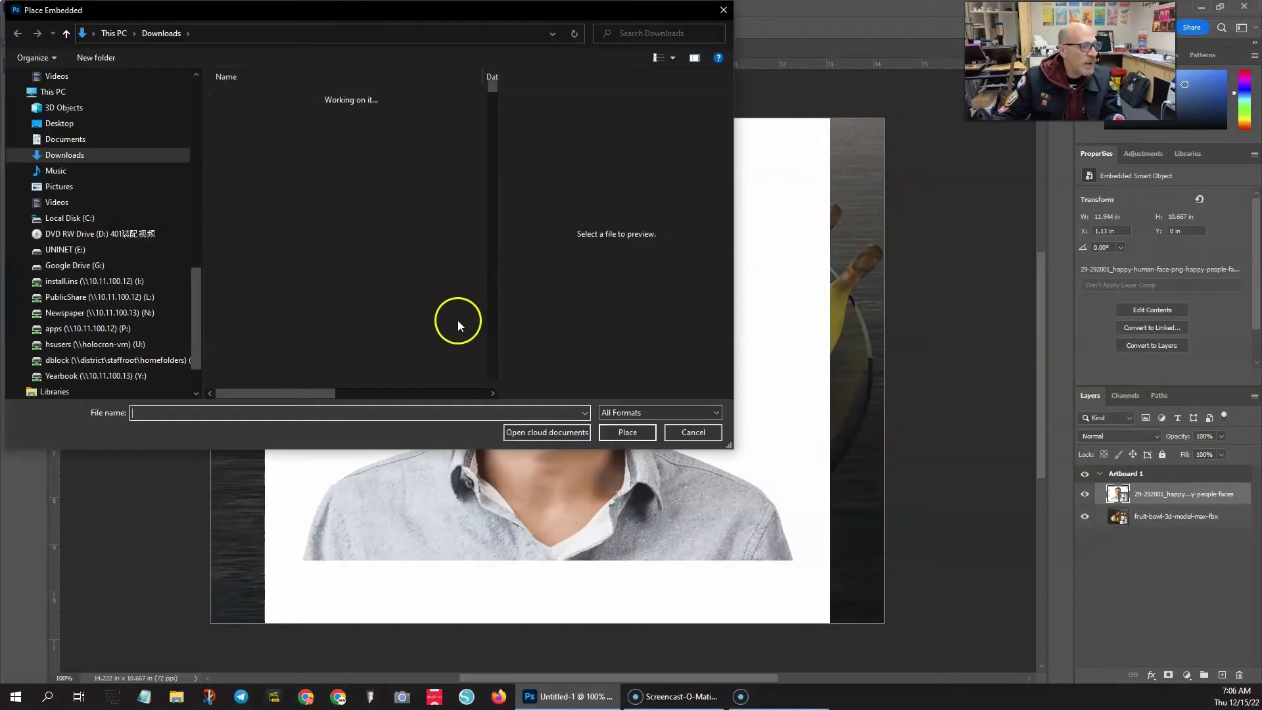
double_click(243, 143)
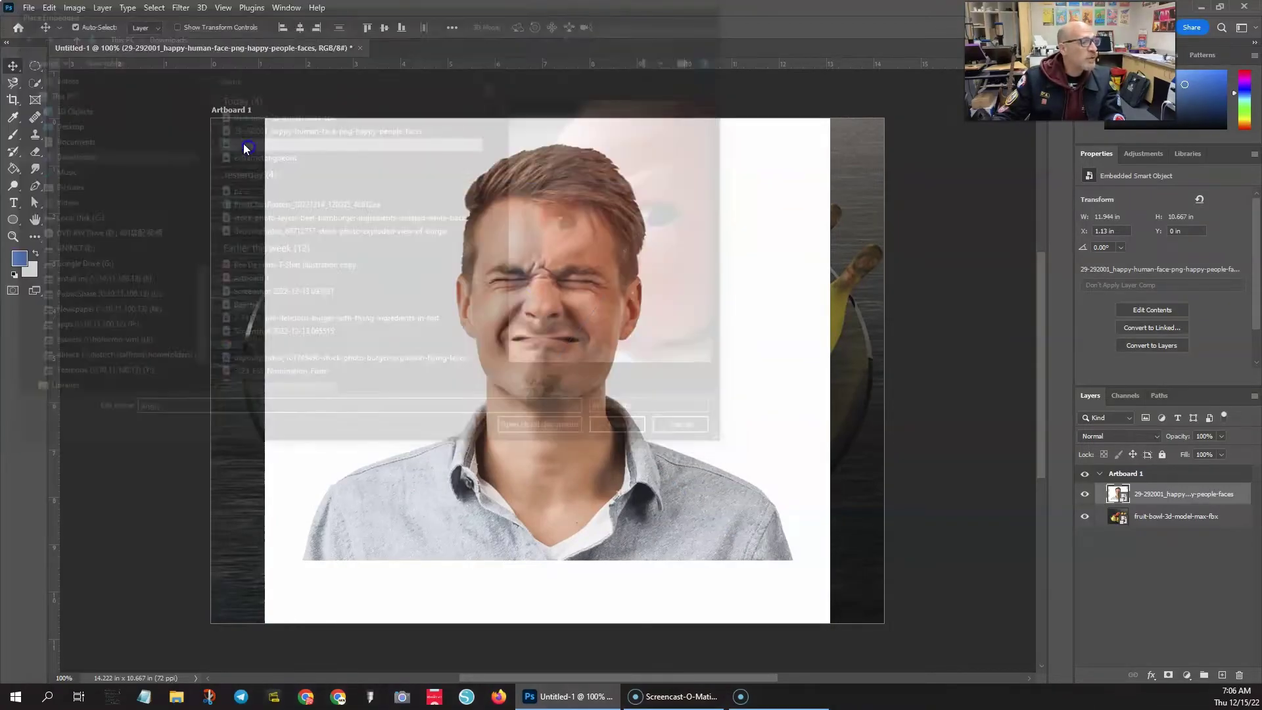
double_click(603, 346)
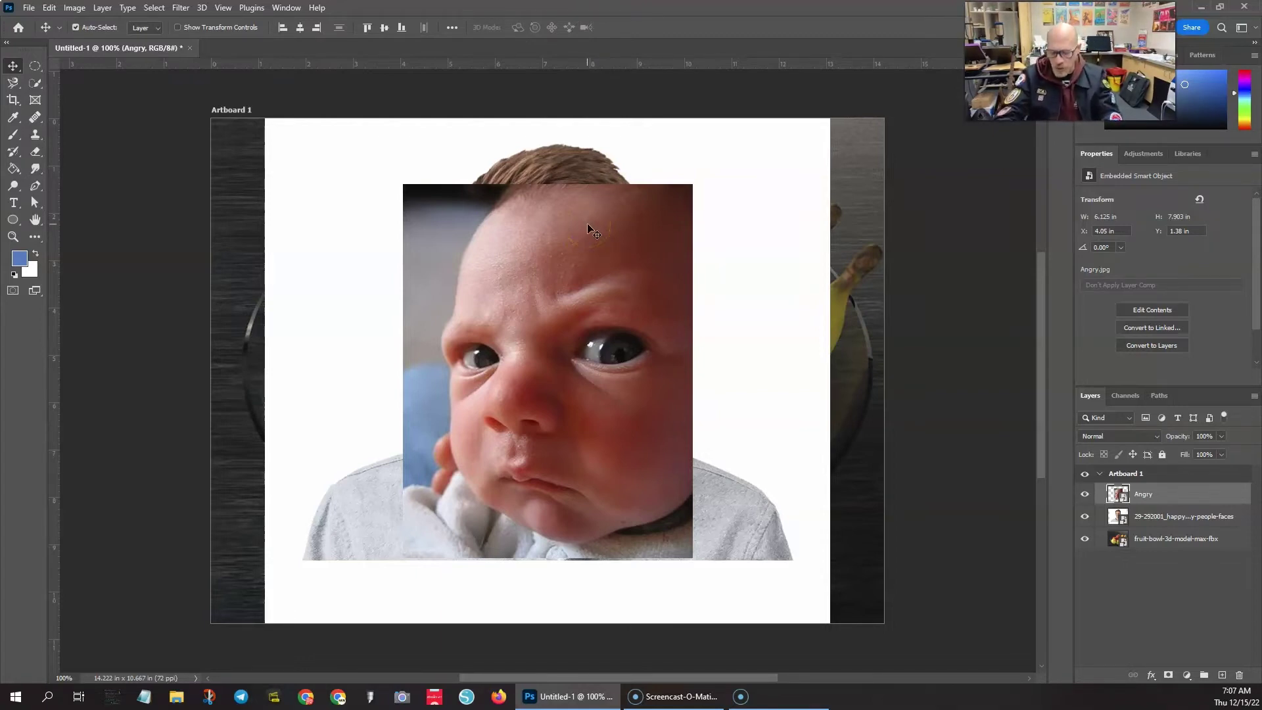
Embed the extremetongueout photo and commit its placement
left_click(29, 7)
left_click(66, 280)
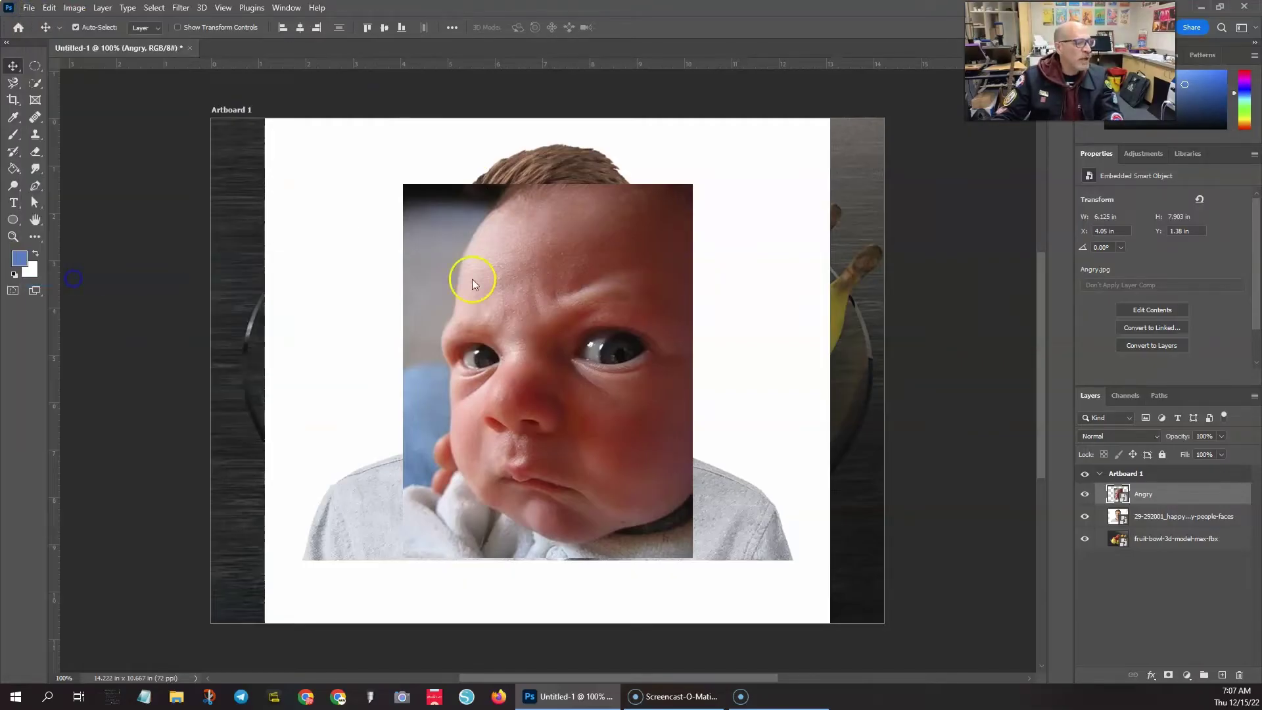
double_click(246, 155)
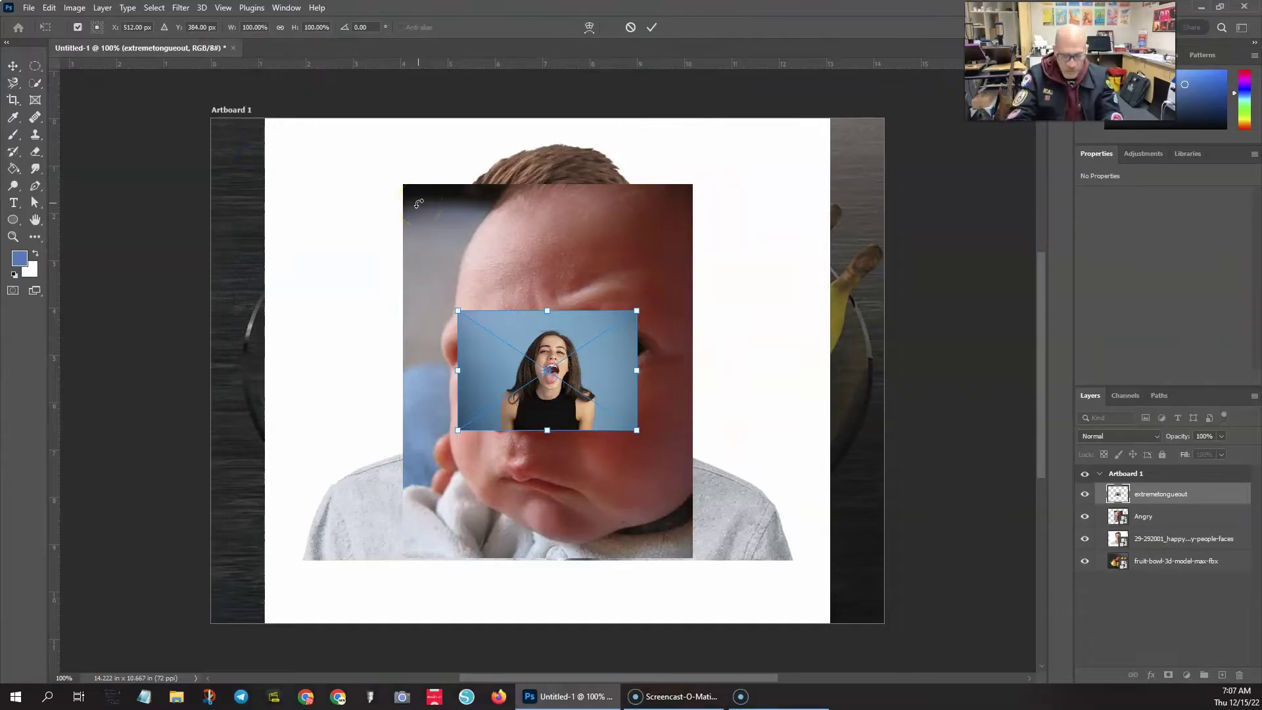
key("Return")
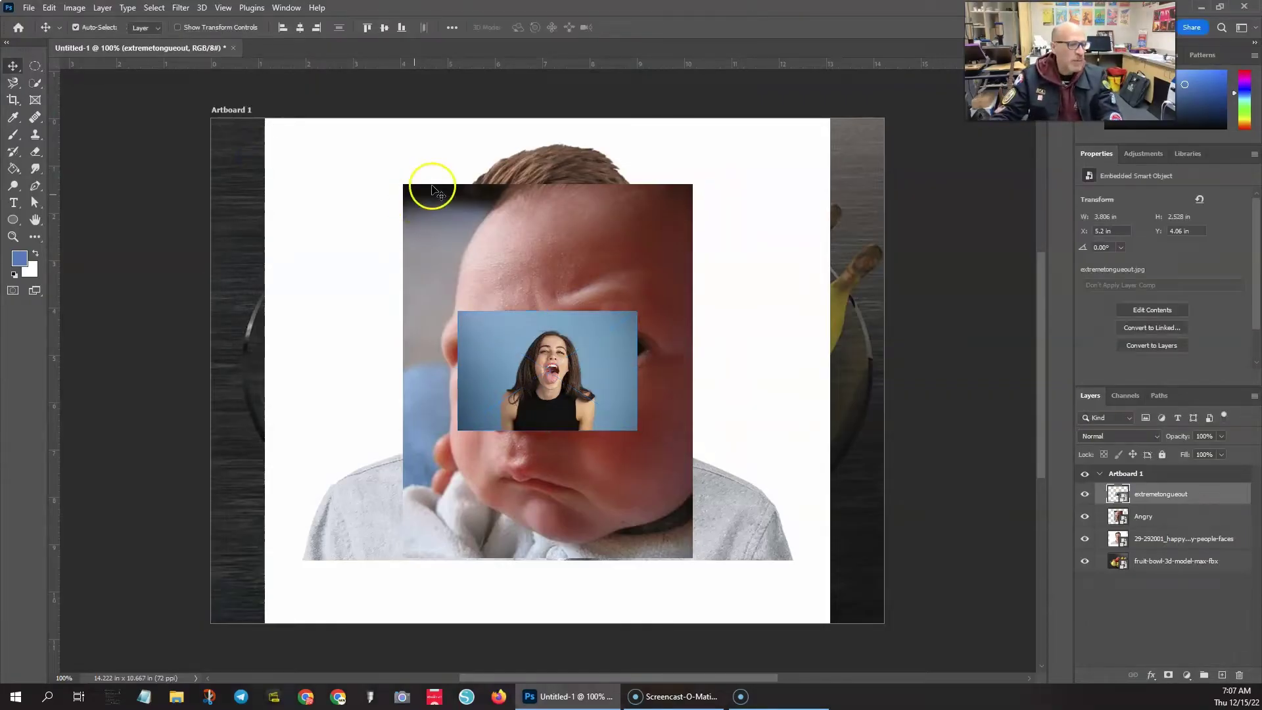
Rearrange the baby and tongue-out photos beside the man's face
left_click_drag(508, 361, 474, 373)
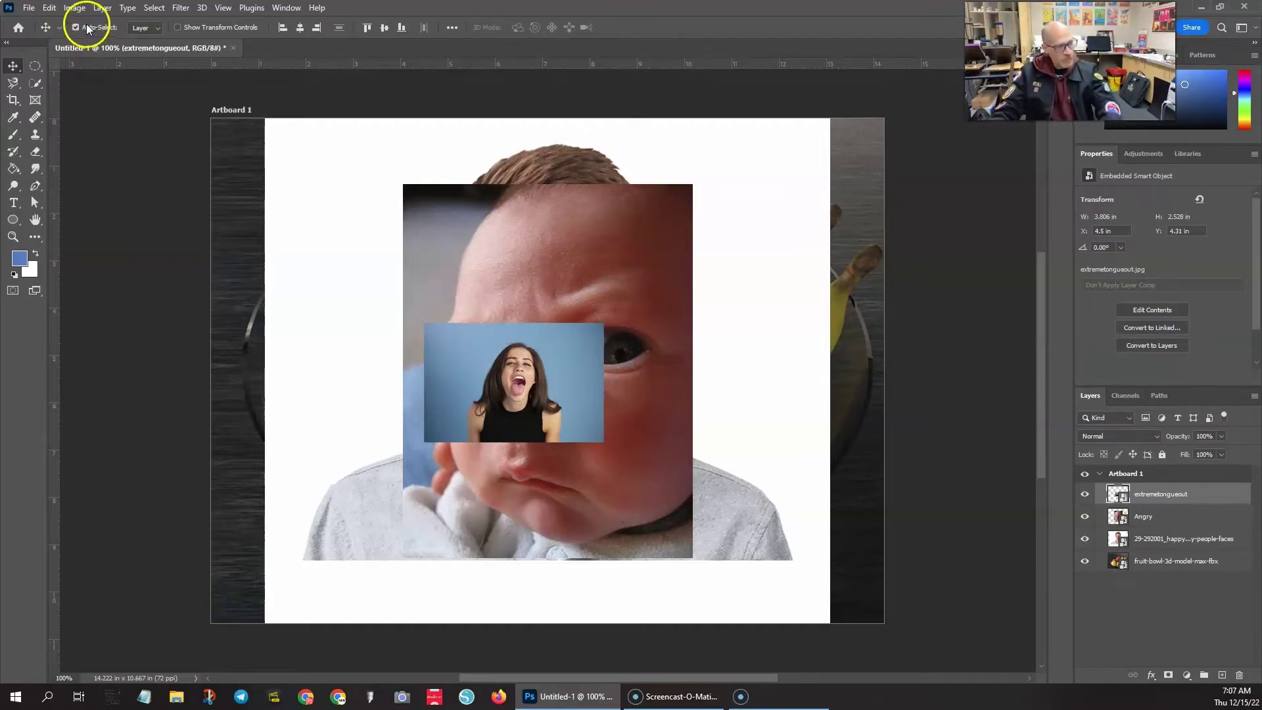
left_click_drag(553, 240, 594, 239)
left_click_drag(448, 400, 313, 376)
left_click_drag(584, 287, 659, 318)
left_click_drag(431, 341, 476, 377)
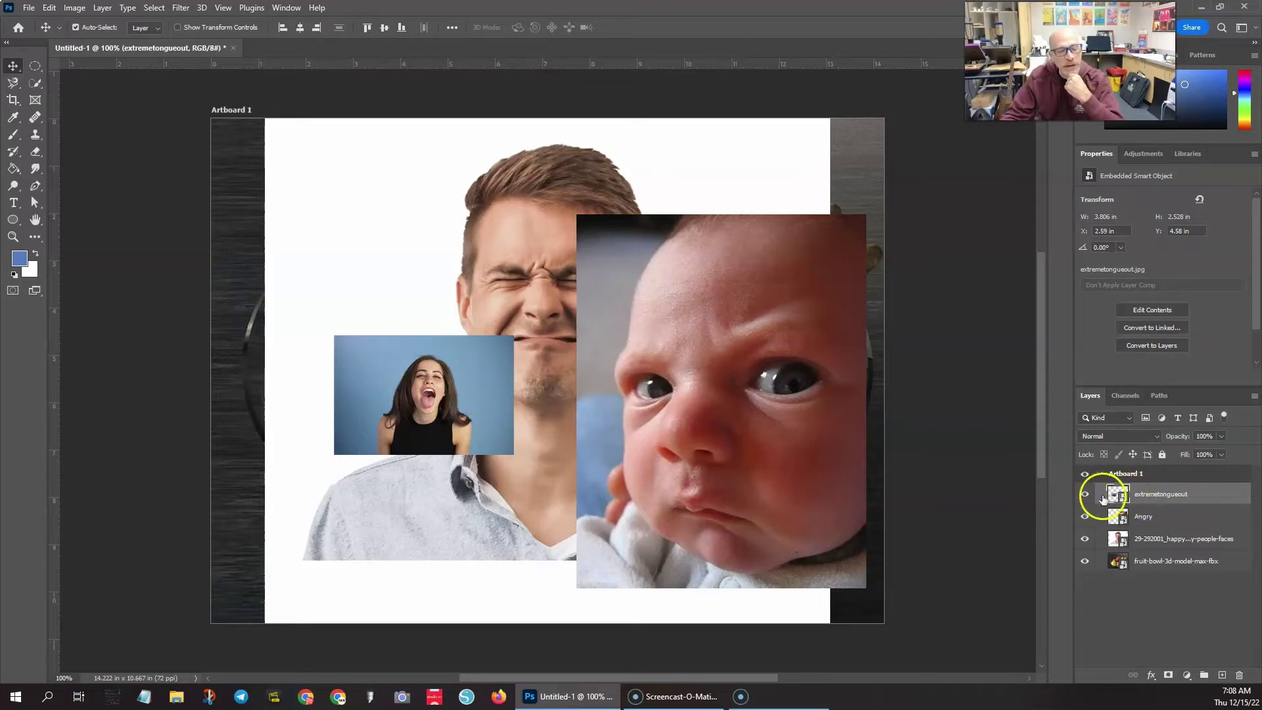
Hide every face layer except the squinting man's photo and move it down
left_click_drag(1082, 496, 1116, 581)
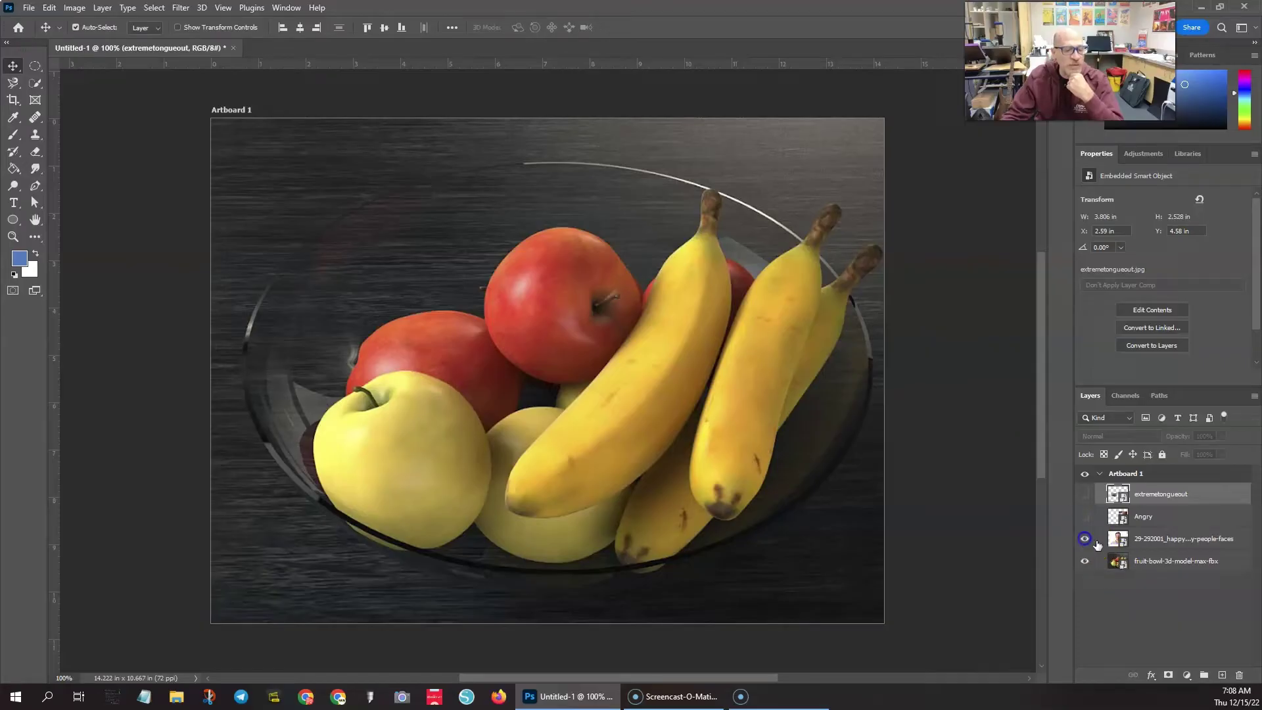
left_click(1085, 538)
left_click_drag(591, 296, 402, 458)
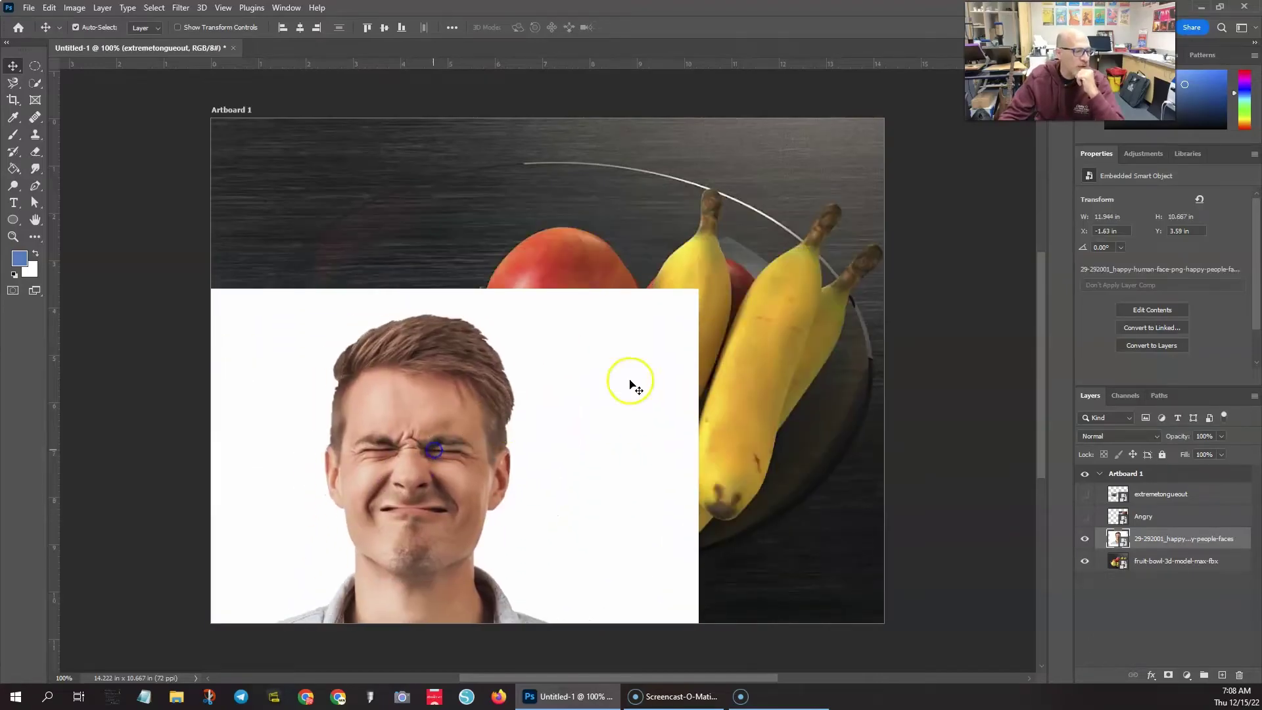
Rotate the man's photo about -16.7° and shift it further right
key("ctrl+t")
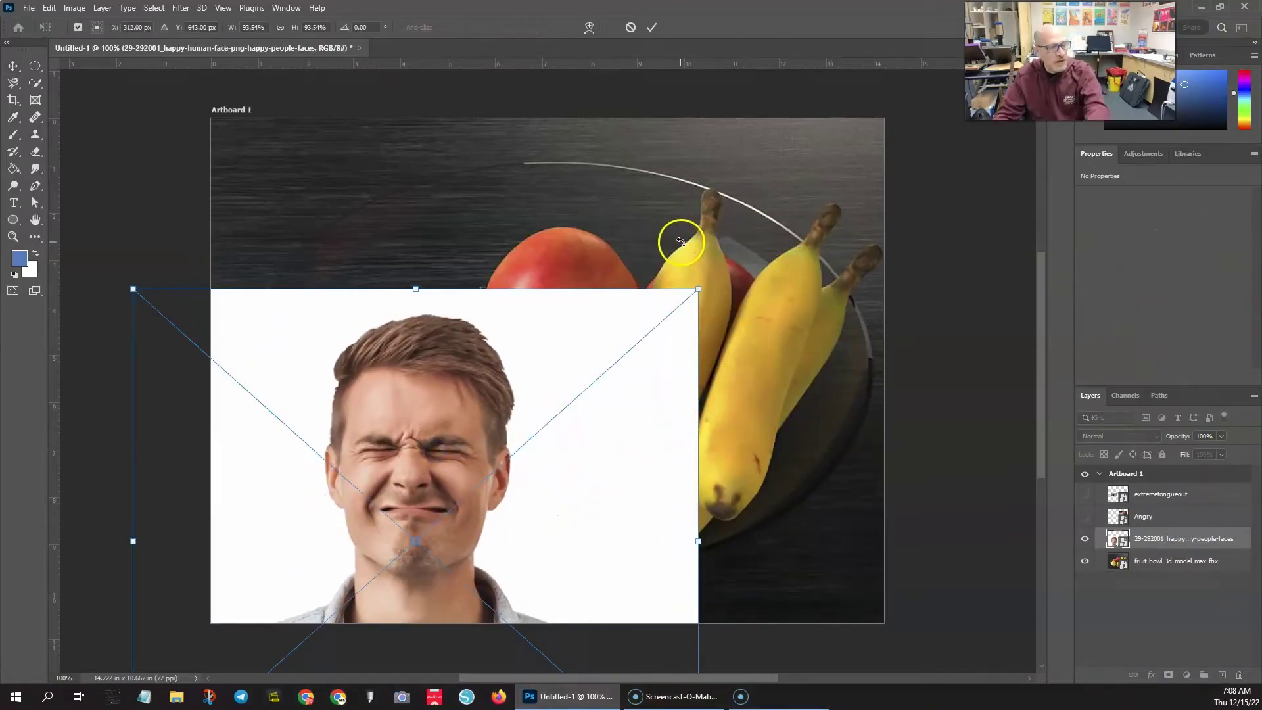
left_click_drag(723, 307, 624, 208)
key("Return")
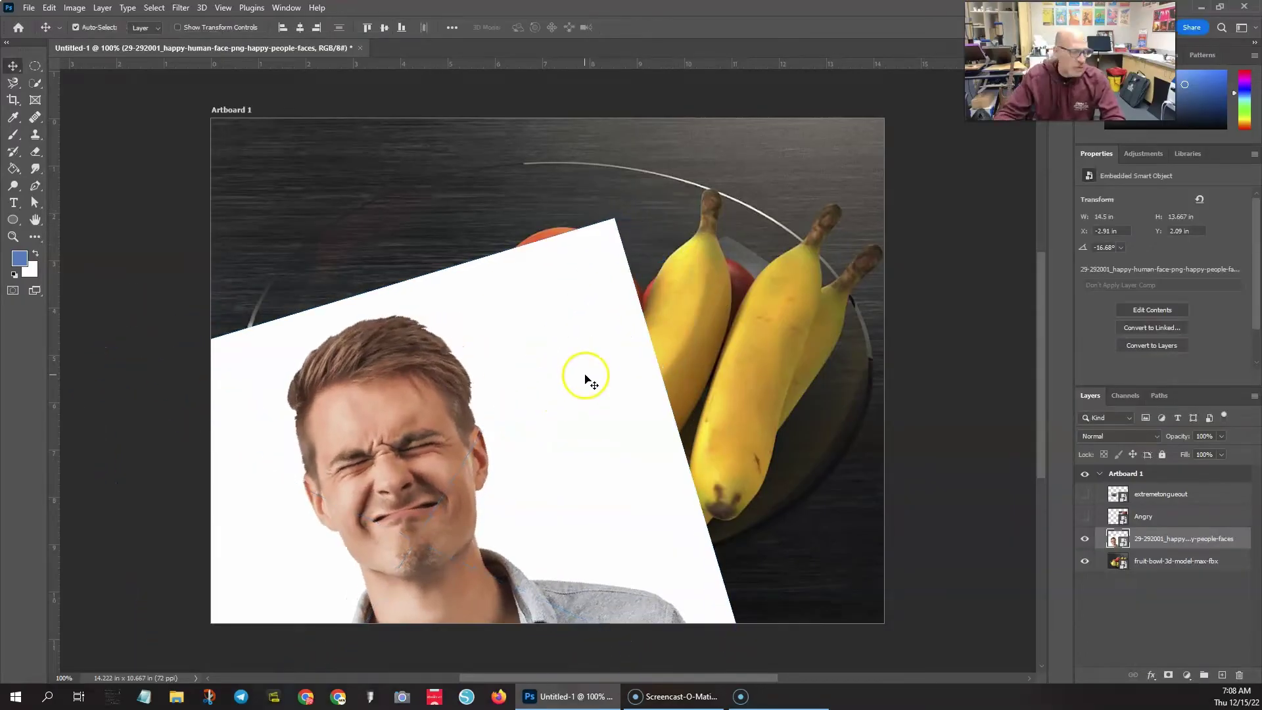
left_click_drag(554, 463, 570, 431)
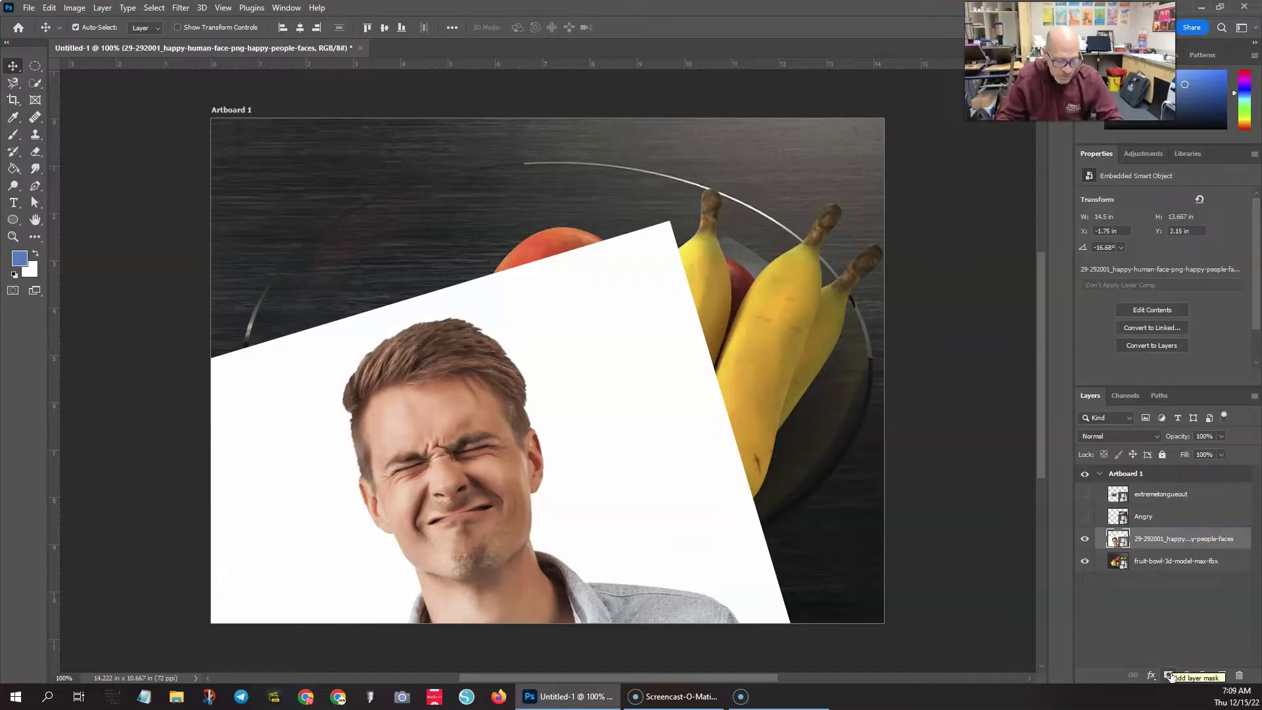
Add a black layer mask to the man's photo and set a 100 px brush
key("alt+space")
left_click(1169, 675, "alt")
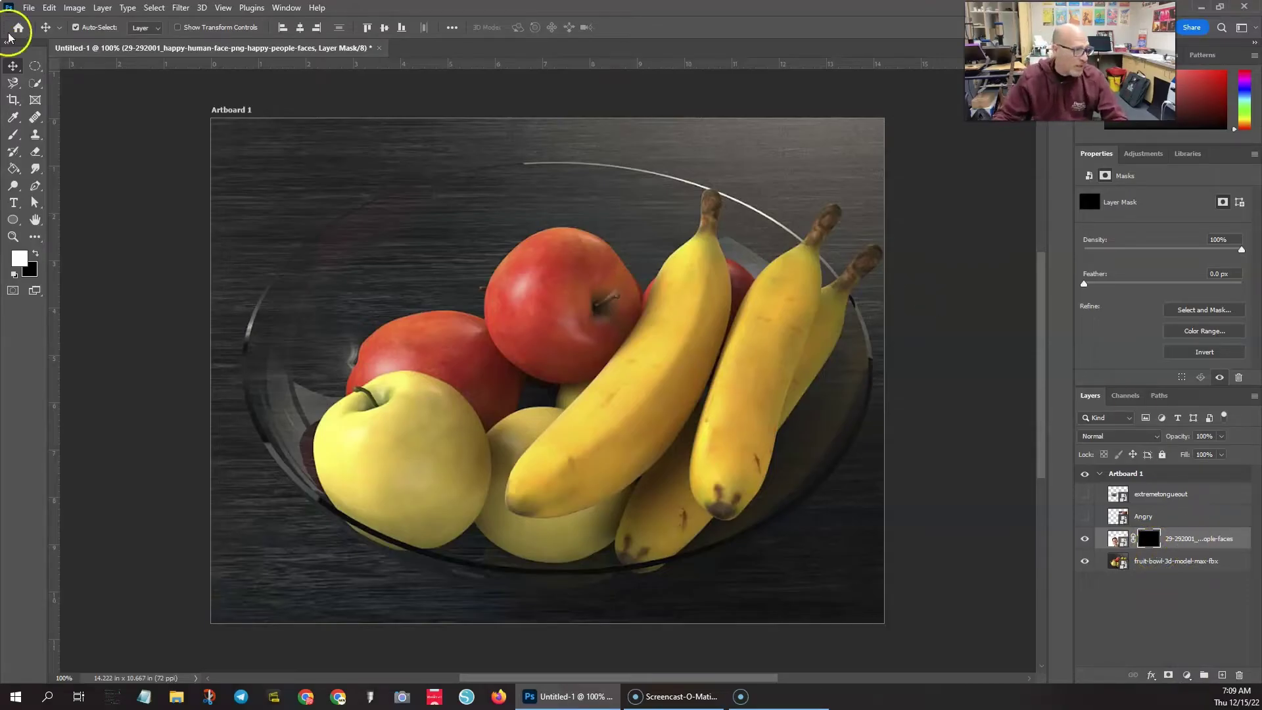
left_click(15, 133)
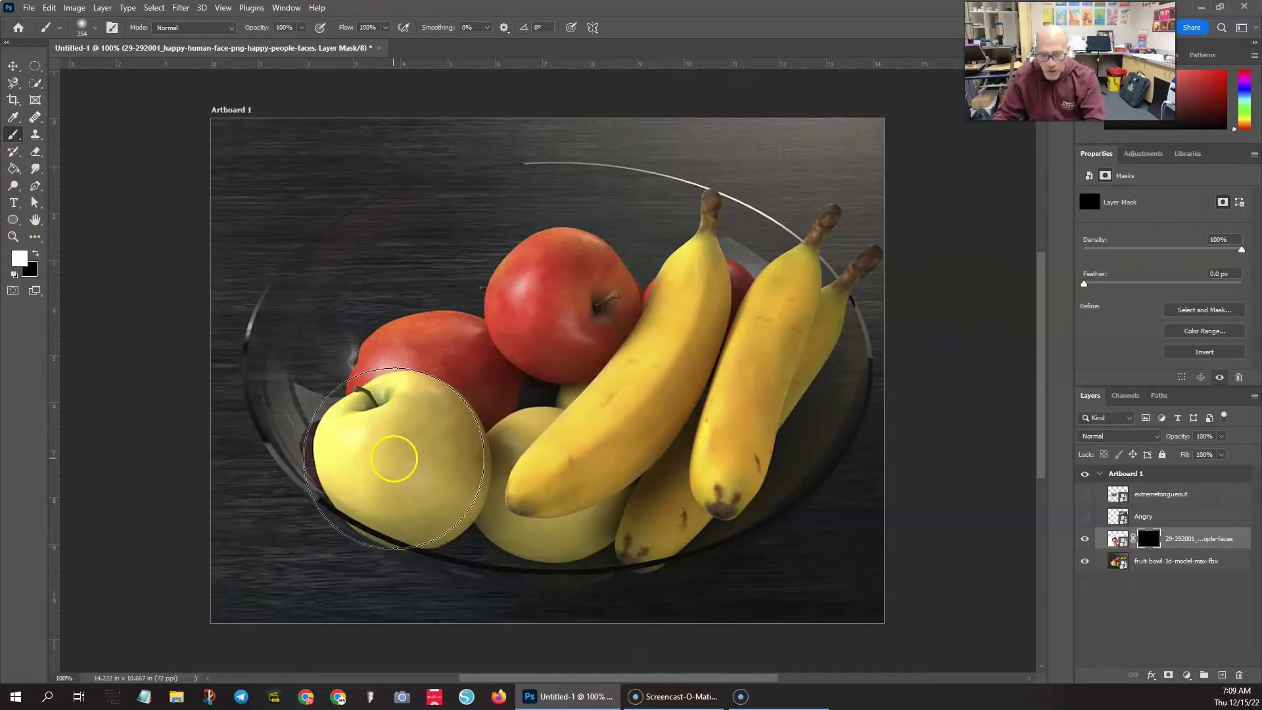
key("bracketleft")
key("bracketleft")
key("bracketleft")
key("bracketleft")
key("bracketleft")
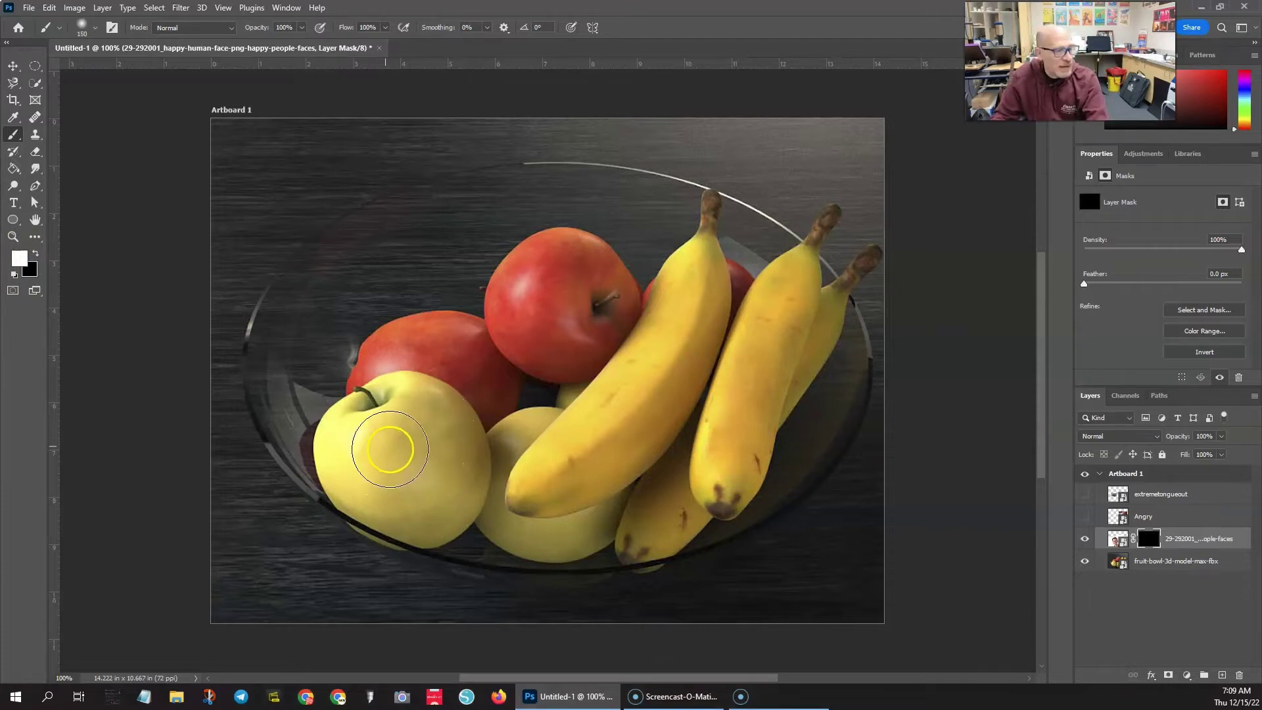
key("bracketleft")
key("bracketleft")
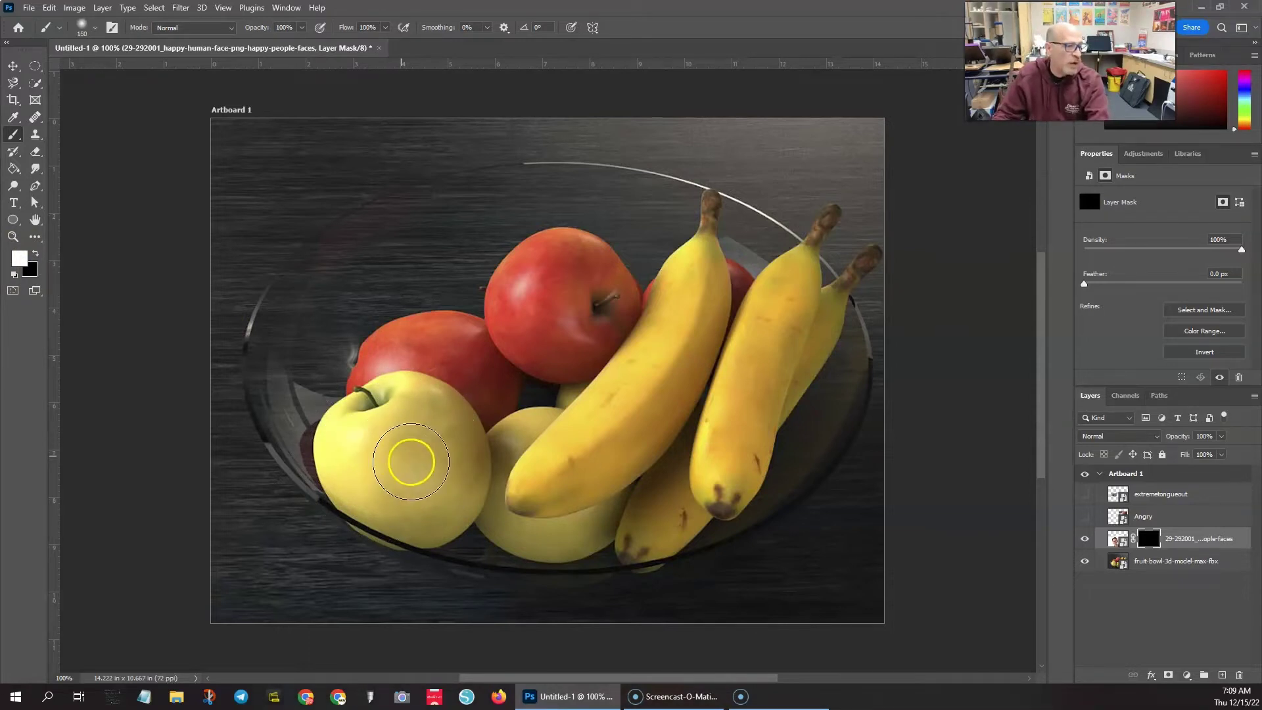
left_click(95, 28)
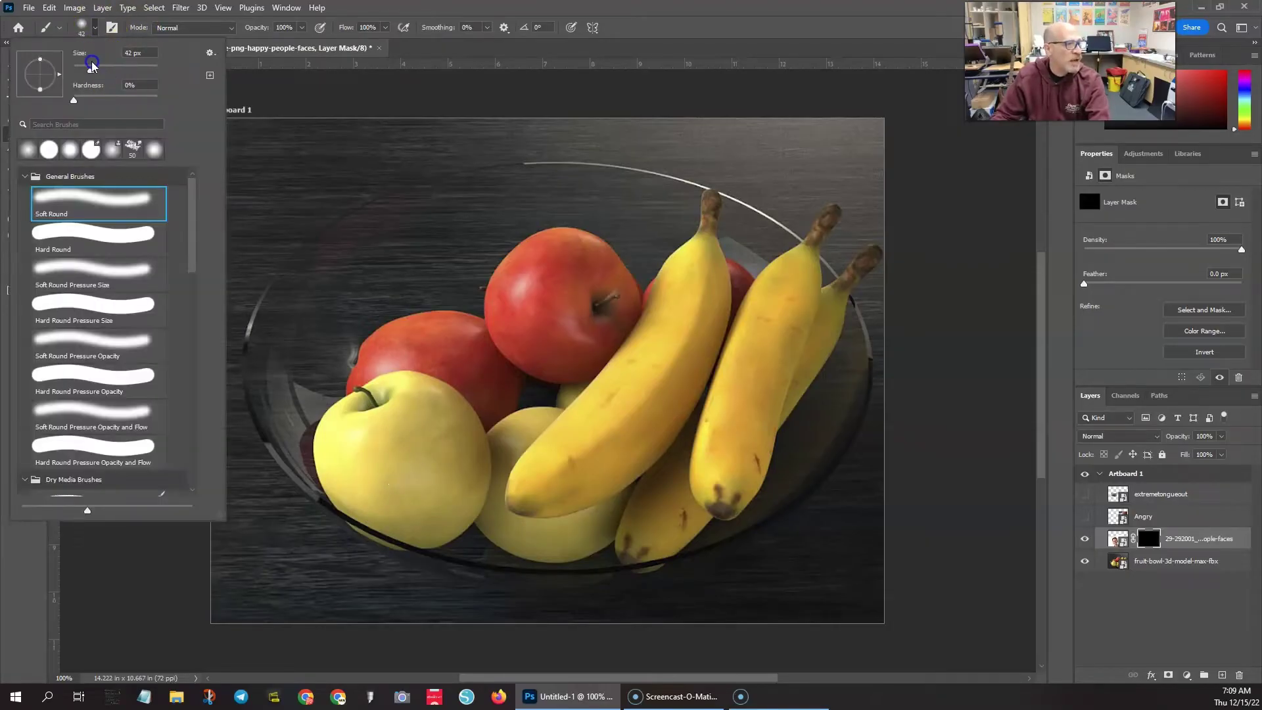
left_click(474, 5)
Paint the squinting face into view on the yellow apple, enlarging the brush to 150 px
mouse_move(379, 428)
left_mouse_down()
mouse_move(403, 475)
mouse_move(413, 444)
mouse_move(421, 484)
mouse_move(399, 470)
mouse_move(439, 456)
mouse_move(468, 502)
mouse_move(452, 513)
mouse_move(433, 497)
mouse_move(429, 464)
mouse_move(444, 450)
mouse_move(458, 471)
mouse_move(456, 509)
mouse_move(433, 508)
mouse_move(419, 474)
mouse_move(448, 445)
mouse_move(341, 425)
mouse_move(333, 502)
left_mouse_up()
key("bracketright")
key("bracketright")
key("bracketright")
left_click(412, 445)
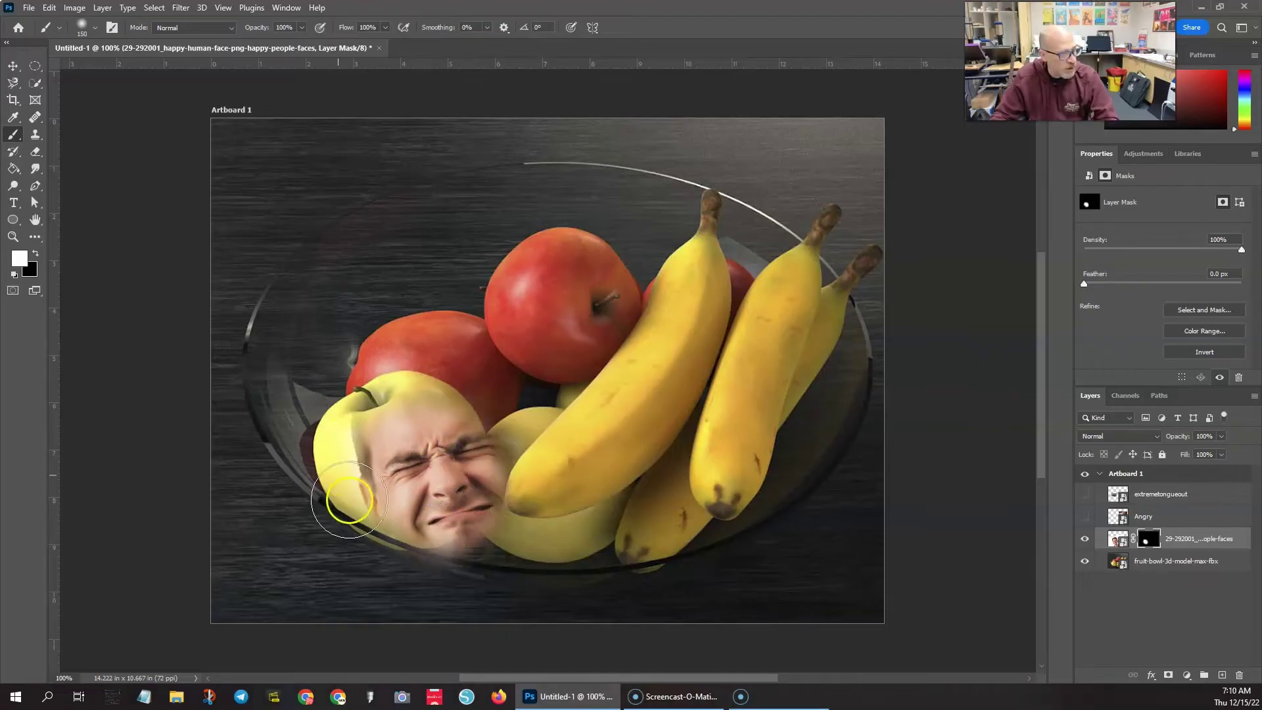
left_click(13, 65)
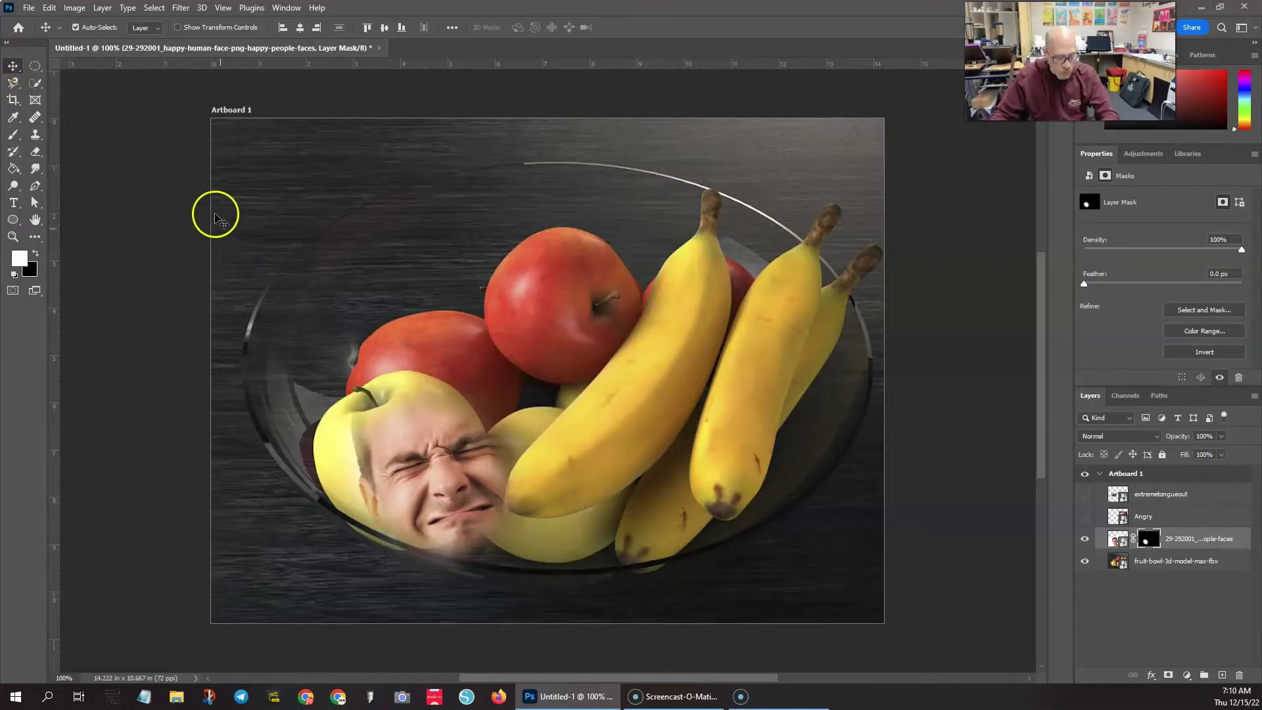
Scale the face to about 75%, tilt it about -9°, and centre it on the yellow apple
key("ctrl+t")
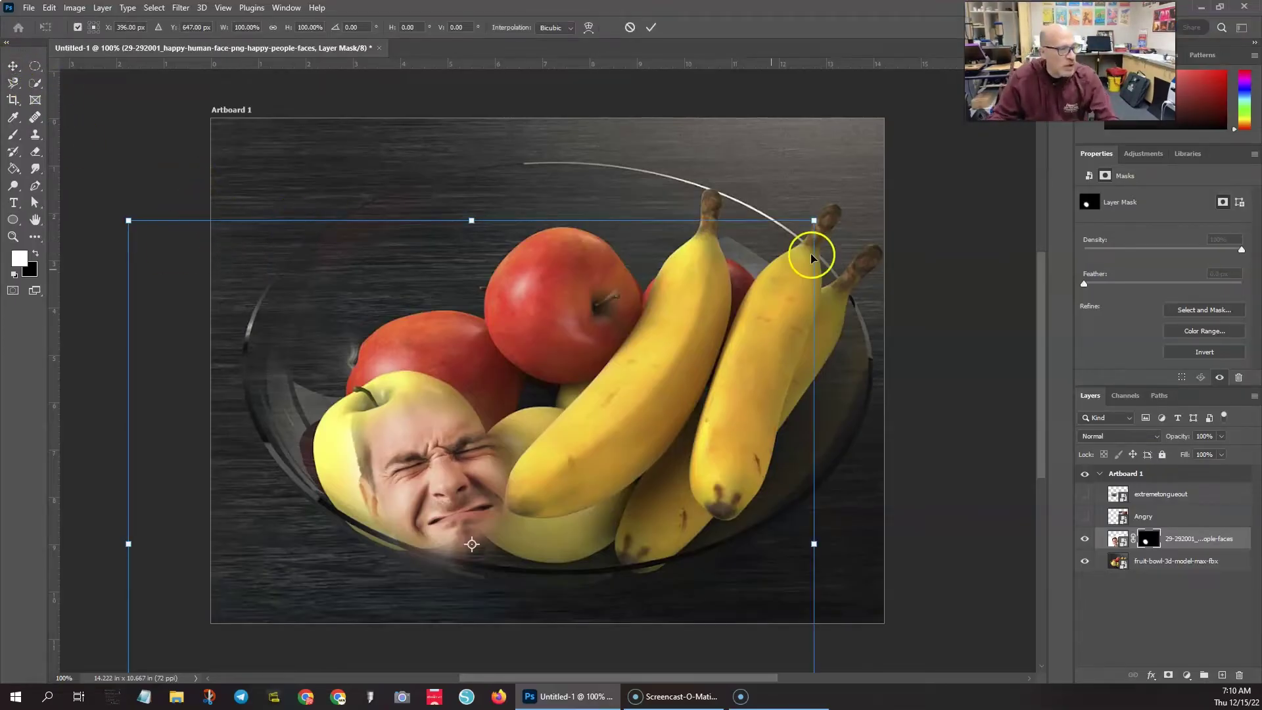
left_click_drag(815, 220, 506, 510)
left_click_drag(427, 590, 547, 411)
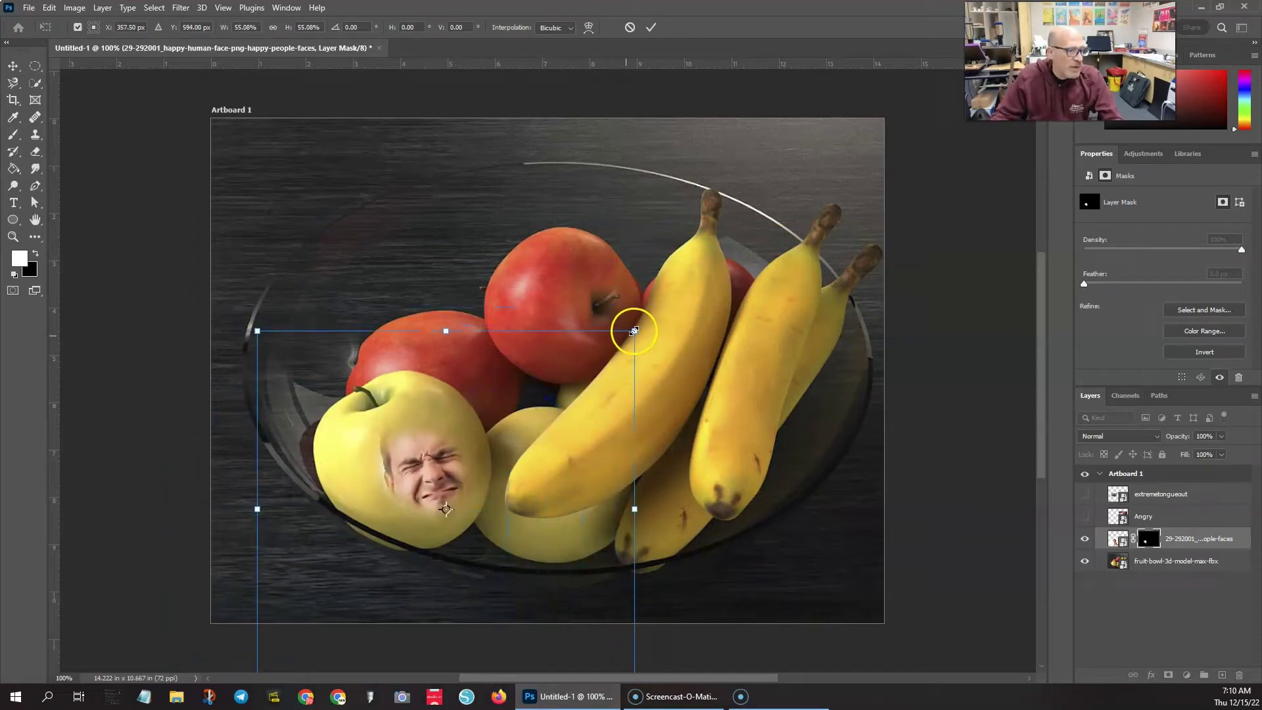
left_click_drag(635, 331, 769, 202)
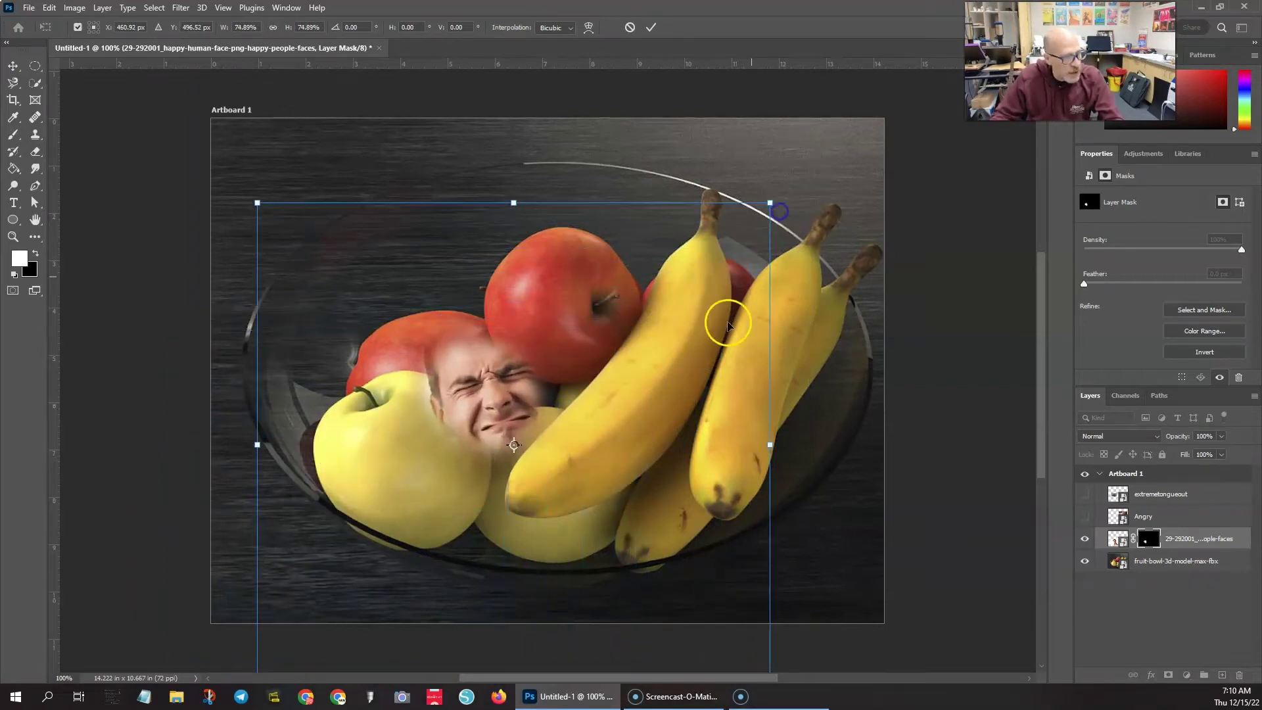
left_click_drag(530, 385, 406, 470)
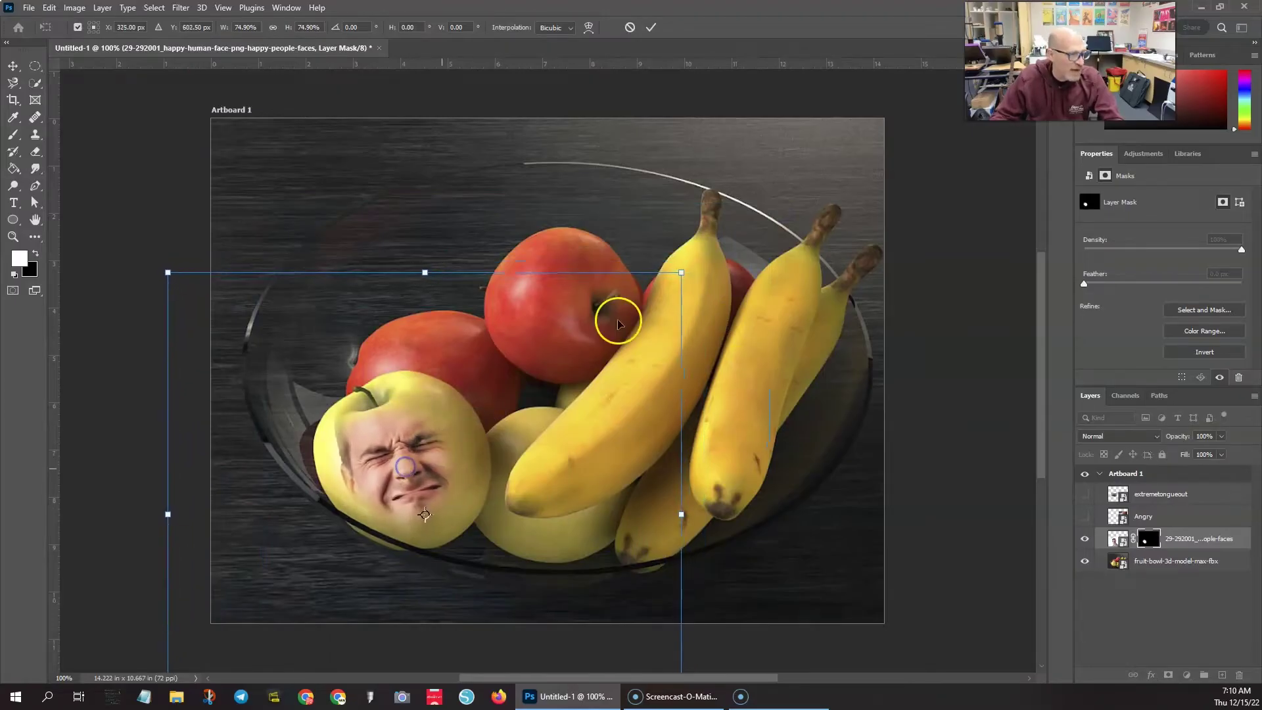
left_click_drag(703, 270, 687, 205)
left_click_drag(408, 473, 426, 472)
key("Return")
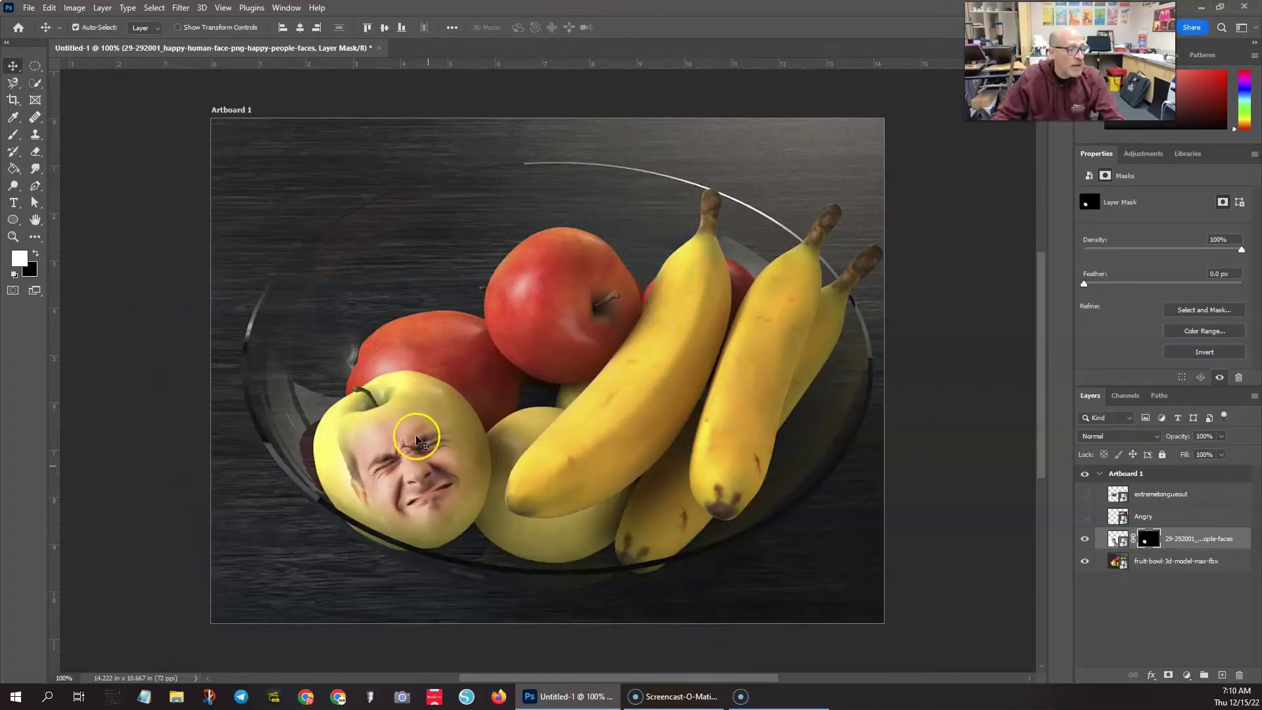
Zoom in and paint the mask along the apple's left edge with a 125 px, 73%-hardness brush
scroll(415, 509, "up", 3)
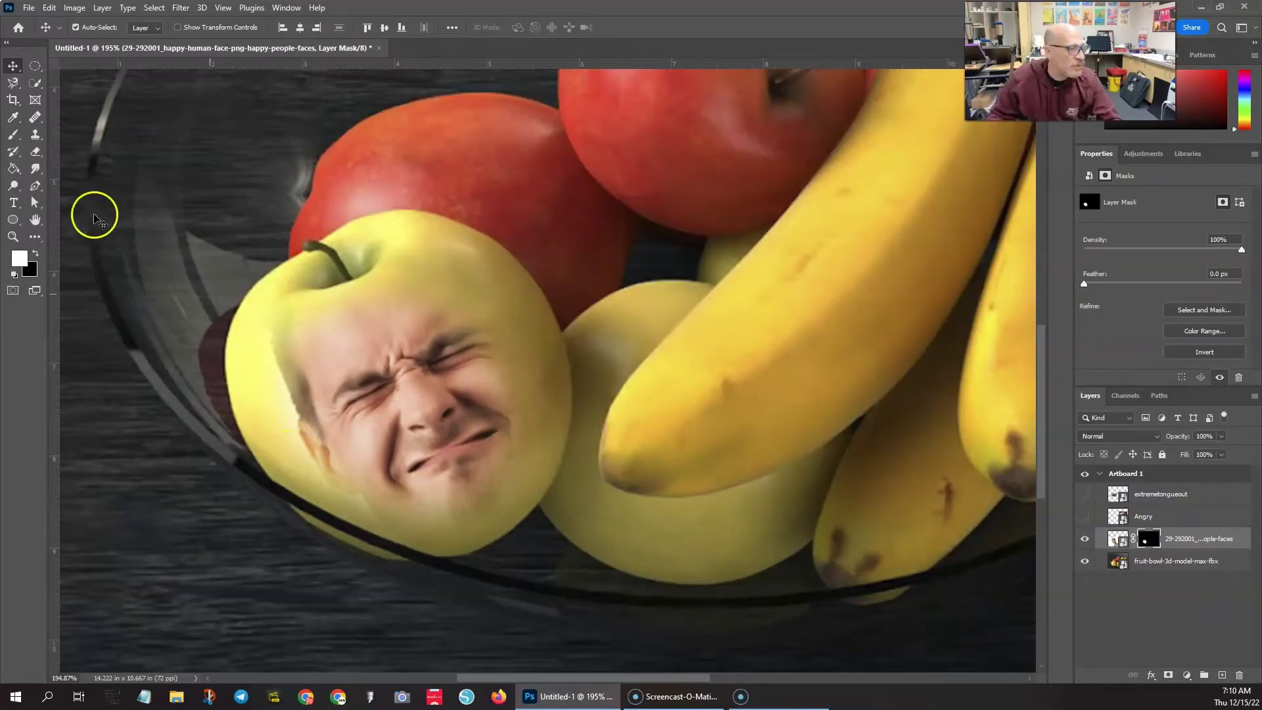
left_click(13, 134)
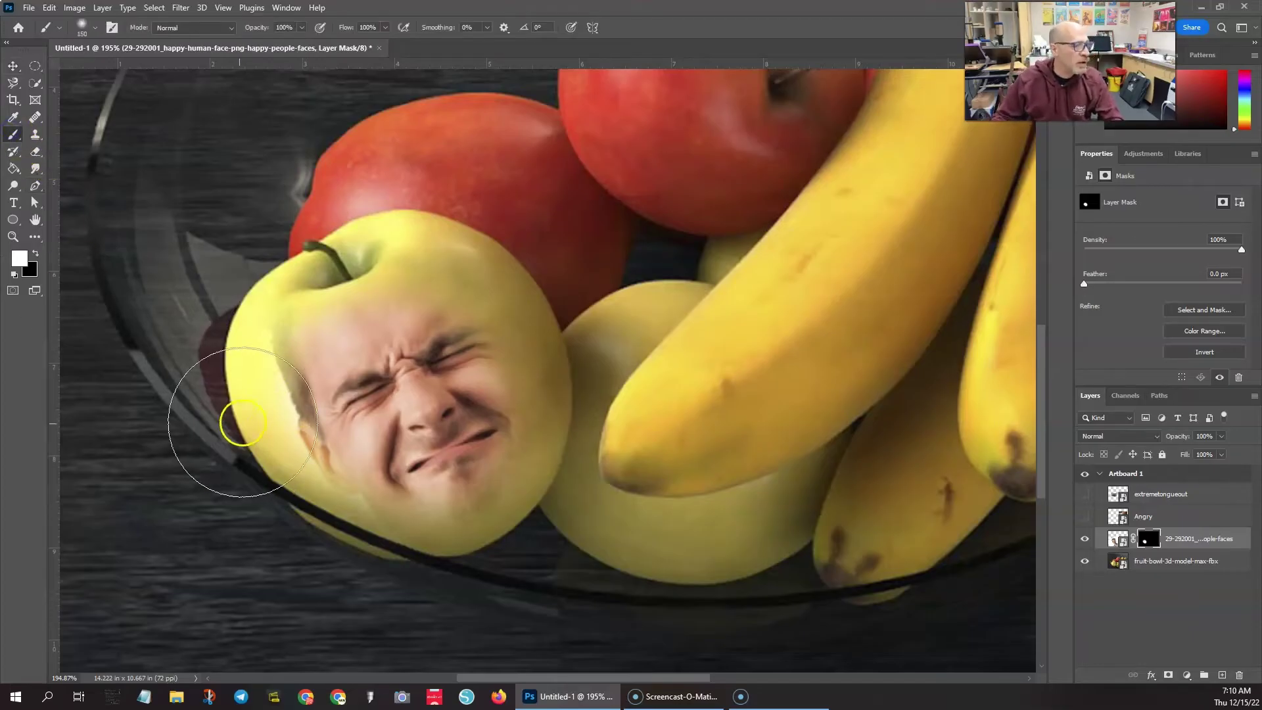
key("bracketleft")
key("bracketleft")
key("bracketleft")
key("bracketleft")
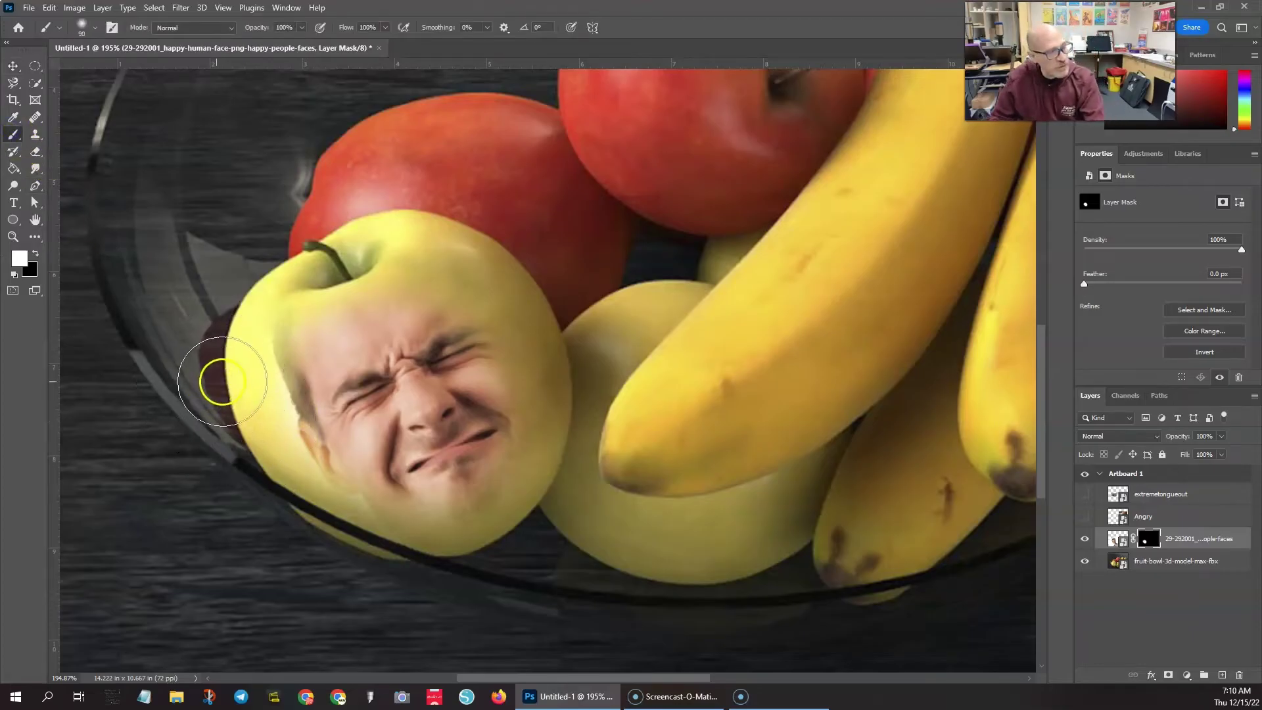
mouse_move(207, 366)
left_mouse_down()
mouse_move(247, 366)
mouse_move(268, 339)
mouse_move(263, 307)
left_mouse_up()
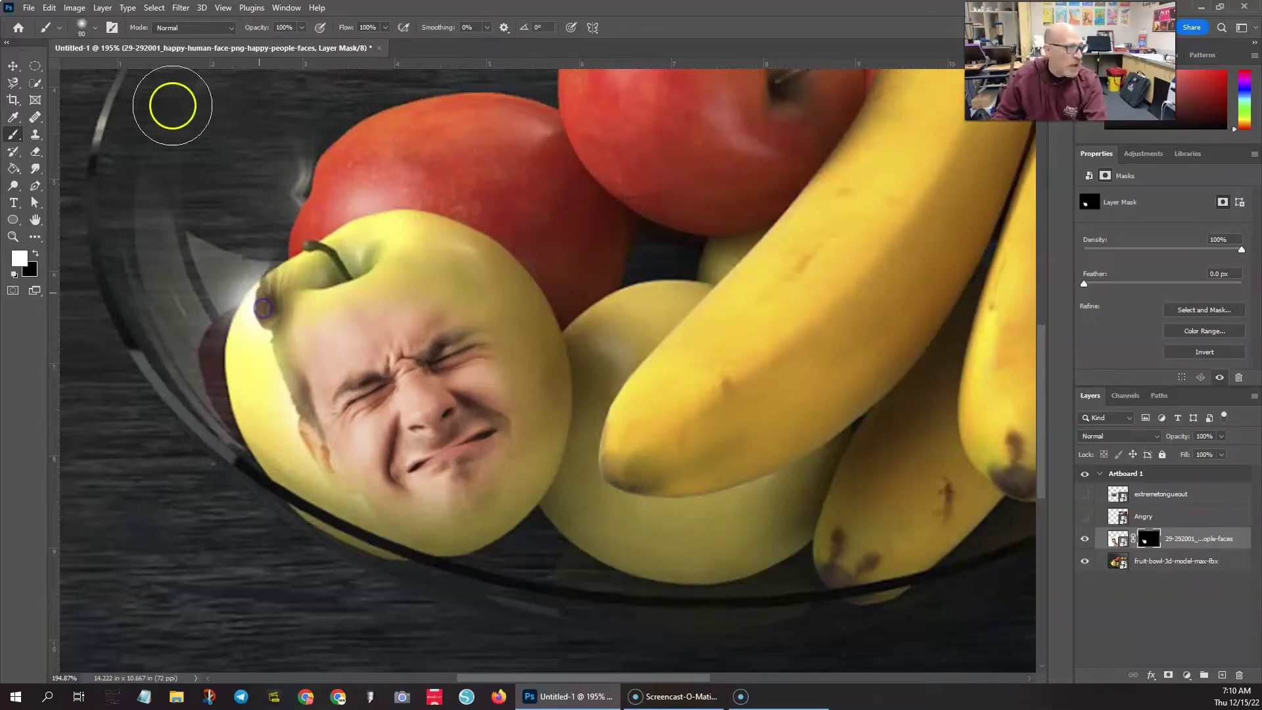
left_click(95, 28)
left_click_drag(79, 103, 135, 93)
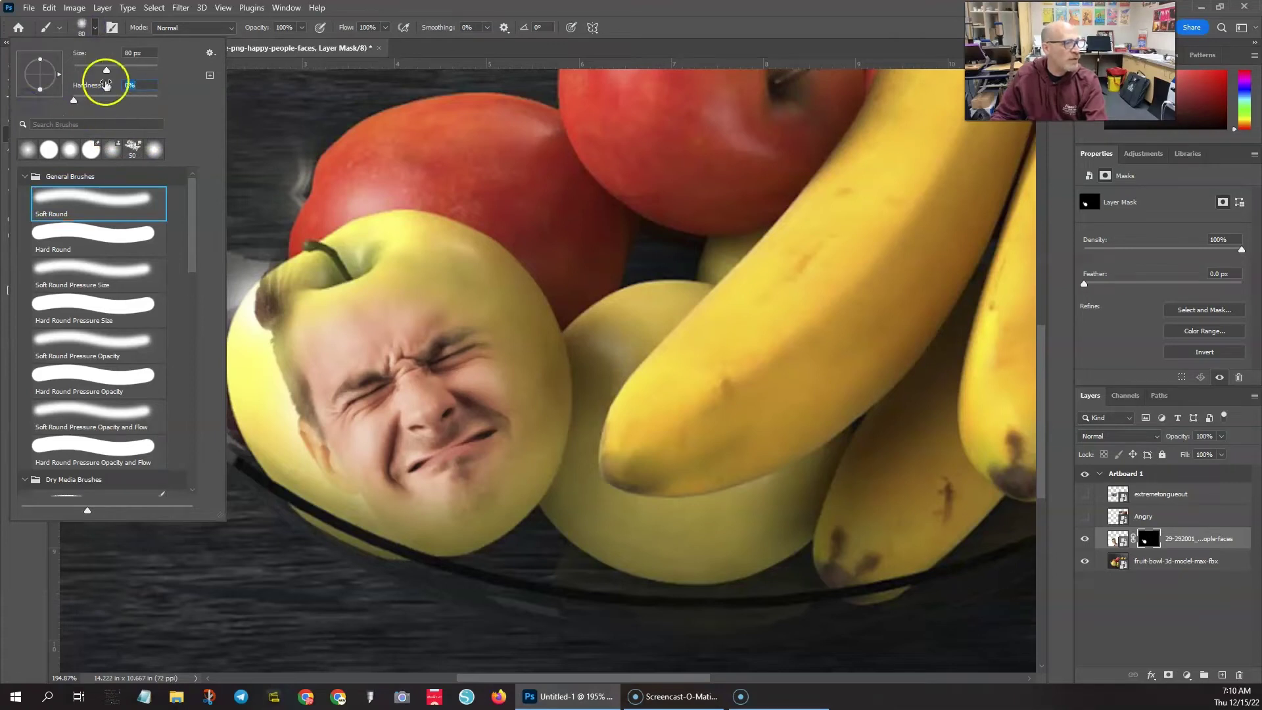
key("Return")
left_click_drag(268, 310, 263, 341)
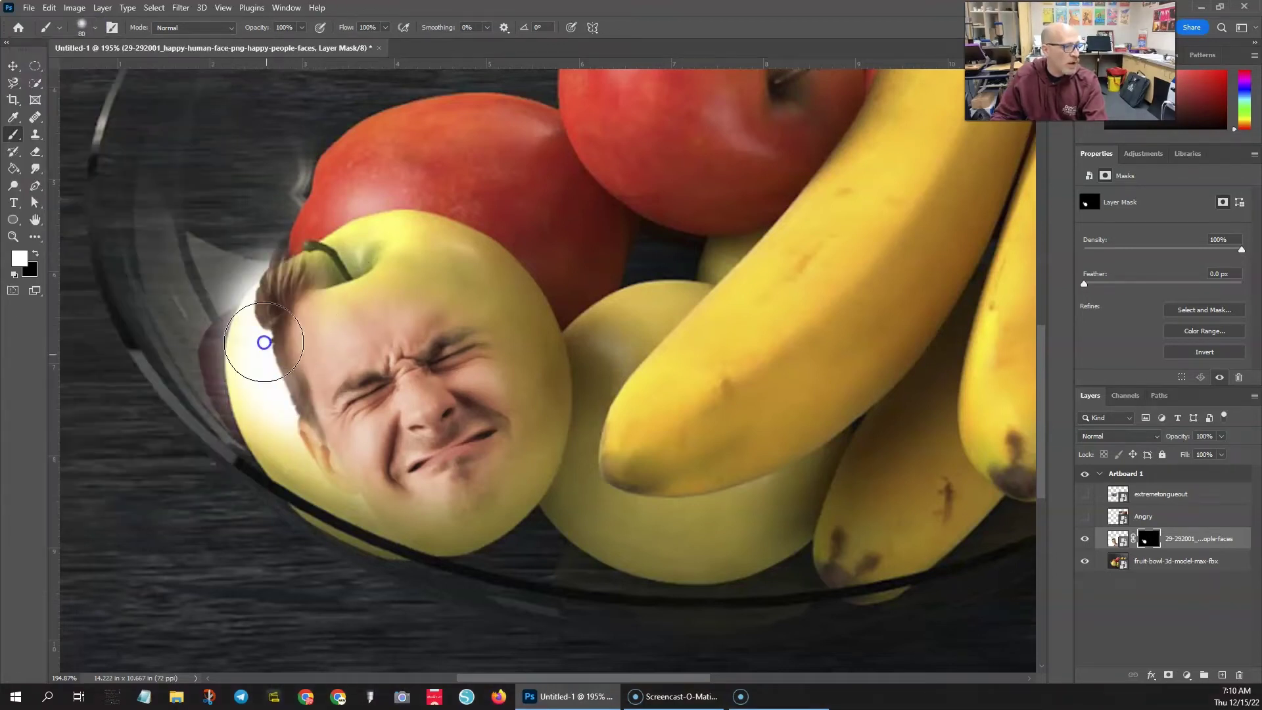
Paint black to remove the edge glow and reveal the green stem, then nudge the face left
left_click(41, 256)
mouse_move(276, 225)
left_mouse_down()
mouse_move(231, 293)
mouse_move(238, 427)
mouse_move(267, 305)
mouse_move(309, 256)
mouse_move(278, 315)
mouse_move(293, 521)
mouse_move(293, 442)
mouse_move(248, 268)
mouse_move(357, 563)
mouse_move(307, 459)
mouse_move(281, 315)
mouse_move(325, 262)
left_mouse_up()
left_click(408, 564)
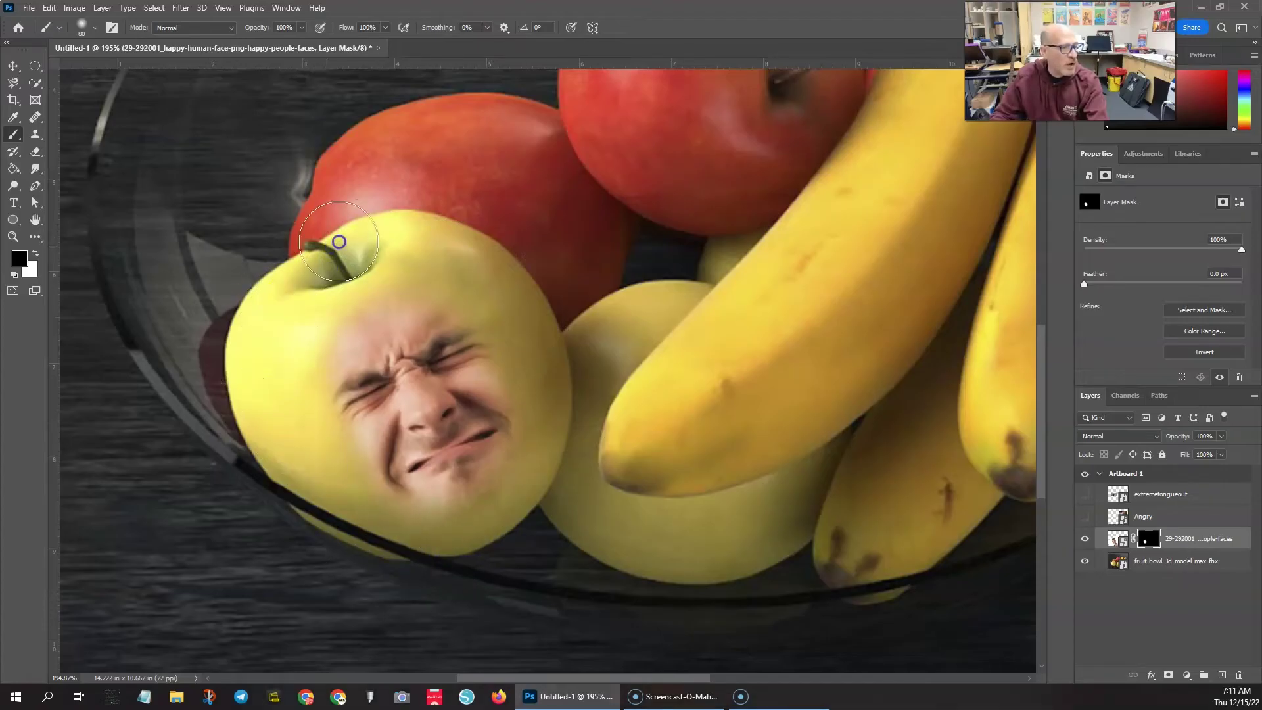
left_click(13, 66)
left_click_drag(410, 394, 380, 411)
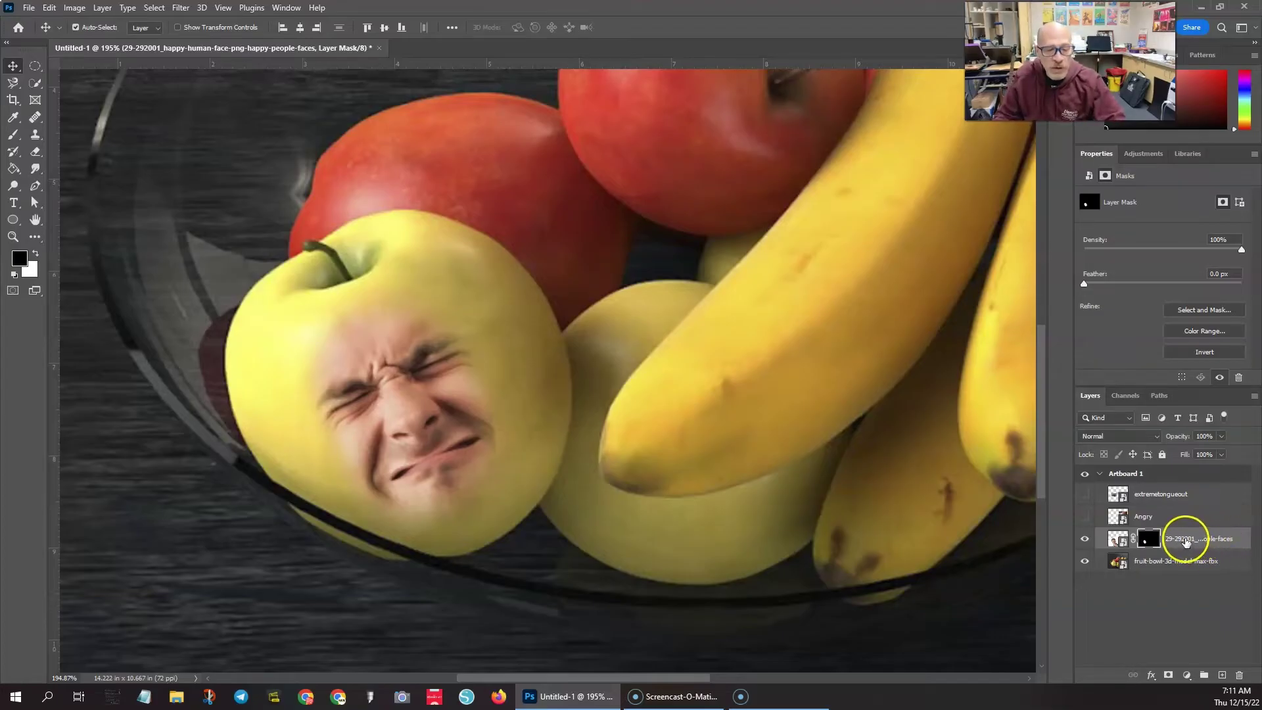
double_click(1186, 541)
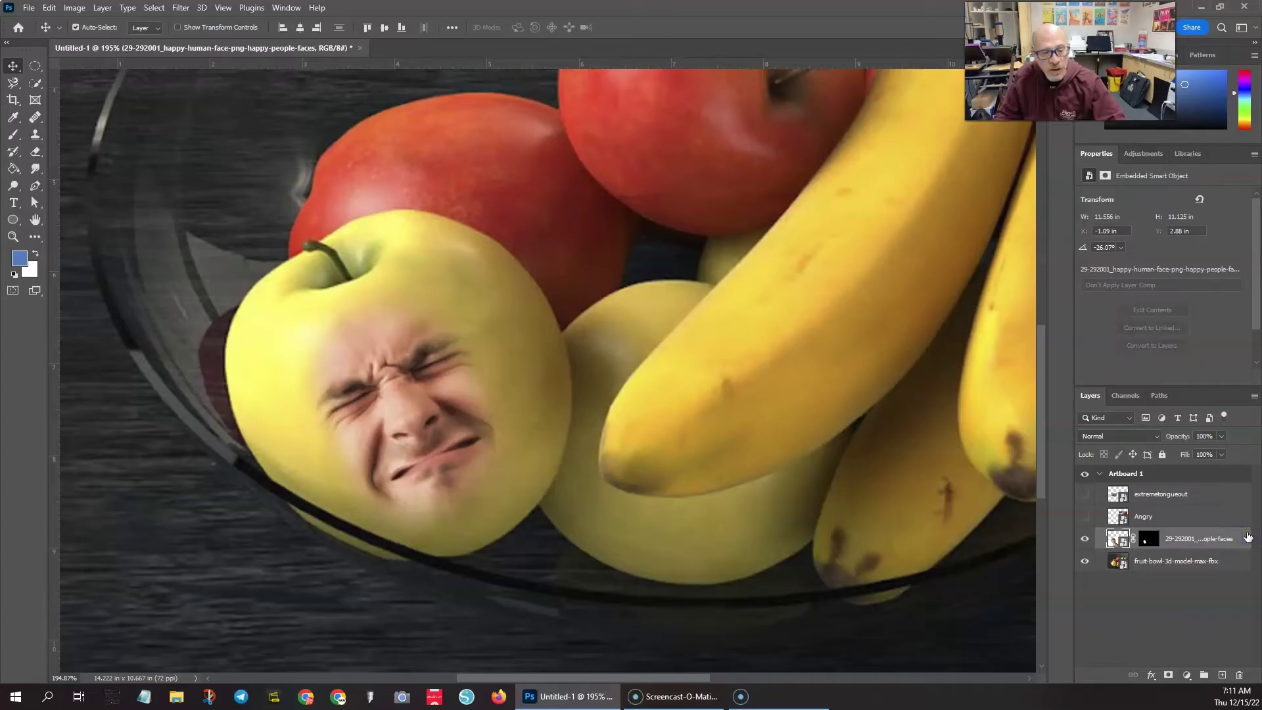
Add a Color Overlay to the face, sampling apple-yellow #fffb66 and fixing the gamut warning
double_click(1246, 537)
mouse_move(872, 185)
left_mouse_down()
mouse_move(810, 185)
mouse_move(860, 184)
left_mouse_up()
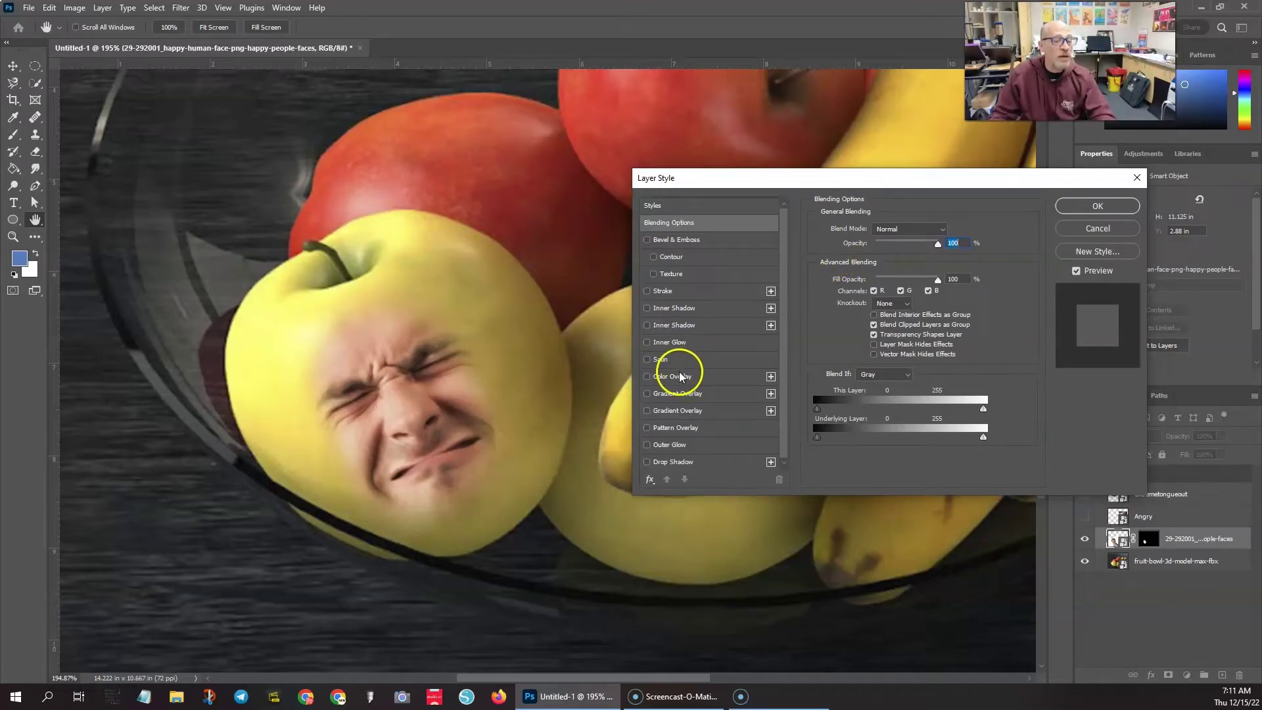
left_click(721, 382)
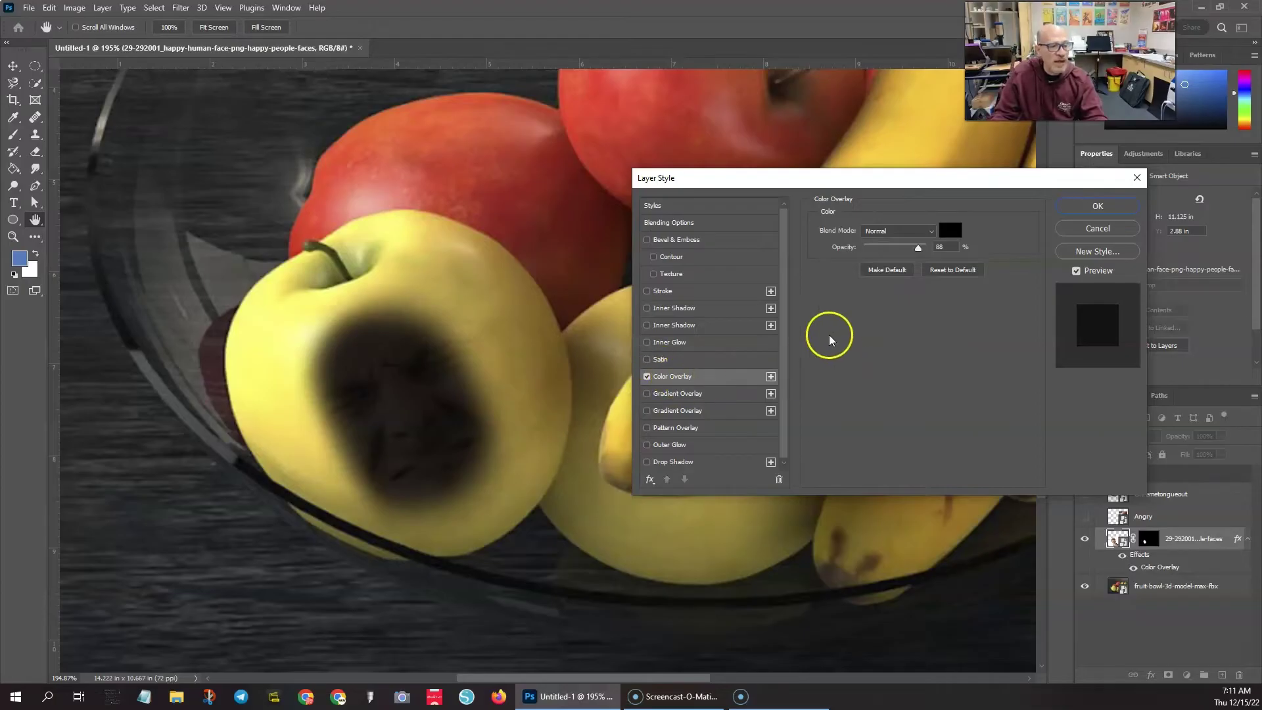
left_click(949, 231)
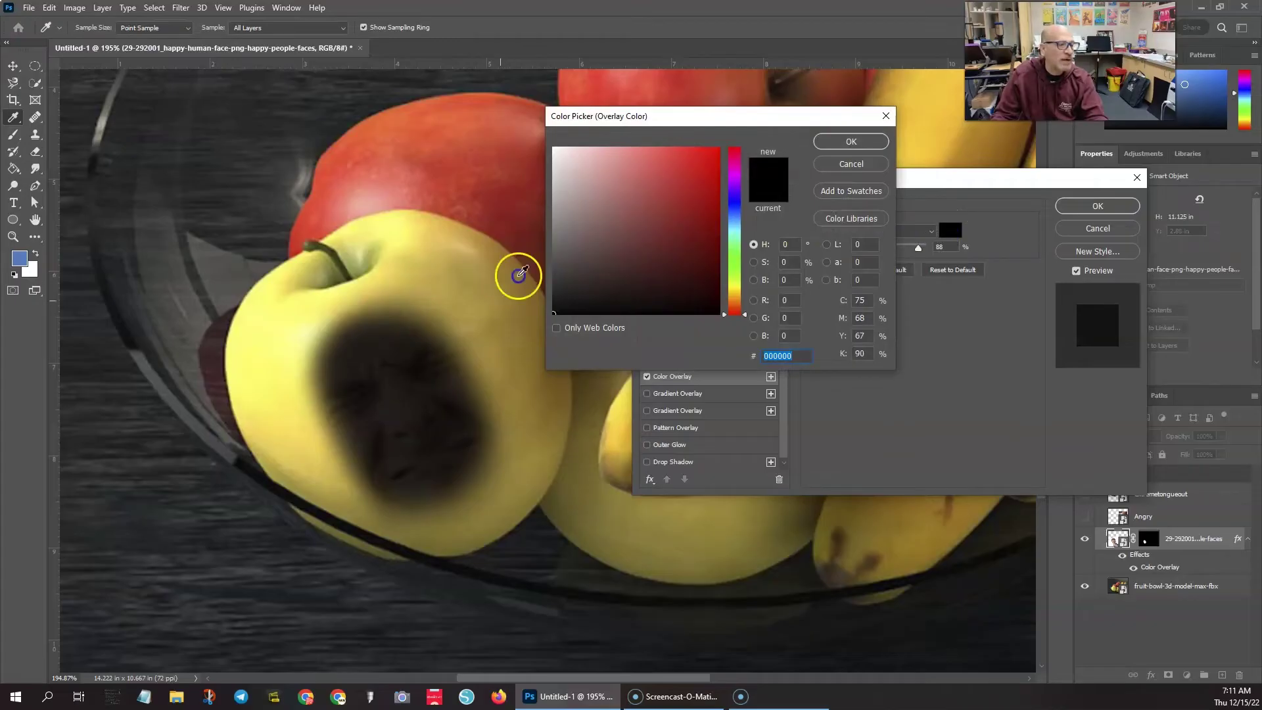
left_click(848, 143)
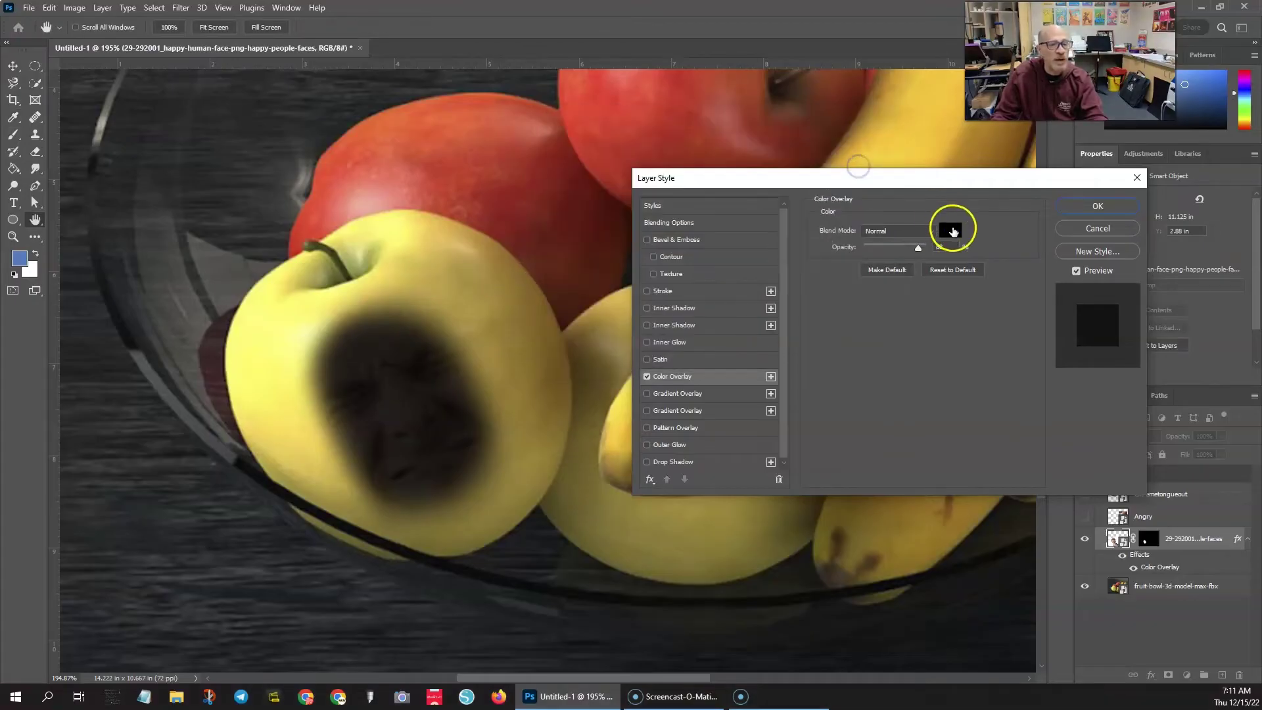
left_click(951, 233)
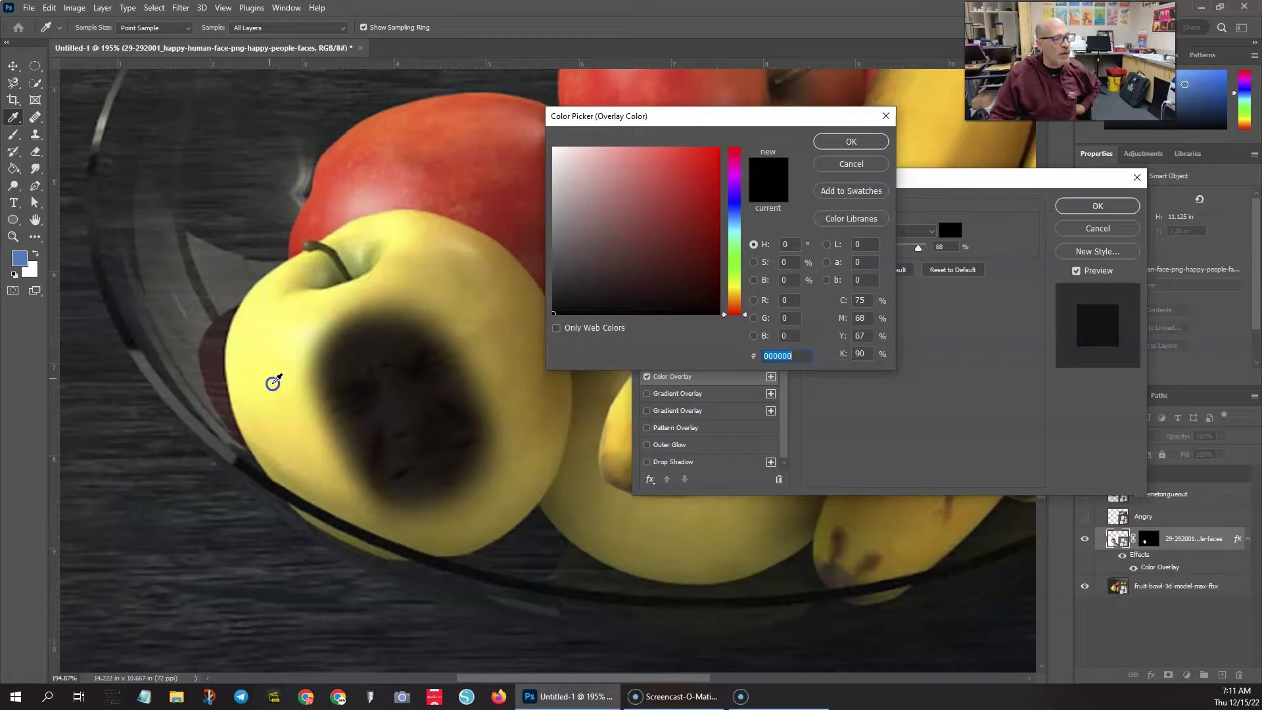
left_click(462, 340)
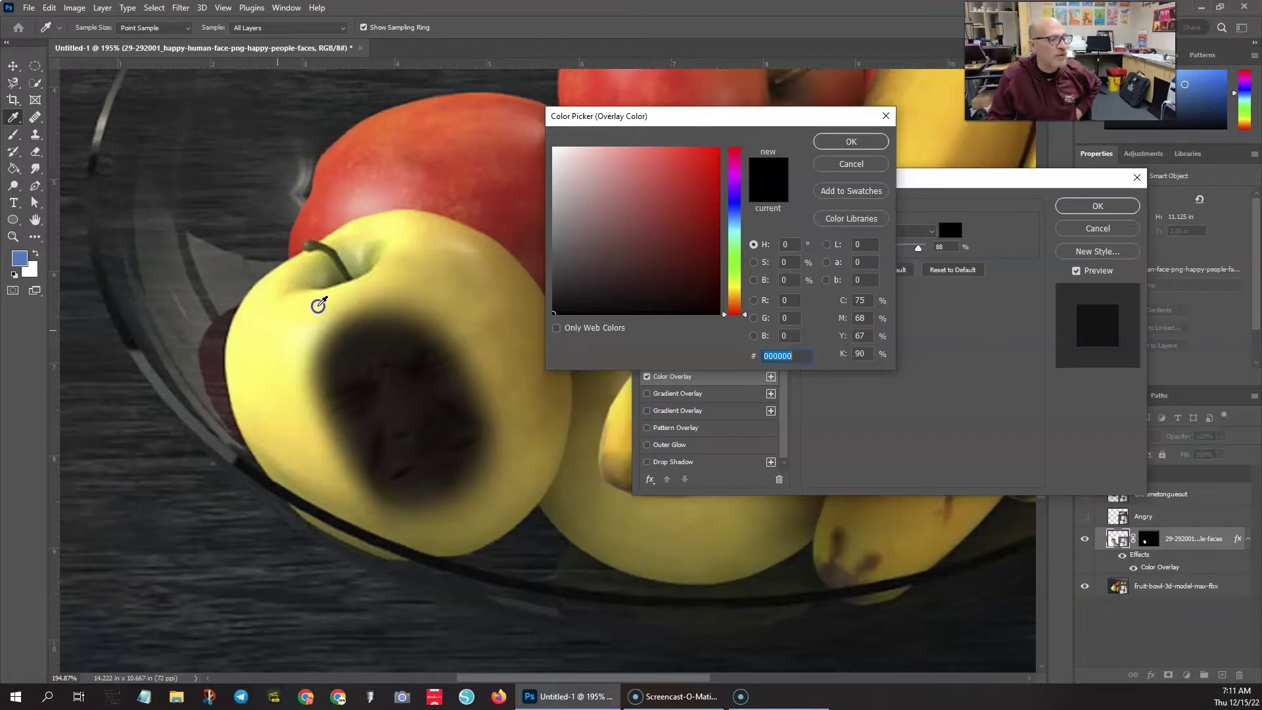
left_click(292, 333)
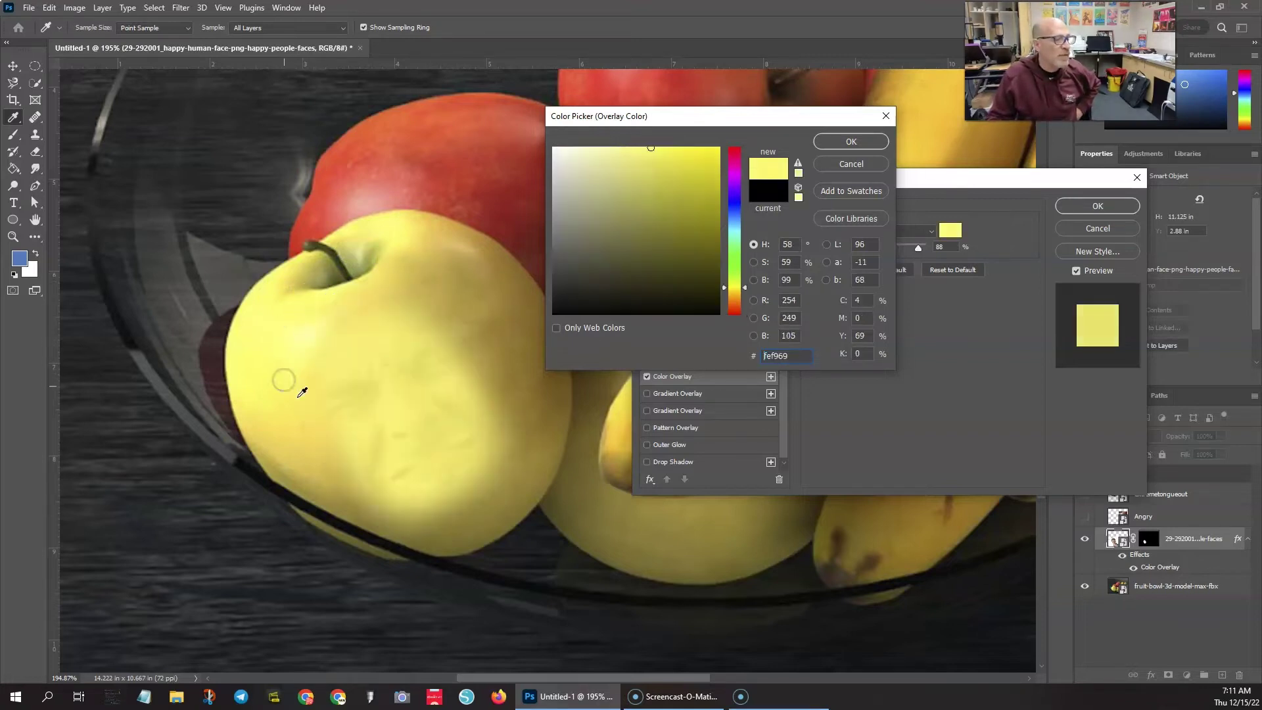
left_click(450, 456)
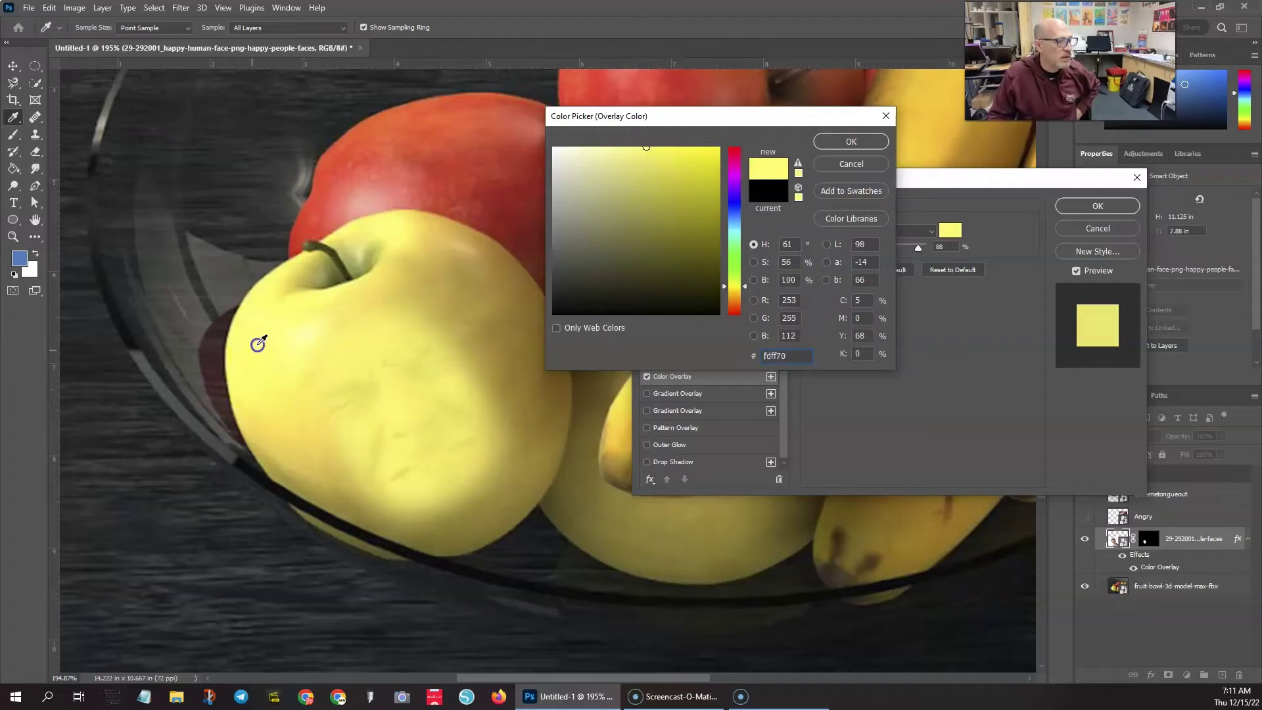
left_click(798, 172)
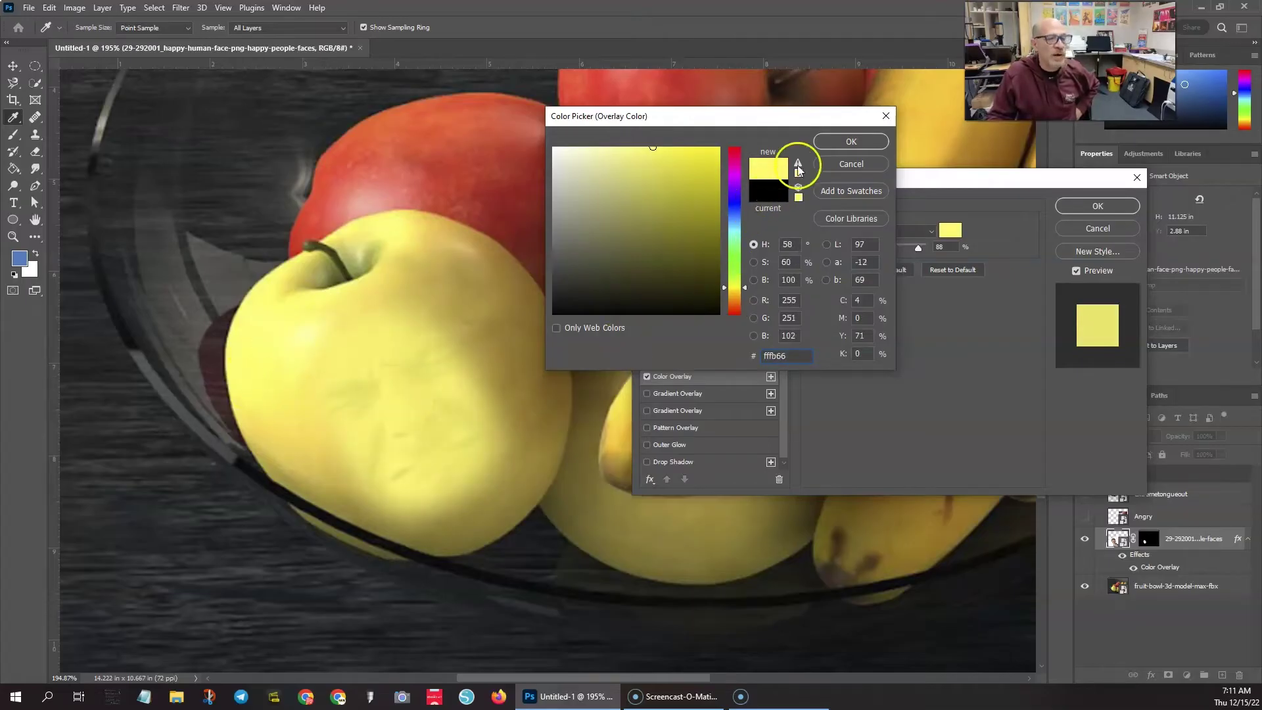
Confirm the yellow colour and try Screen and Overlay blend modes for the overlay
left_click(840, 146)
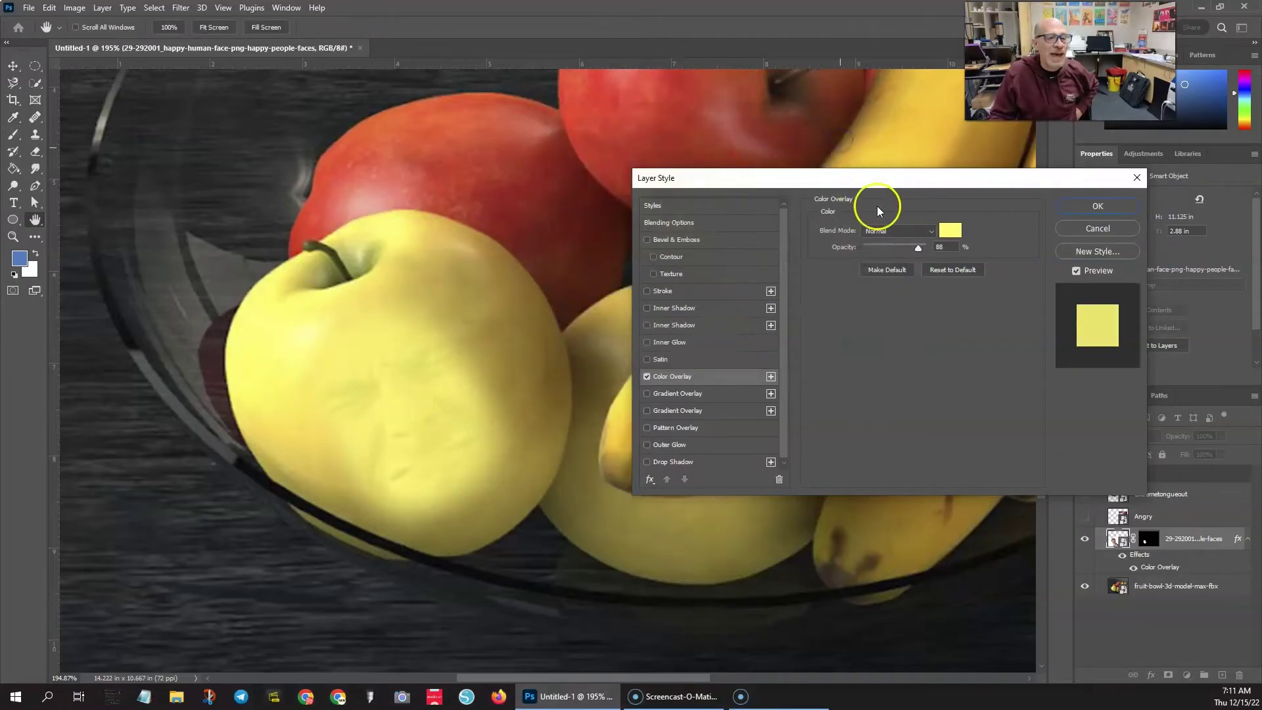
left_click(883, 234)
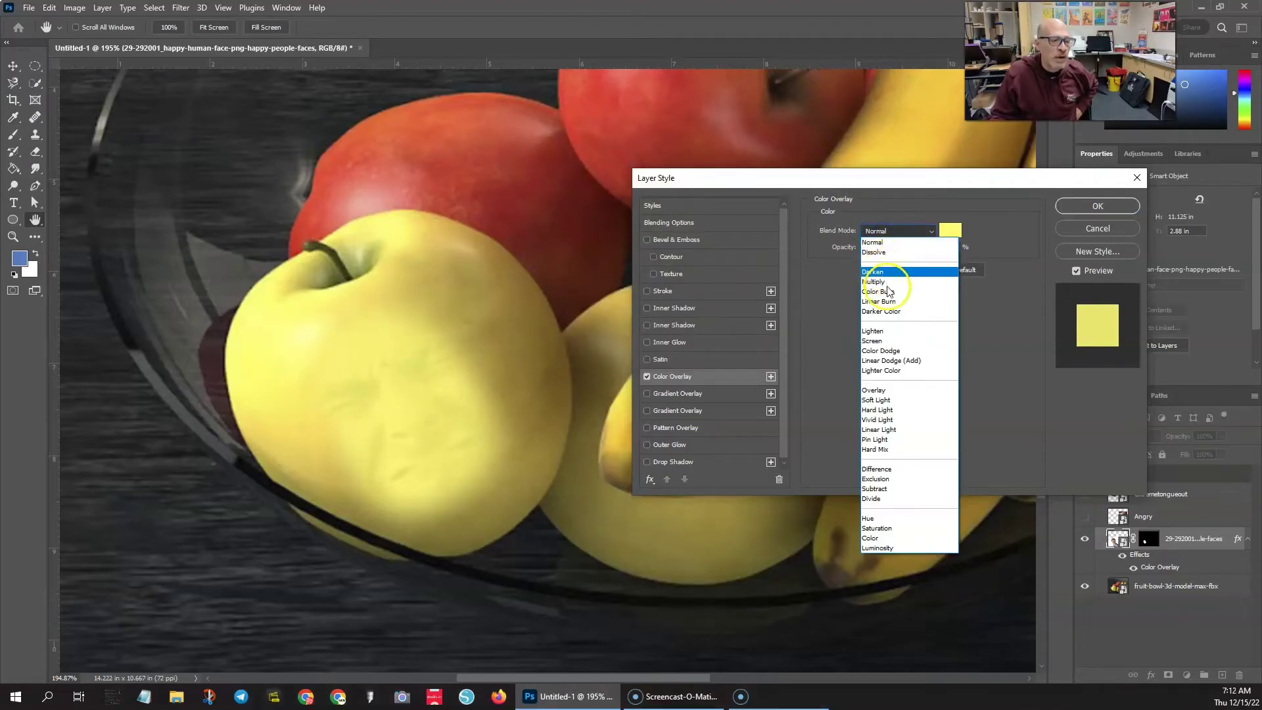
left_click(887, 340)
left_click(890, 242)
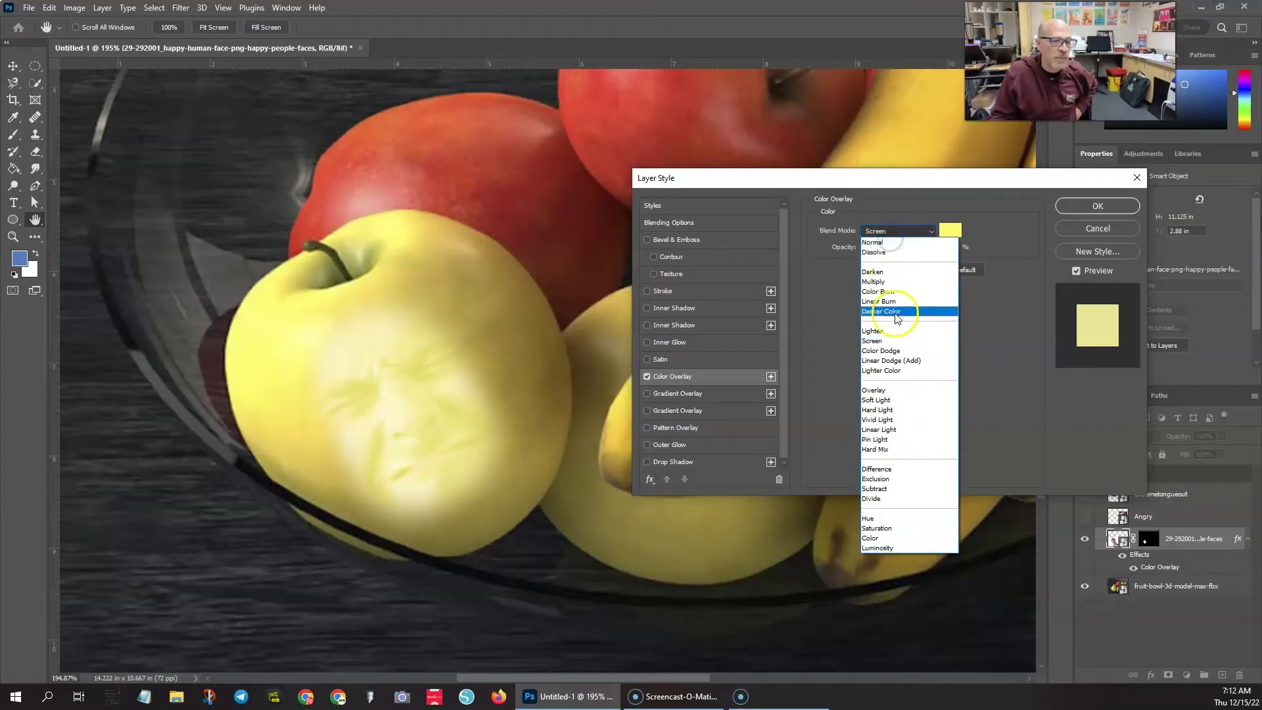
left_click(889, 393)
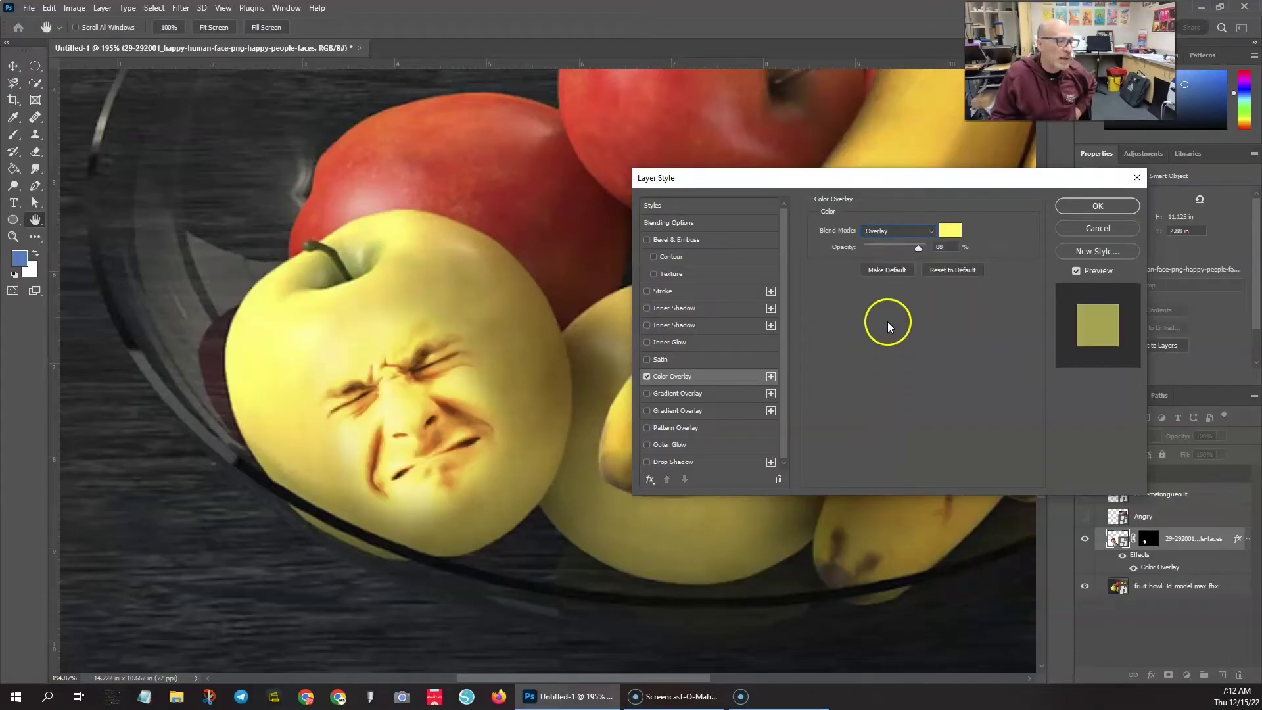
scroll(889, 230, "down", 1)
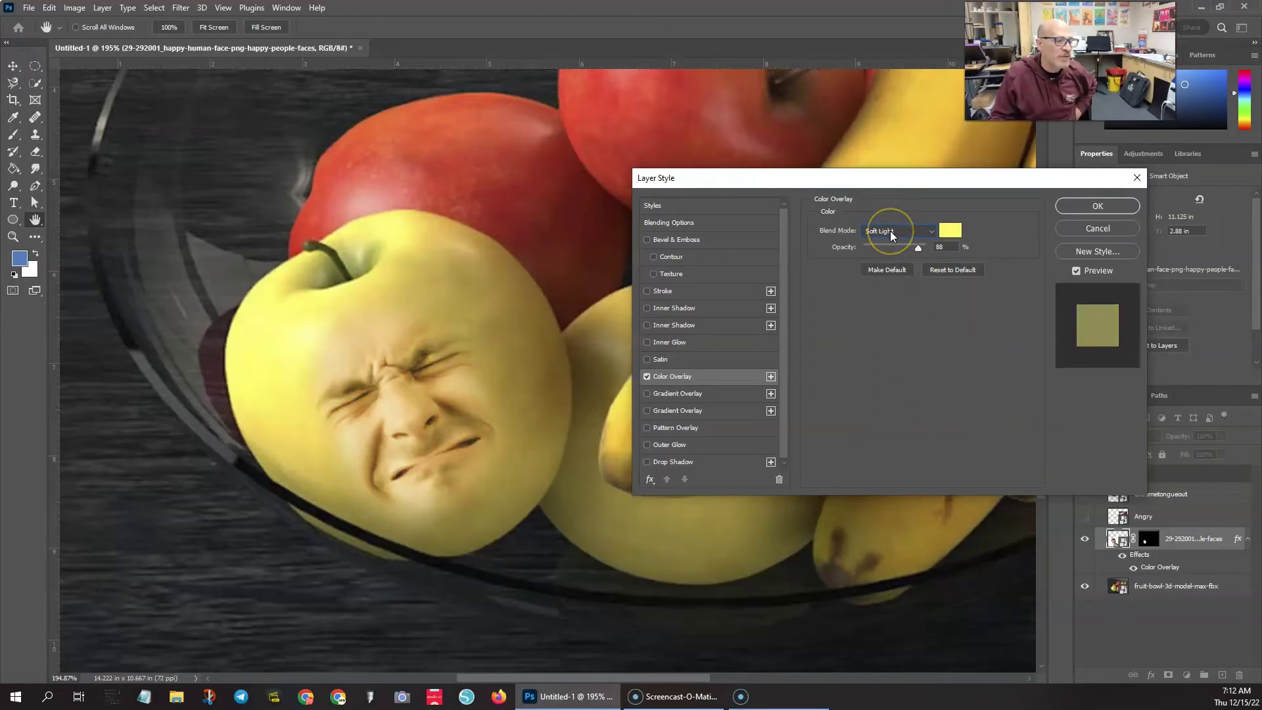
scroll(890, 231, "down", 2)
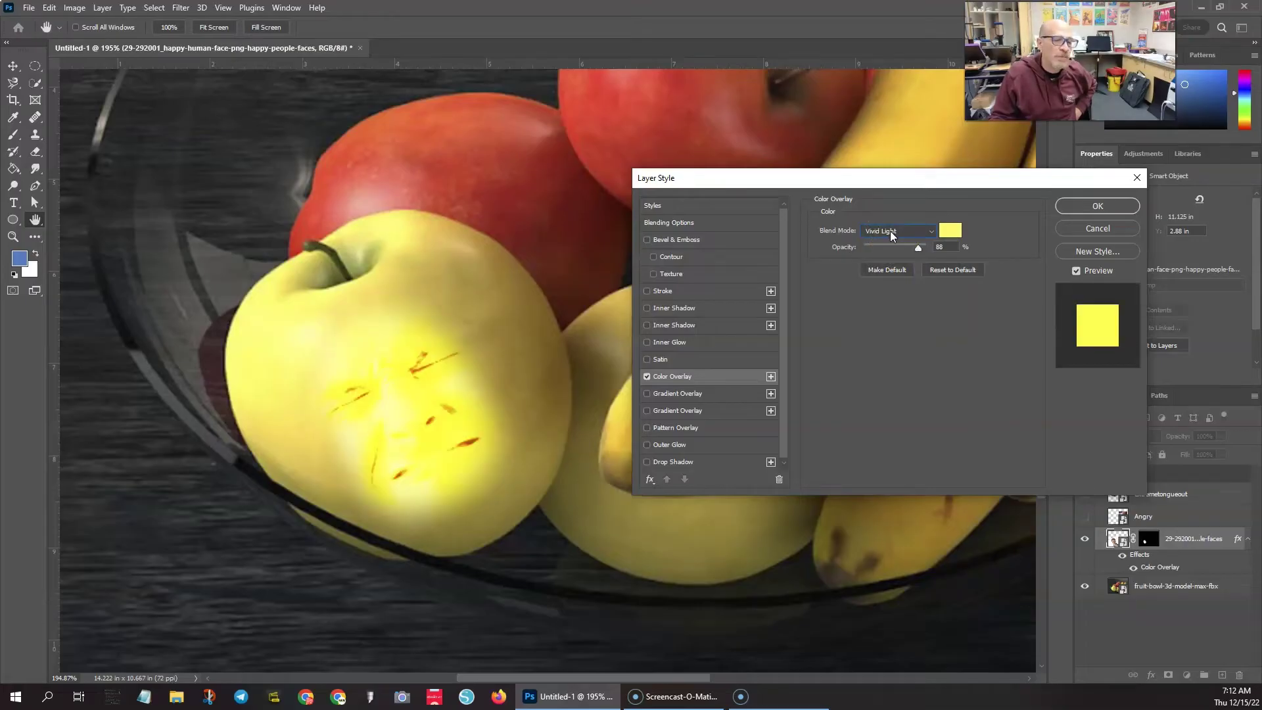
scroll(890, 230, "down", 1)
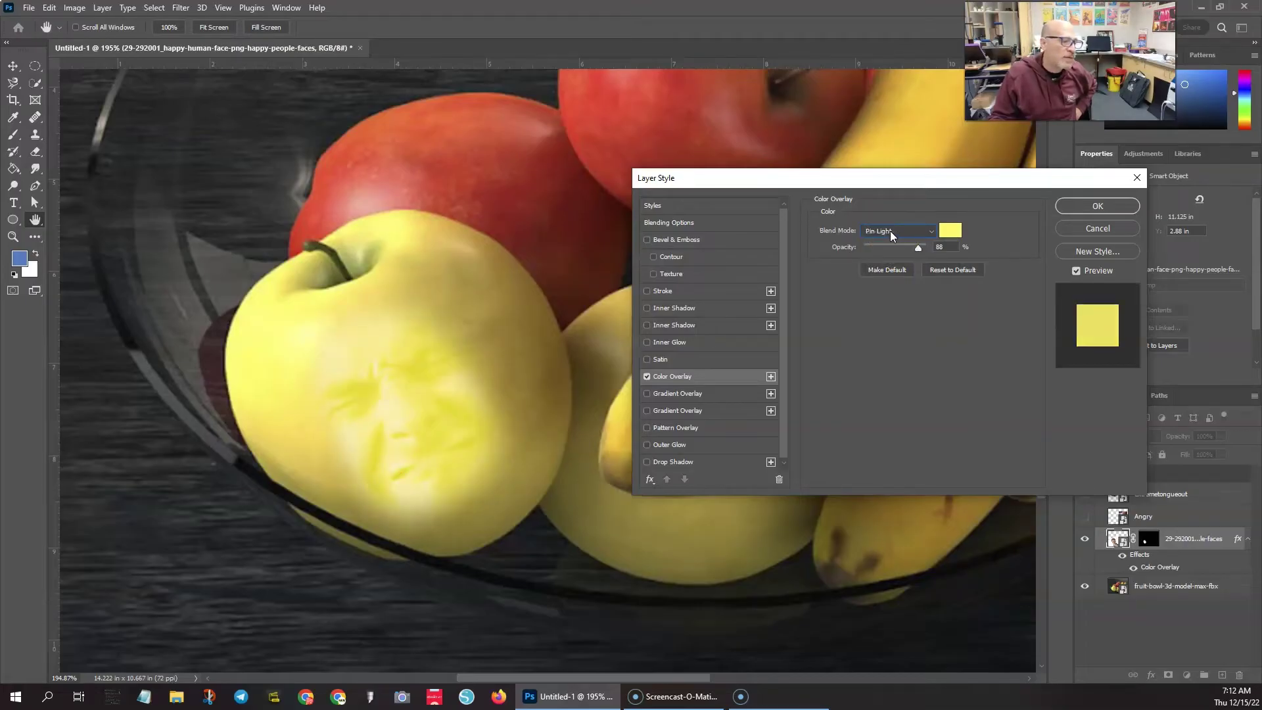
scroll(890, 230, "down", 4)
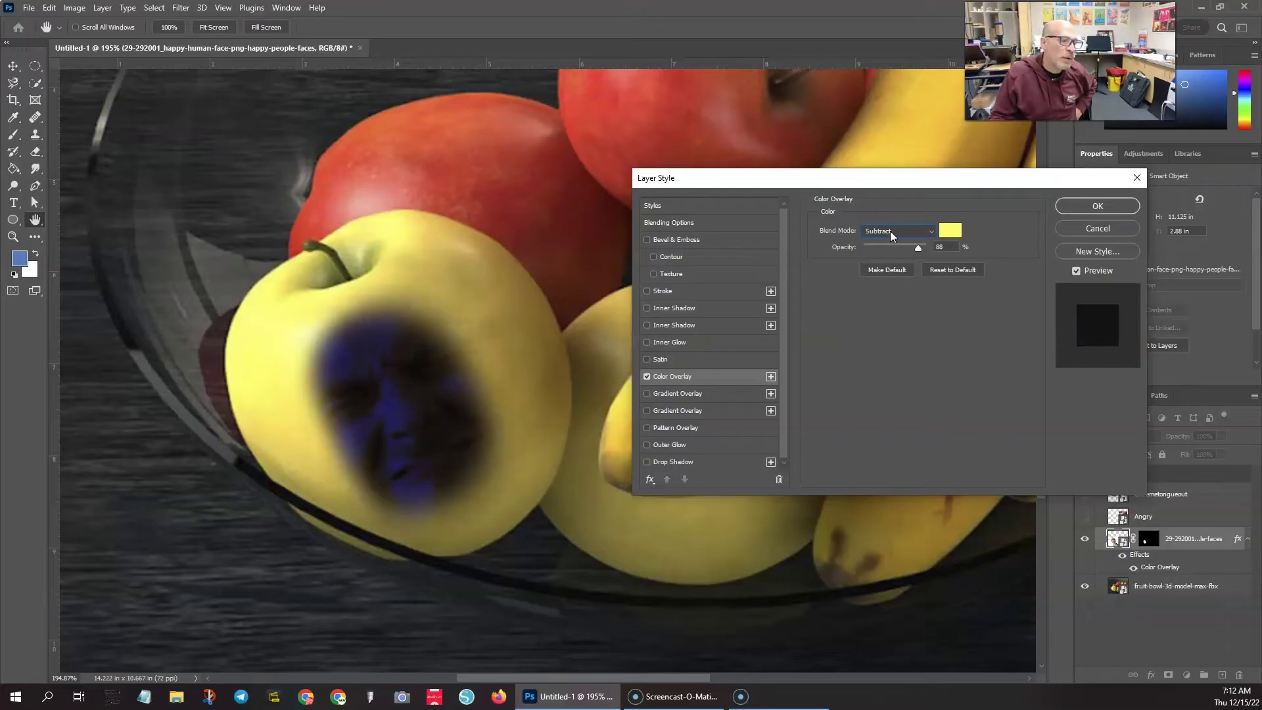
scroll(890, 231, "down", 2)
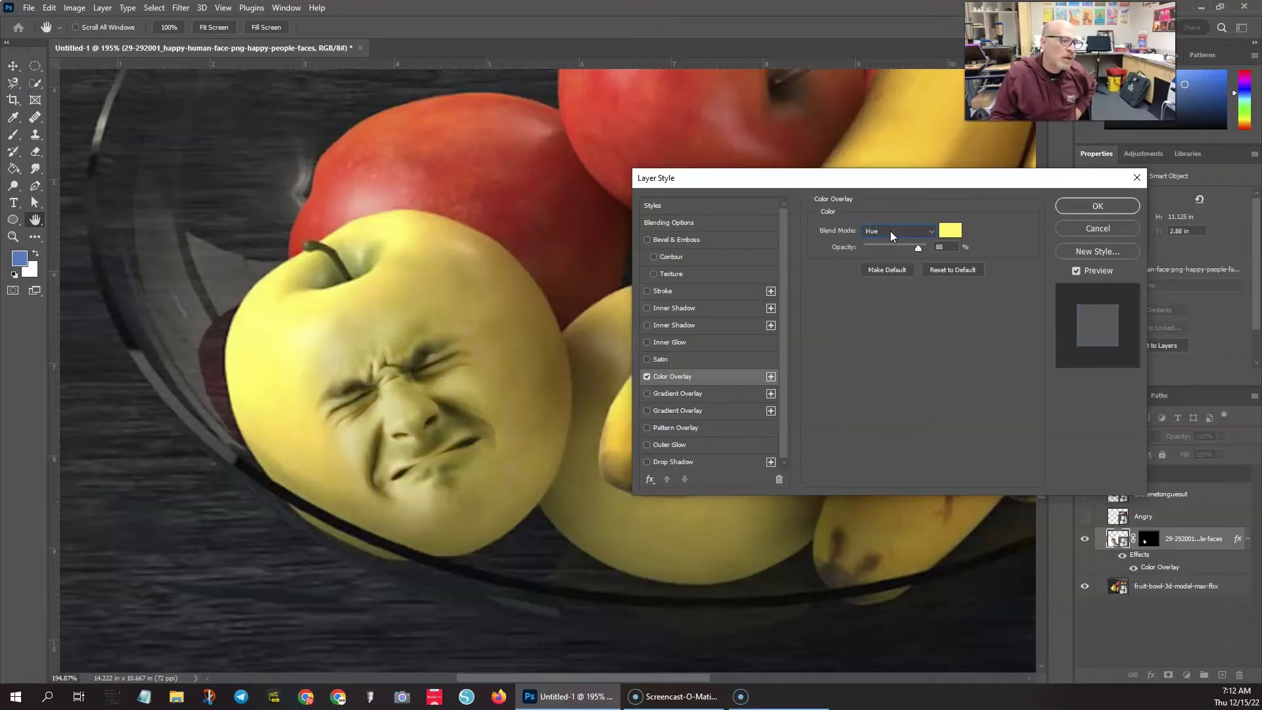
Try Hue as the overlay's blend mode
left_click(890, 231)
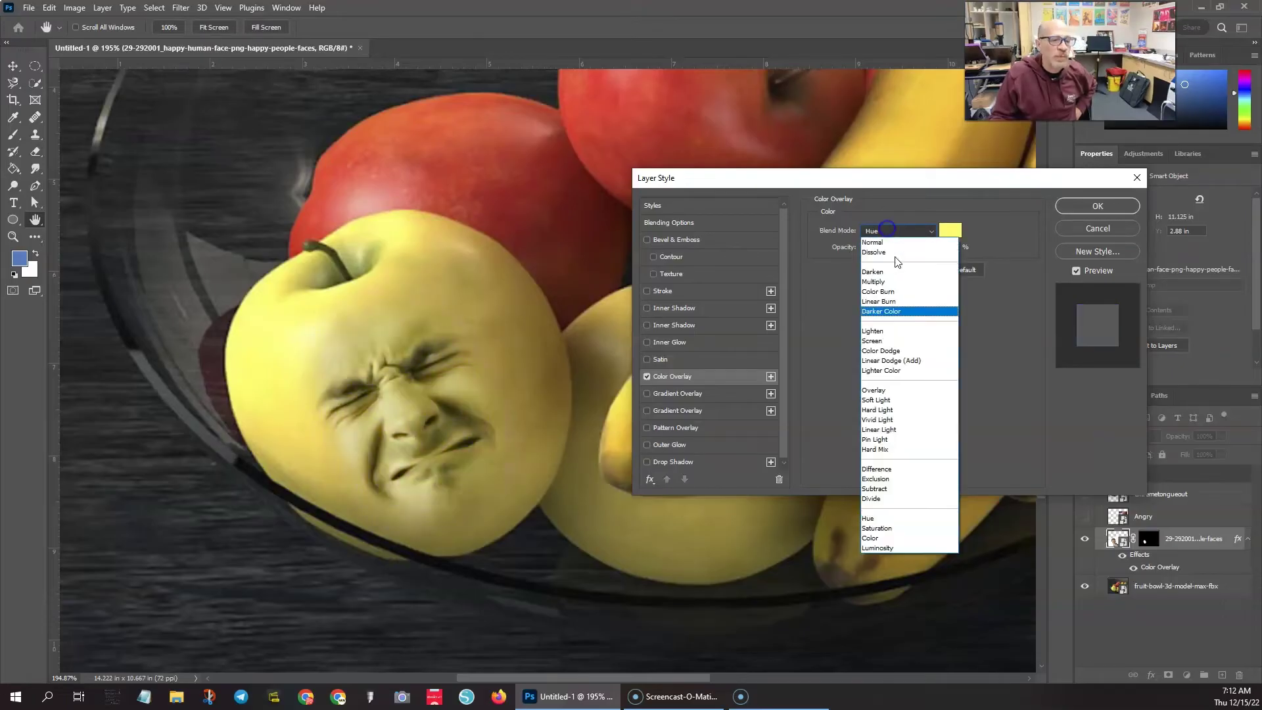
left_click(878, 518)
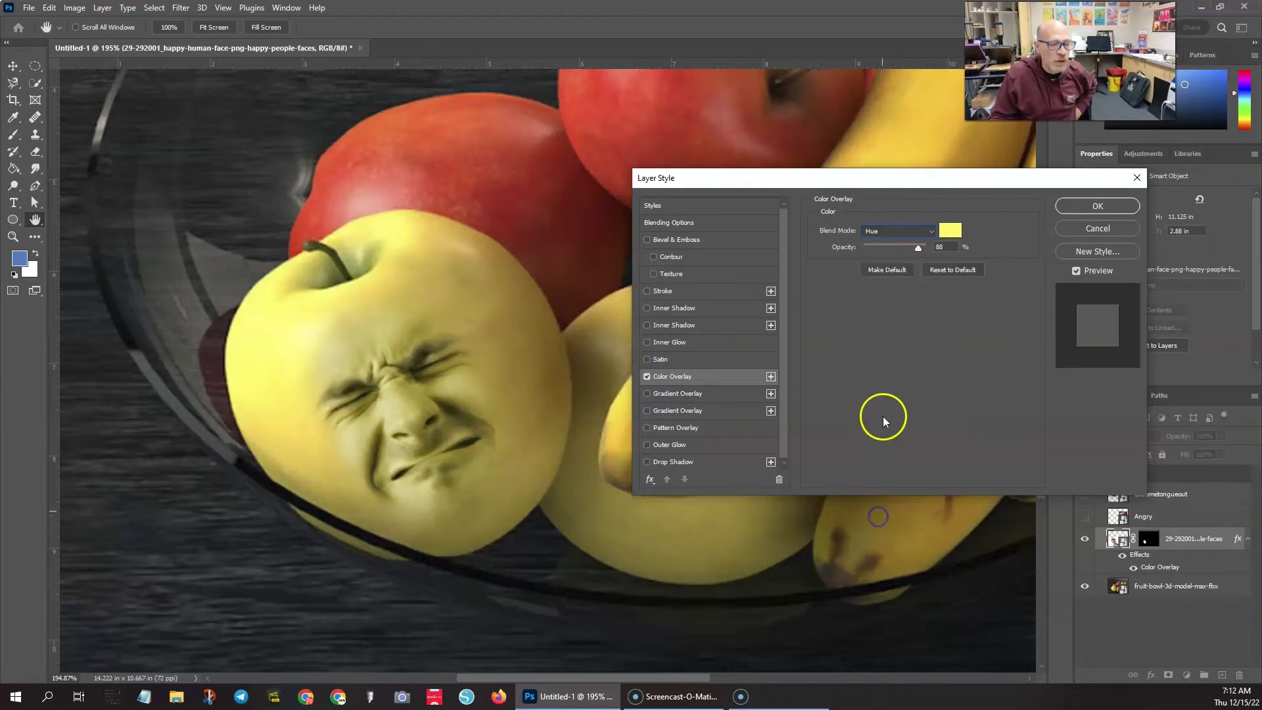
left_click(886, 231)
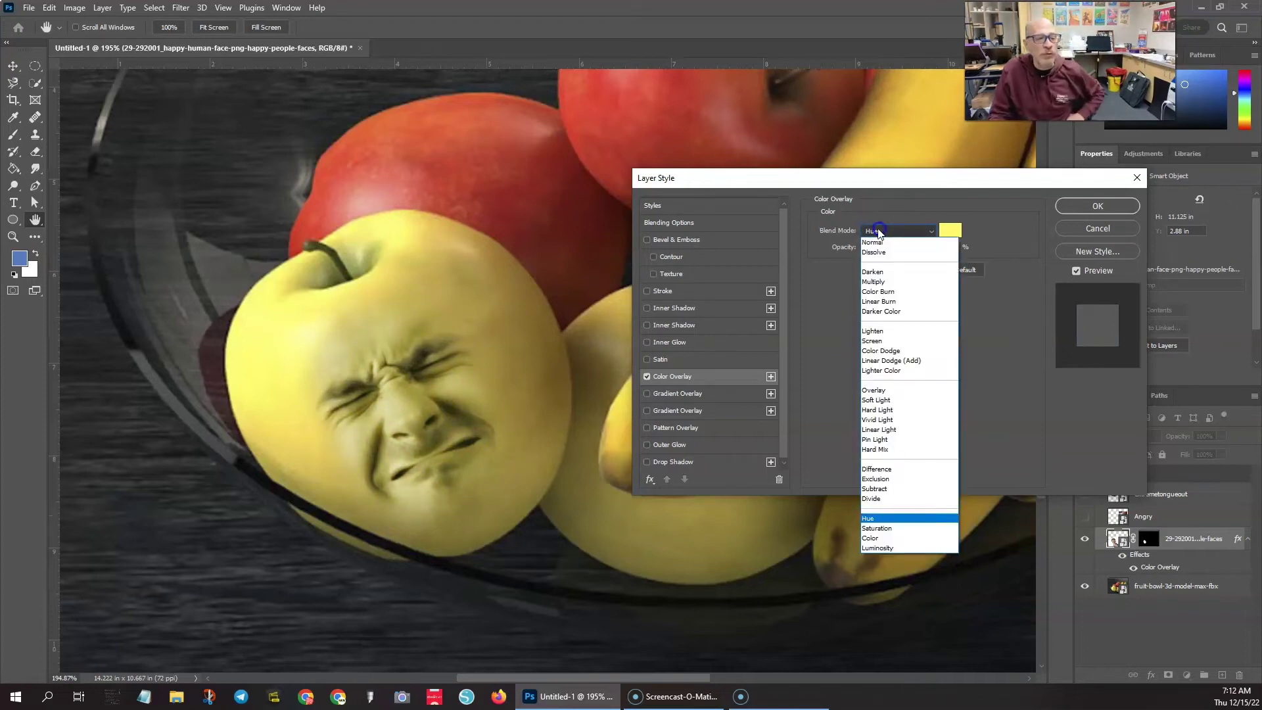
left_click(878, 230)
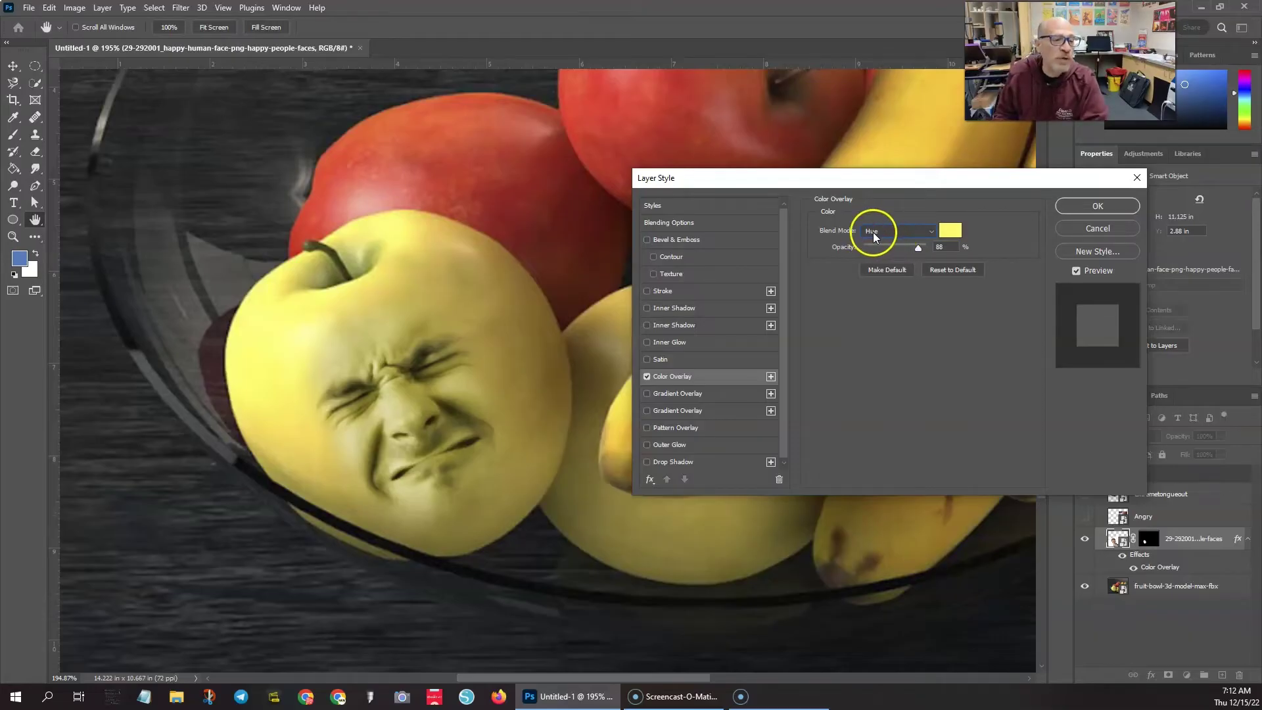
scroll(889, 234, "up", 3)
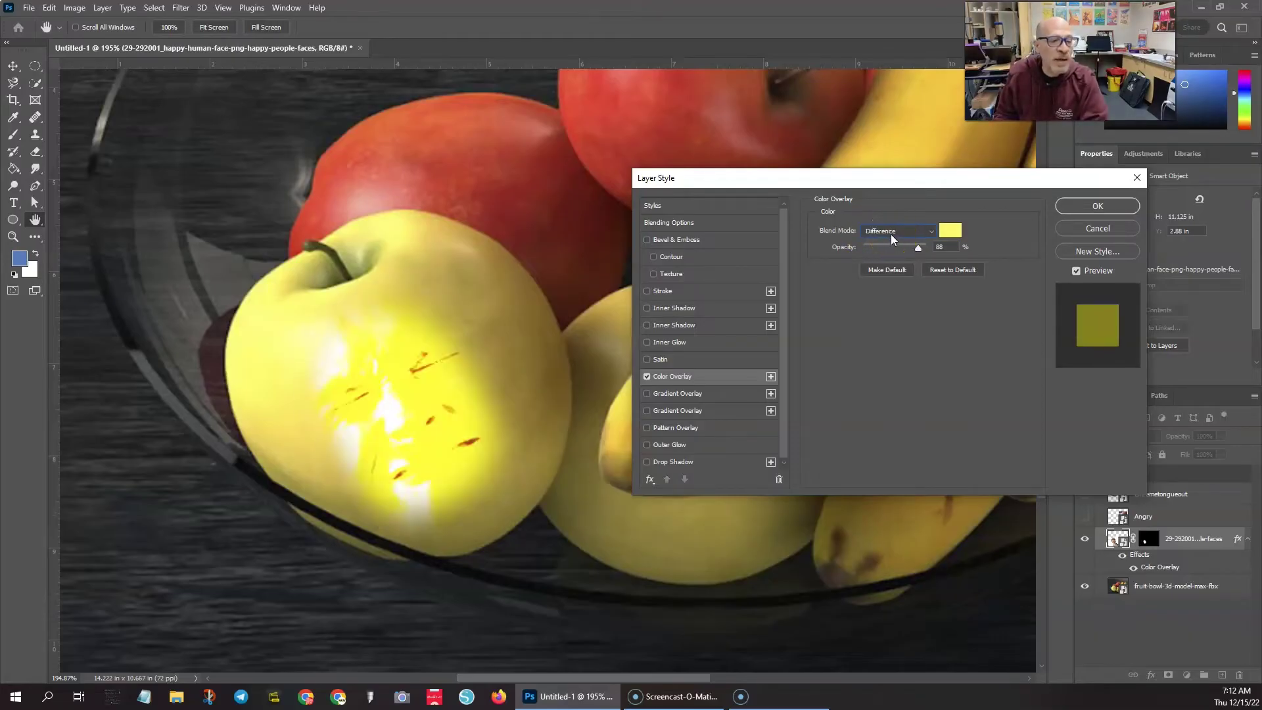
scroll(890, 234, "down", 2)
scroll(890, 233, "down", 1)
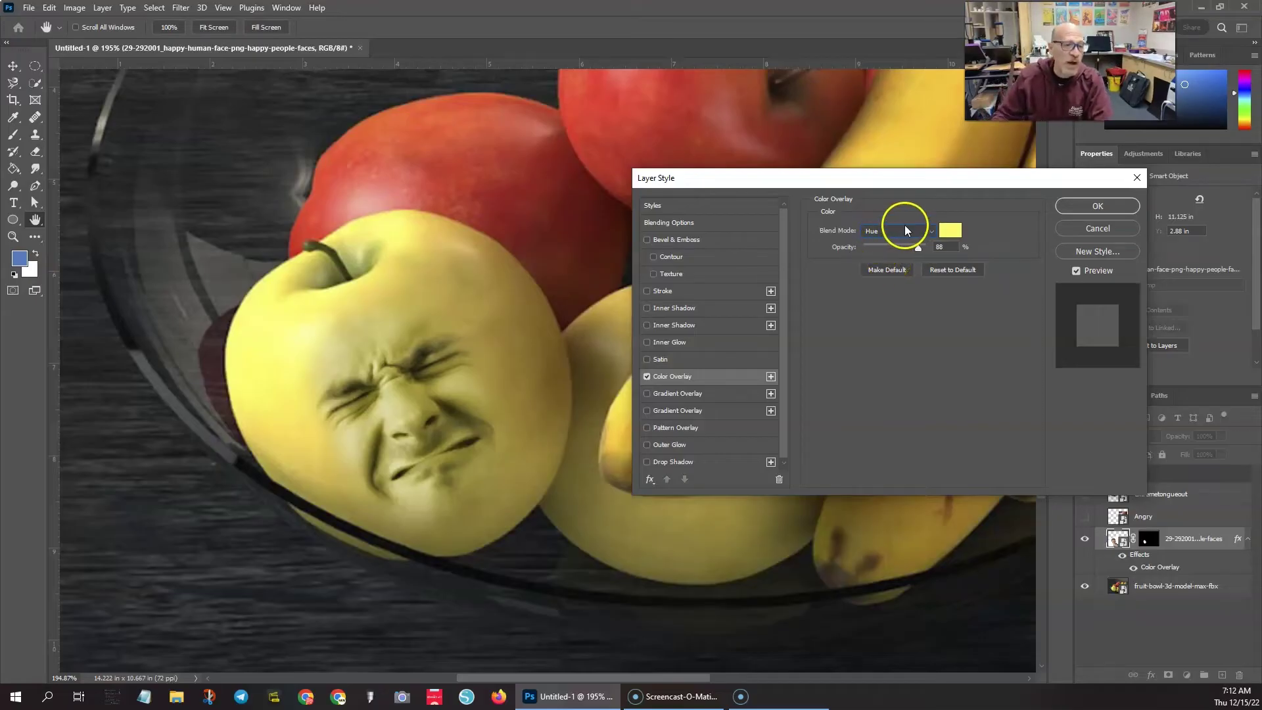
Set the overlay to Color blend mode at 72% opacity and apply the layer style
left_click(891, 231)
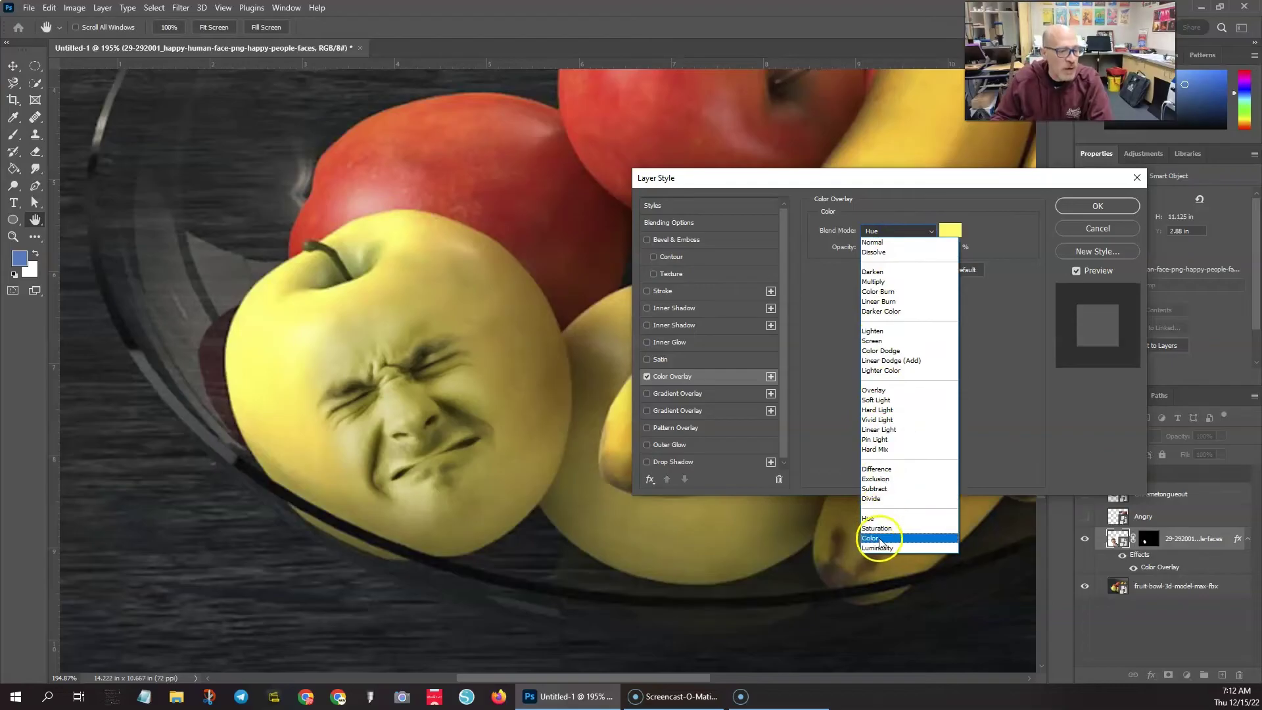
left_click(900, 231)
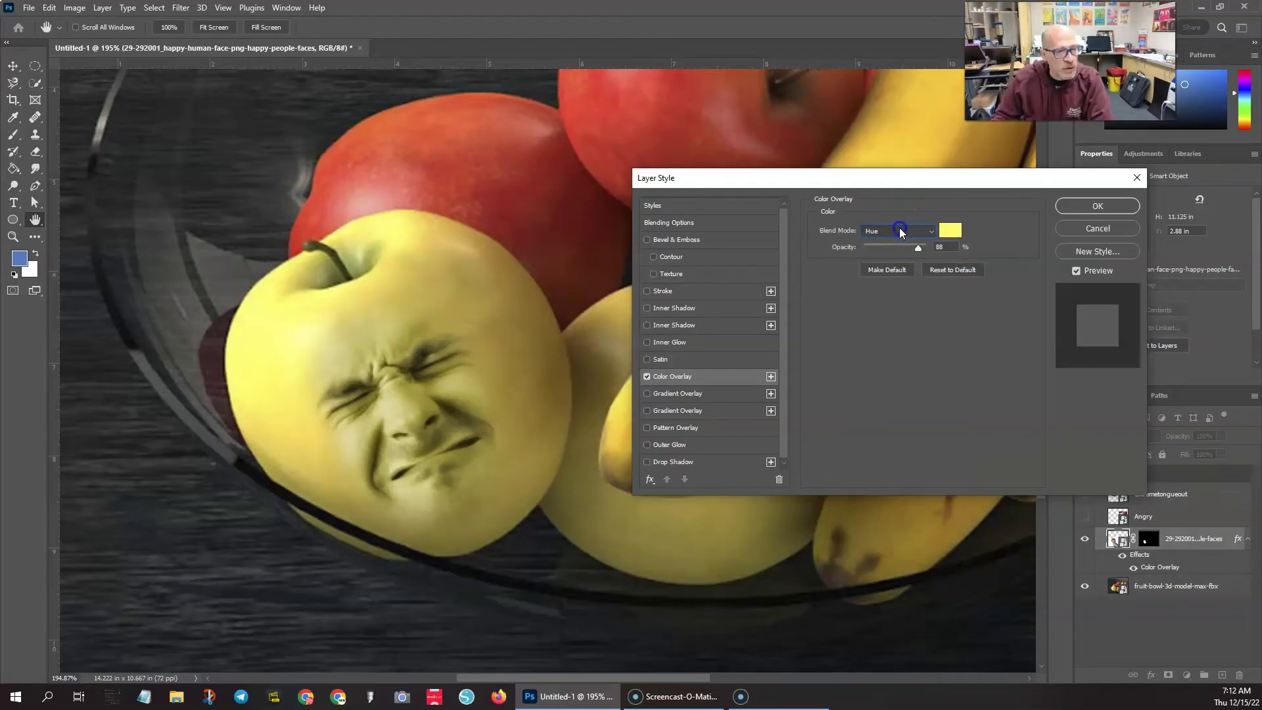
left_click(900, 231)
left_click(882, 533)
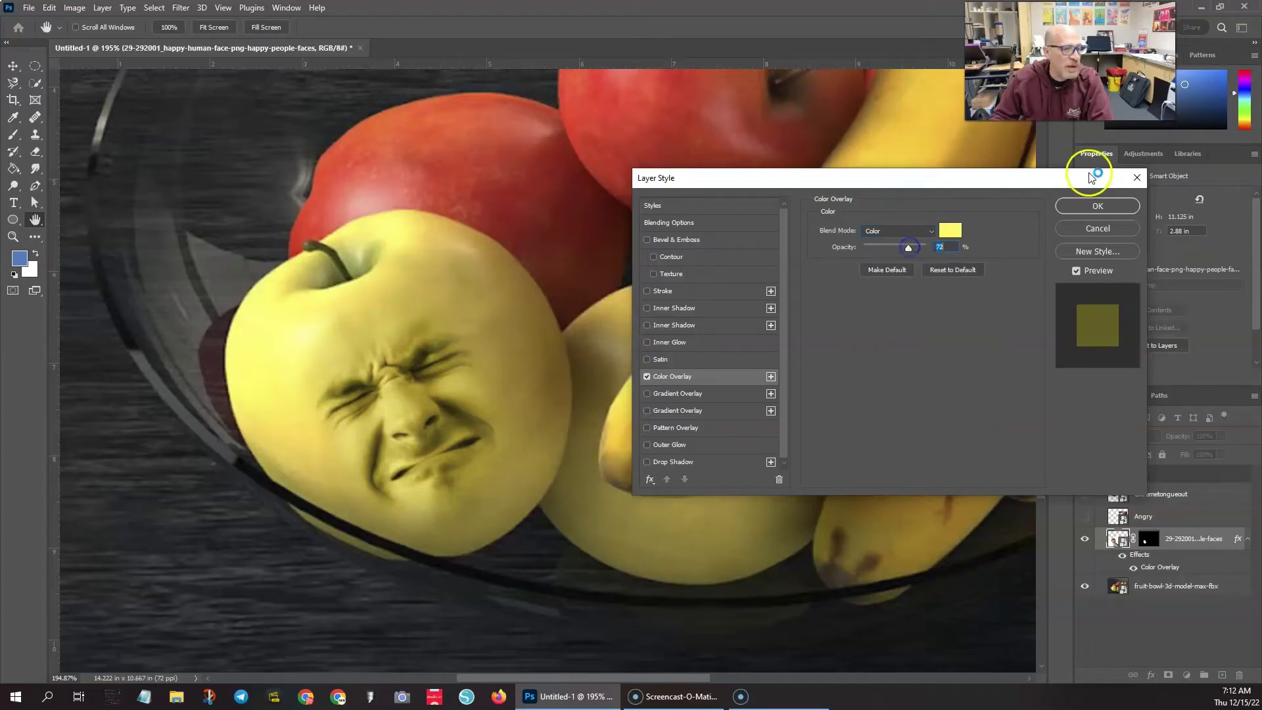
left_click(1093, 206)
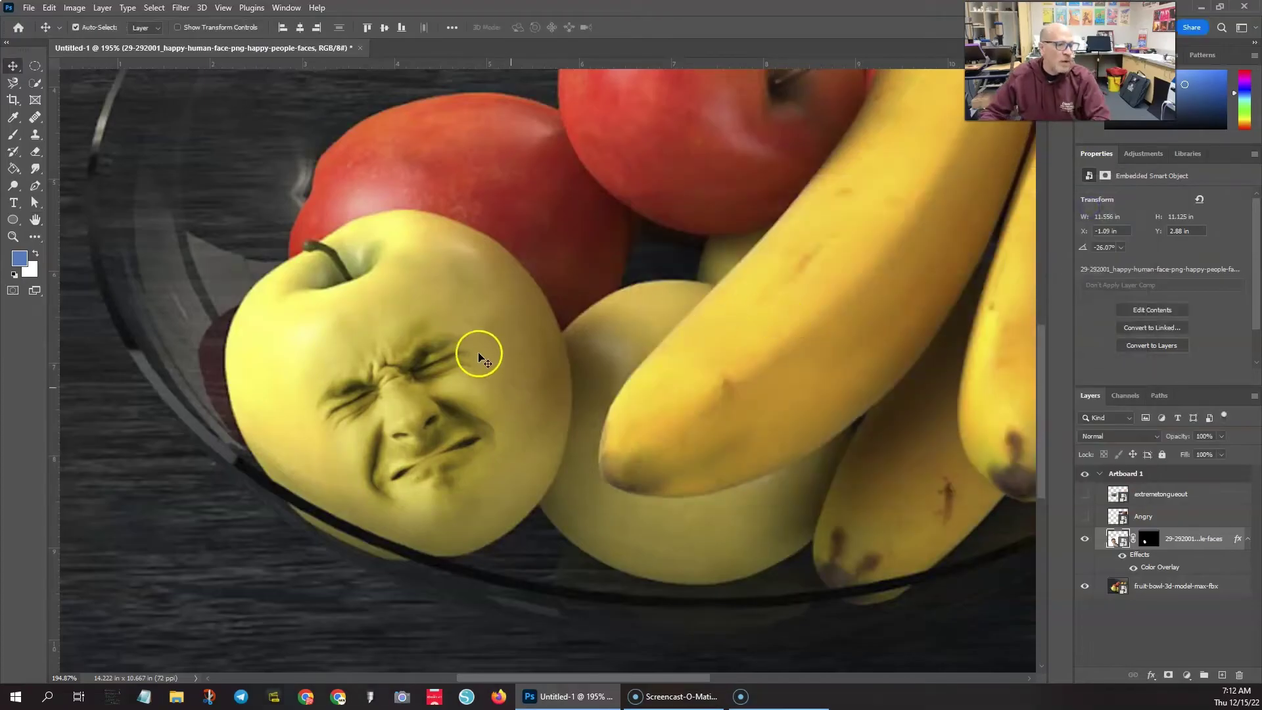
scroll(468, 357, "down", 3)
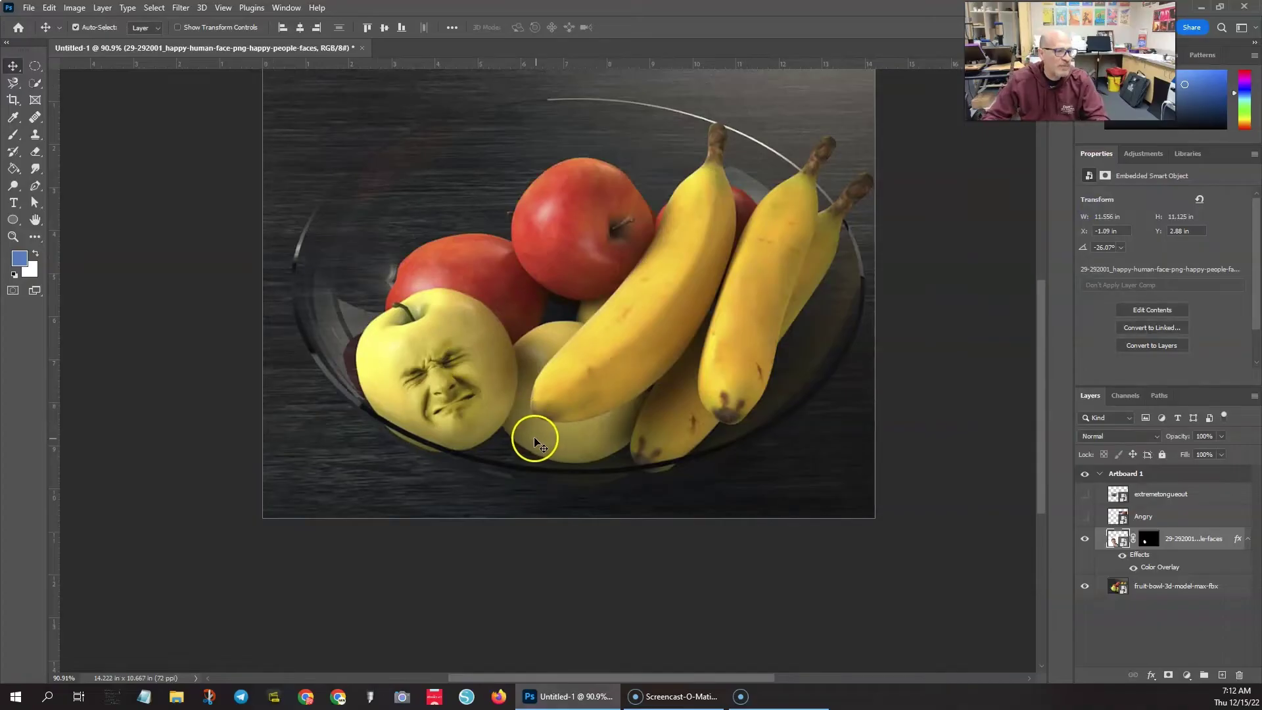
scroll(677, 203, "up", 3)
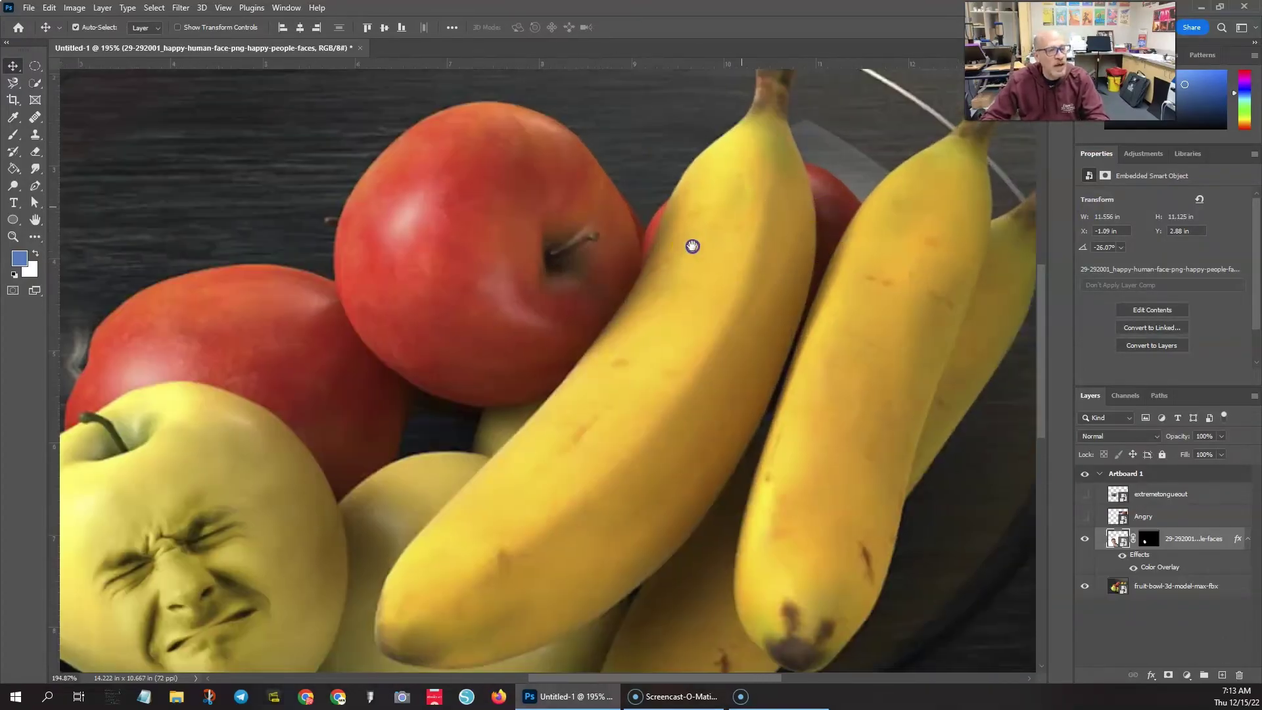
Show the Angry baby photo, shrink it to about 33% and tilt it 24.5° onto the banana
scroll(685, 245, "up", 1)
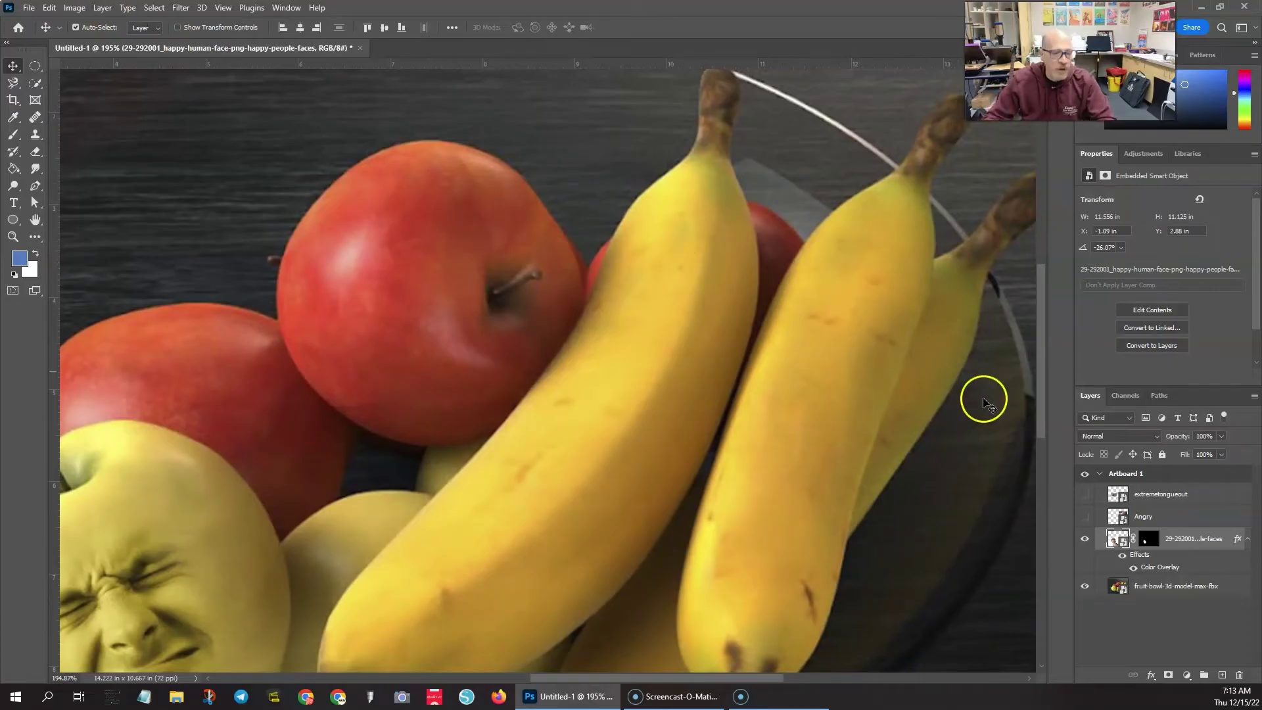
left_click(1084, 518)
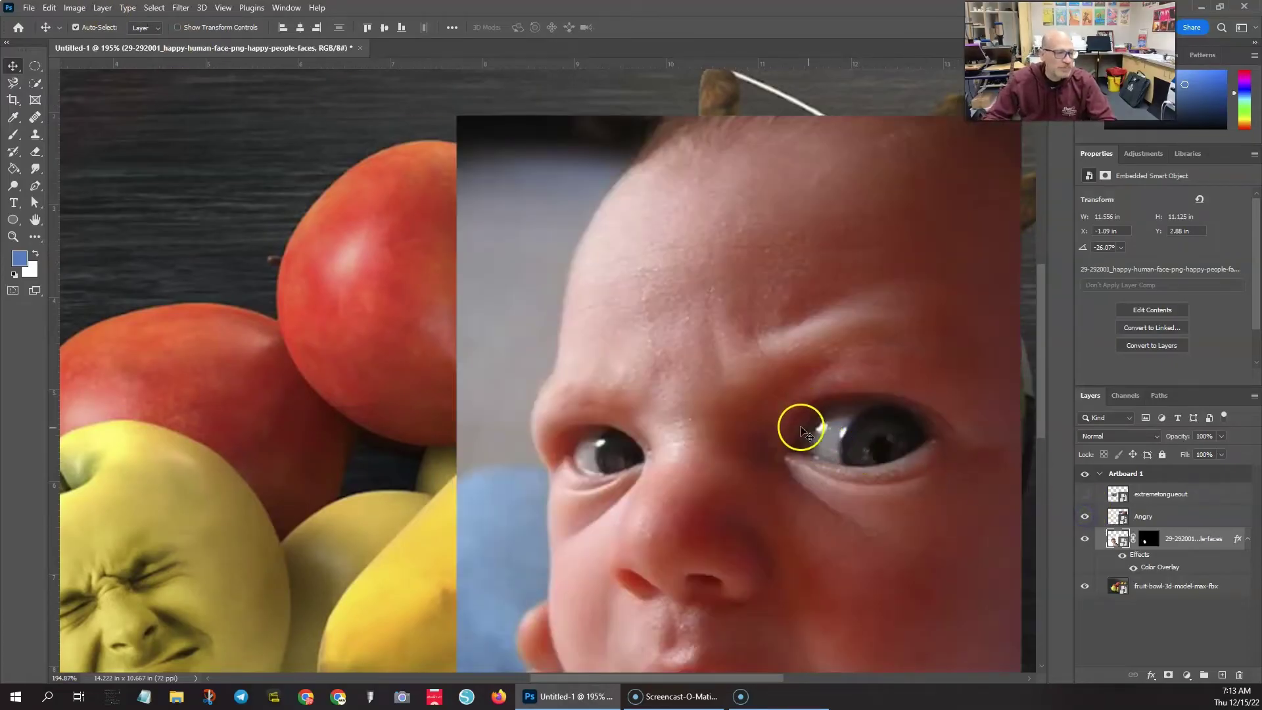
left_click_drag(803, 428, 667, 239)
key("ctrl+t")
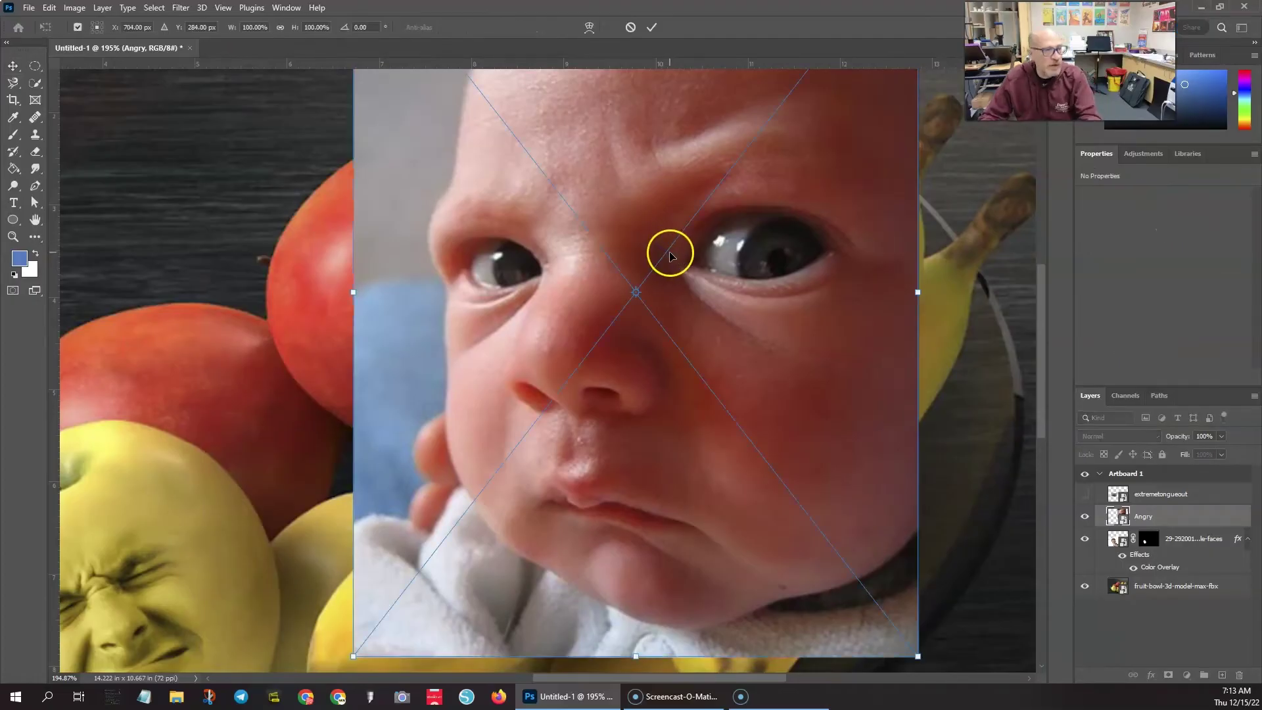
scroll(924, 291, "down", 3)
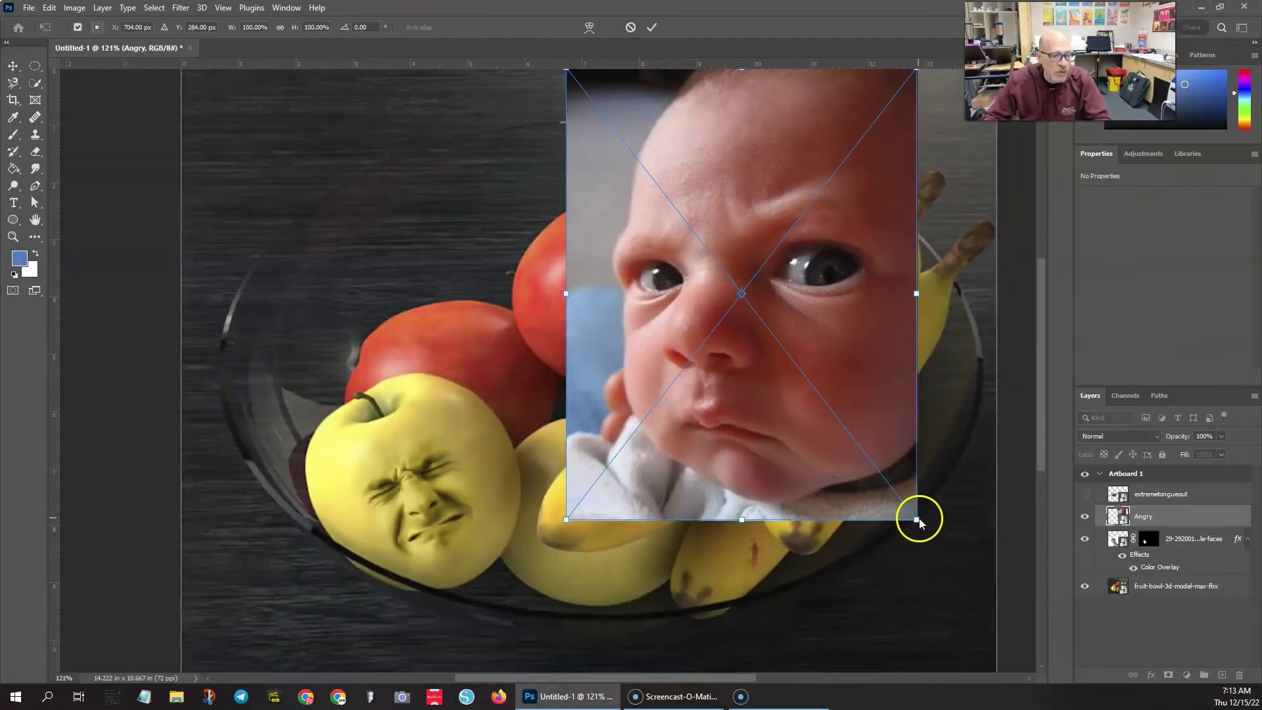
left_click_drag(919, 520, 693, 238)
left_click_drag(657, 156, 740, 291)
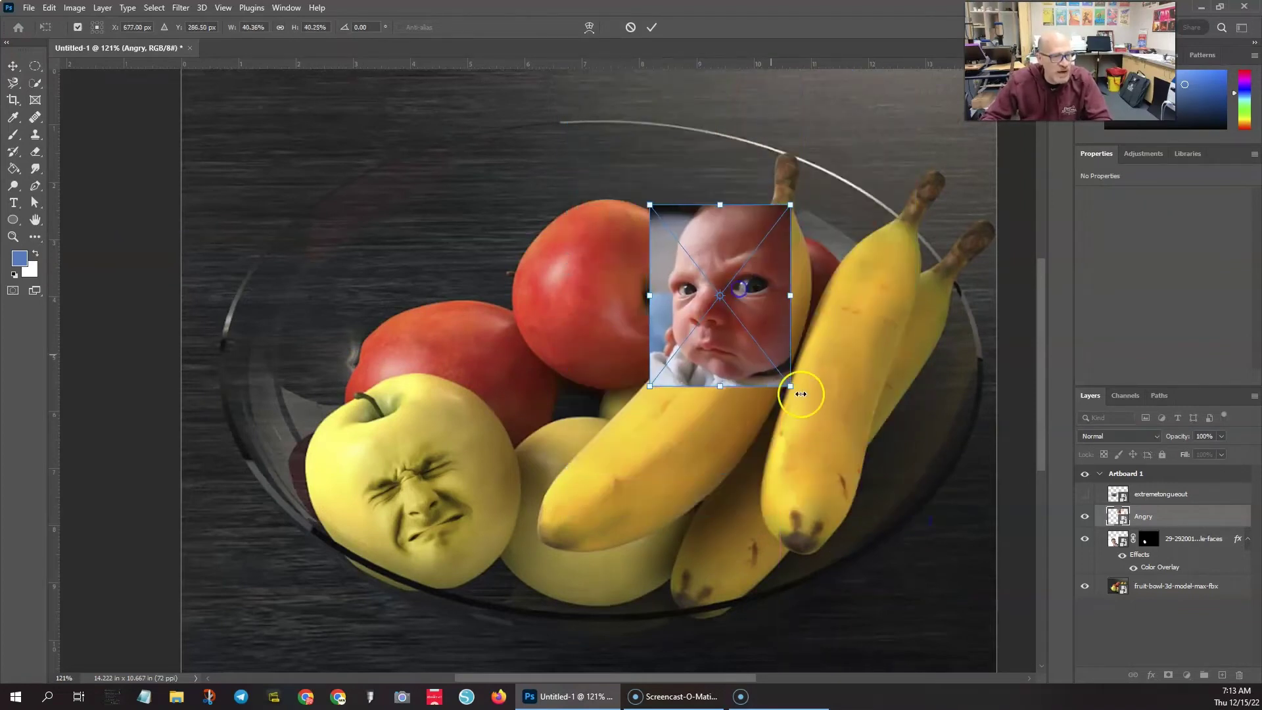
left_click_drag(789, 386, 739, 395)
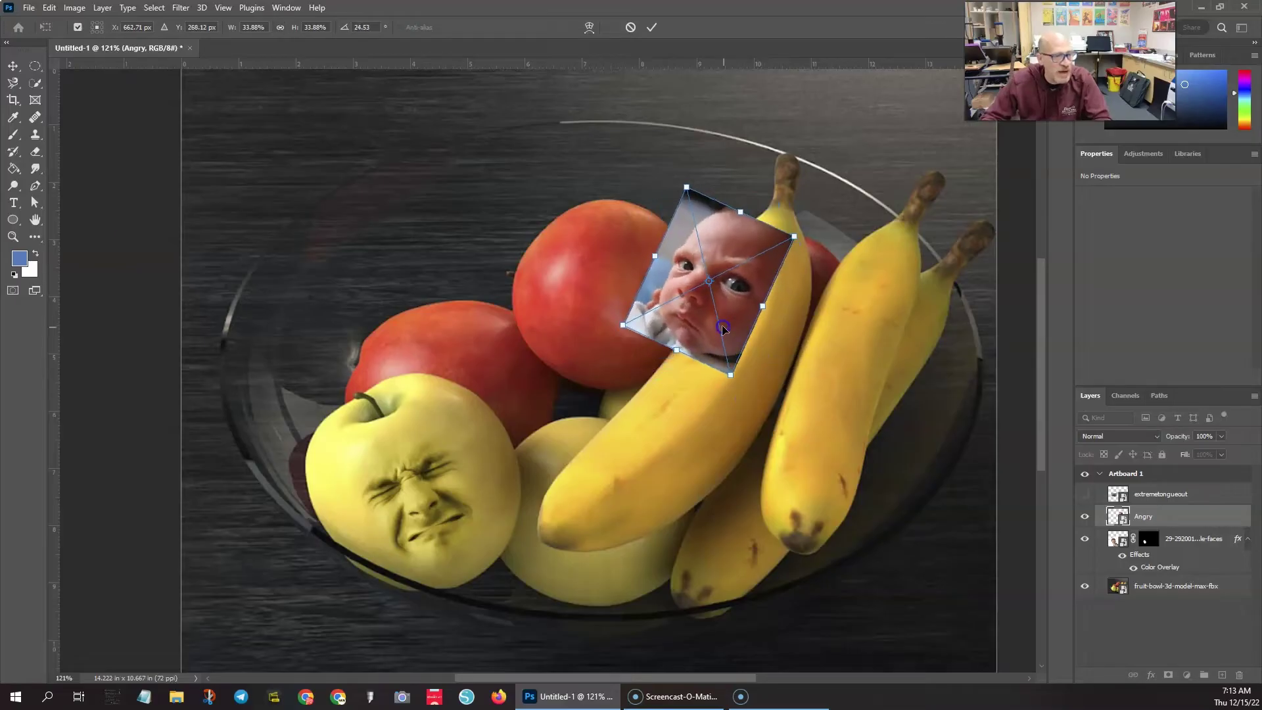
left_click_drag(723, 328, 741, 298)
key("Return")
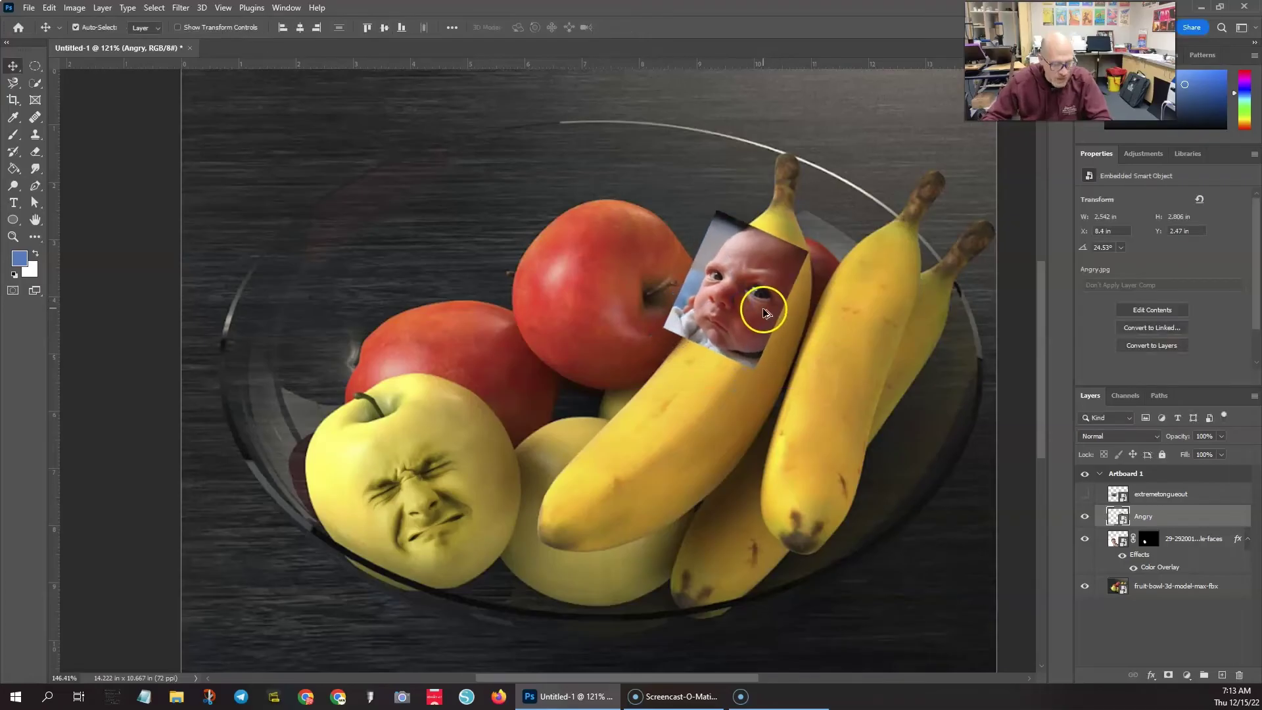
scroll(765, 309, "up", 3)
scroll(683, 263, "up", 1)
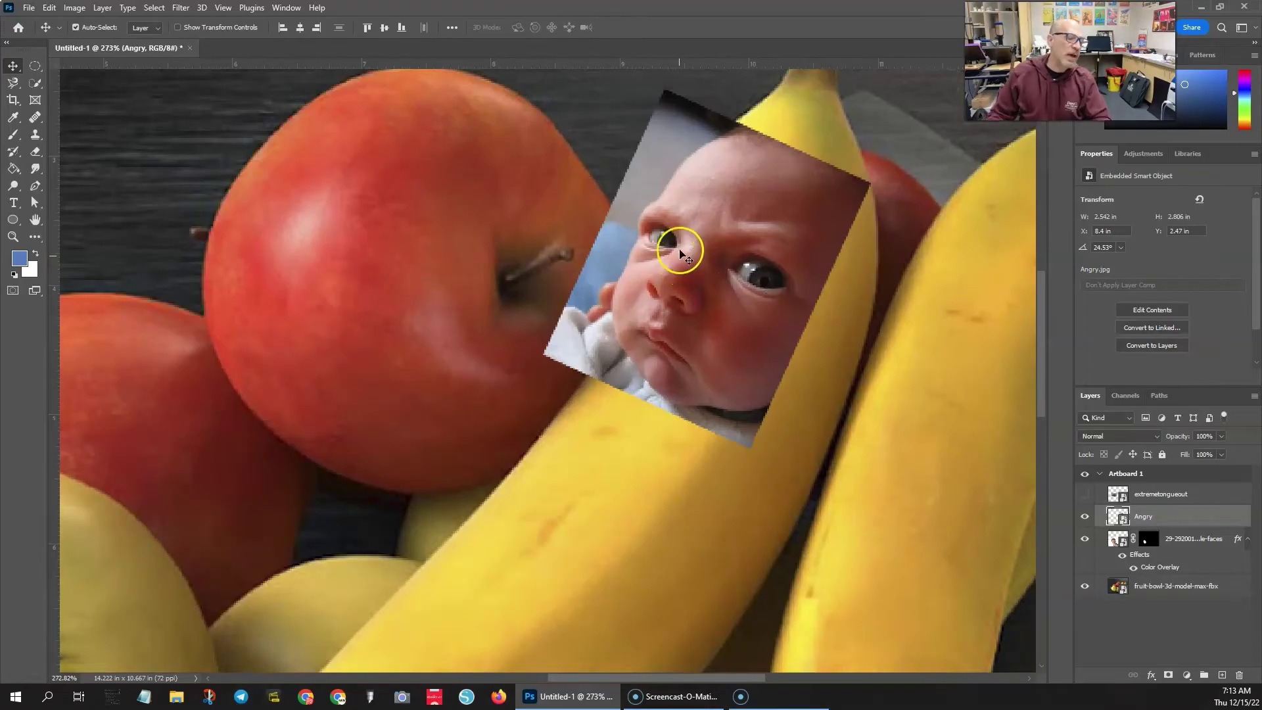
left_click_drag(678, 178, 704, 204)
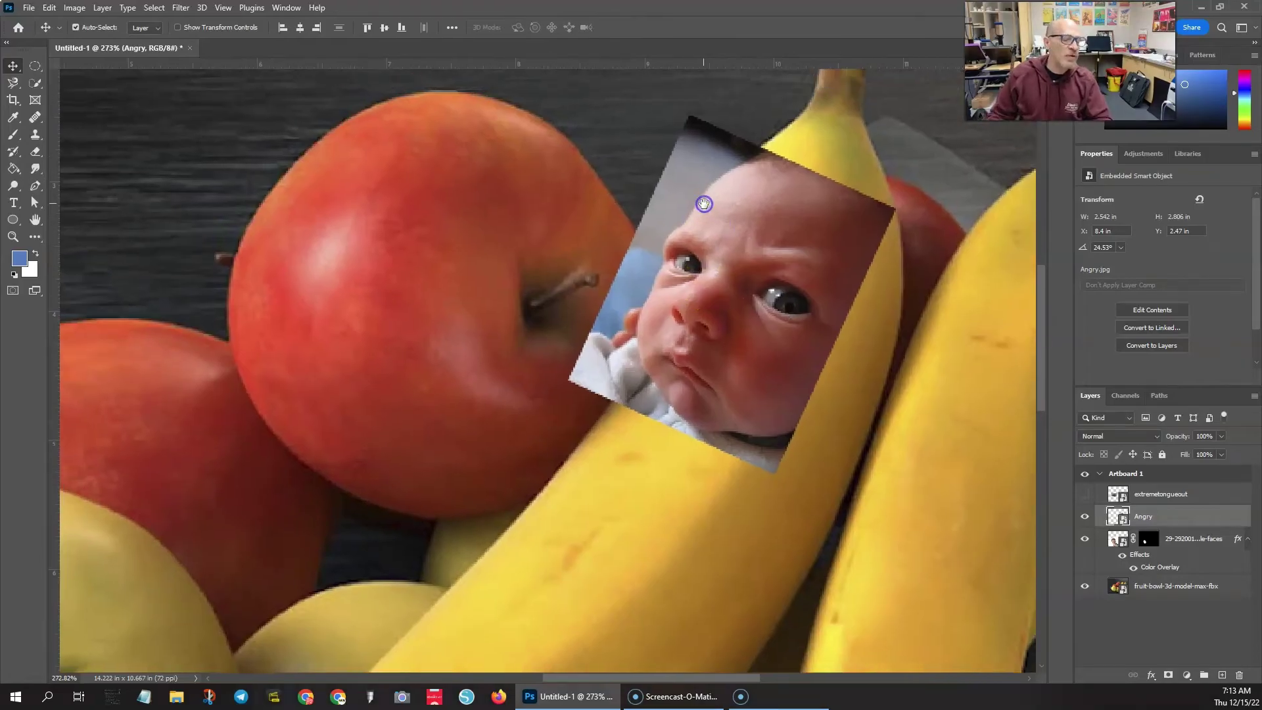
Add a black mask to the Angry layer and paint white to reveal the baby's eyes and face
left_click(1167, 677, "alt")
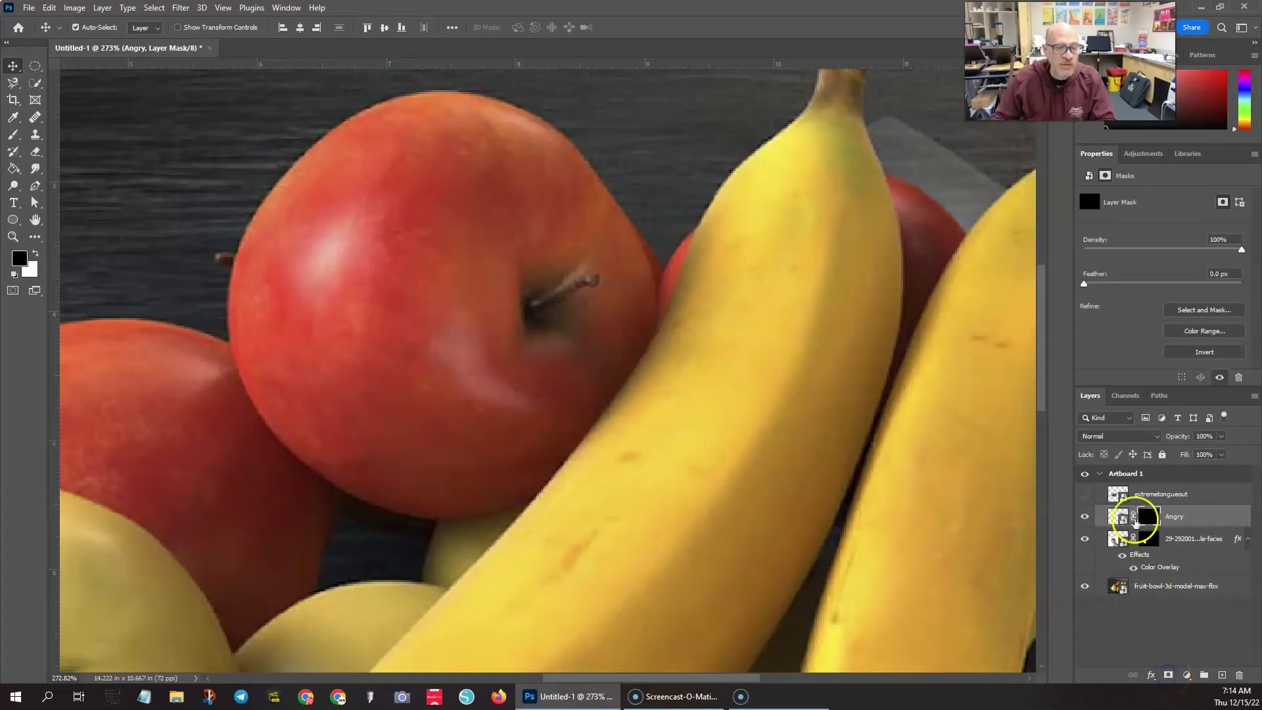
left_click(13, 134)
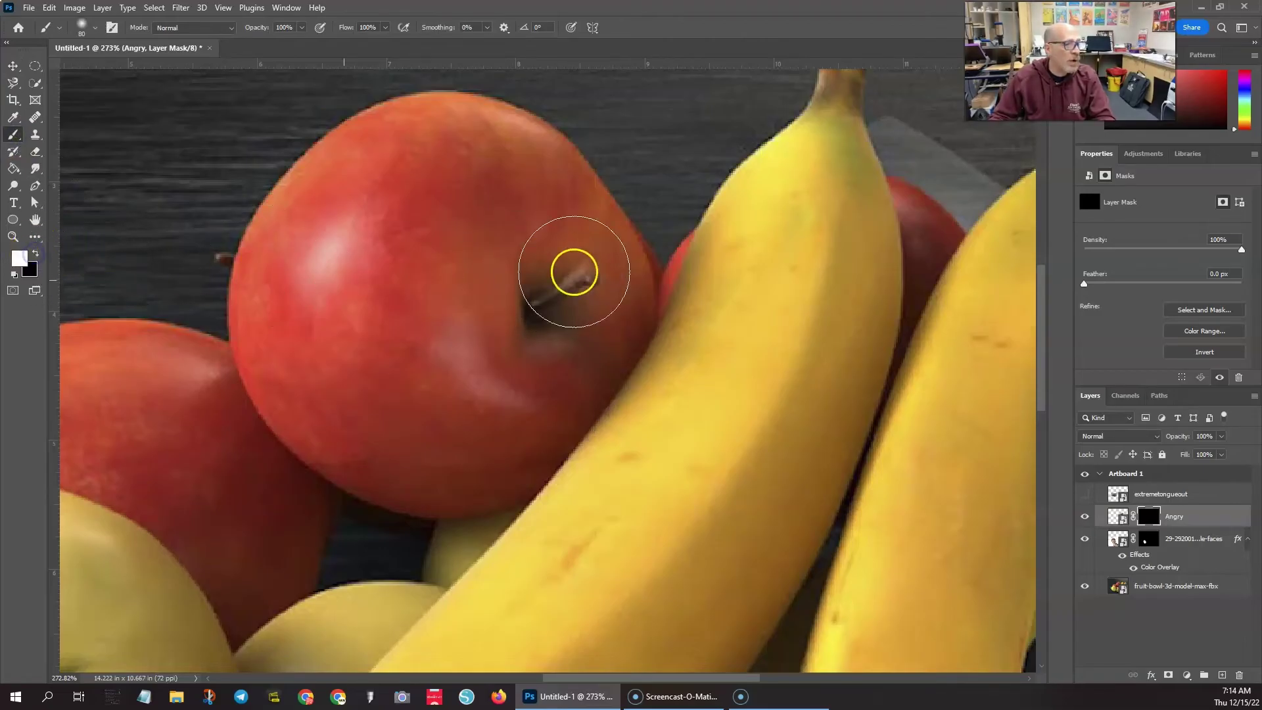
mouse_move(799, 279)
left_mouse_down()
mouse_move(751, 351)
mouse_move(736, 332)
mouse_move(746, 299)
mouse_move(717, 275)
mouse_move(686, 377)
mouse_move(750, 304)
mouse_move(767, 254)
mouse_move(743, 238)
mouse_move(719, 249)
mouse_move(734, 285)
left_mouse_up()
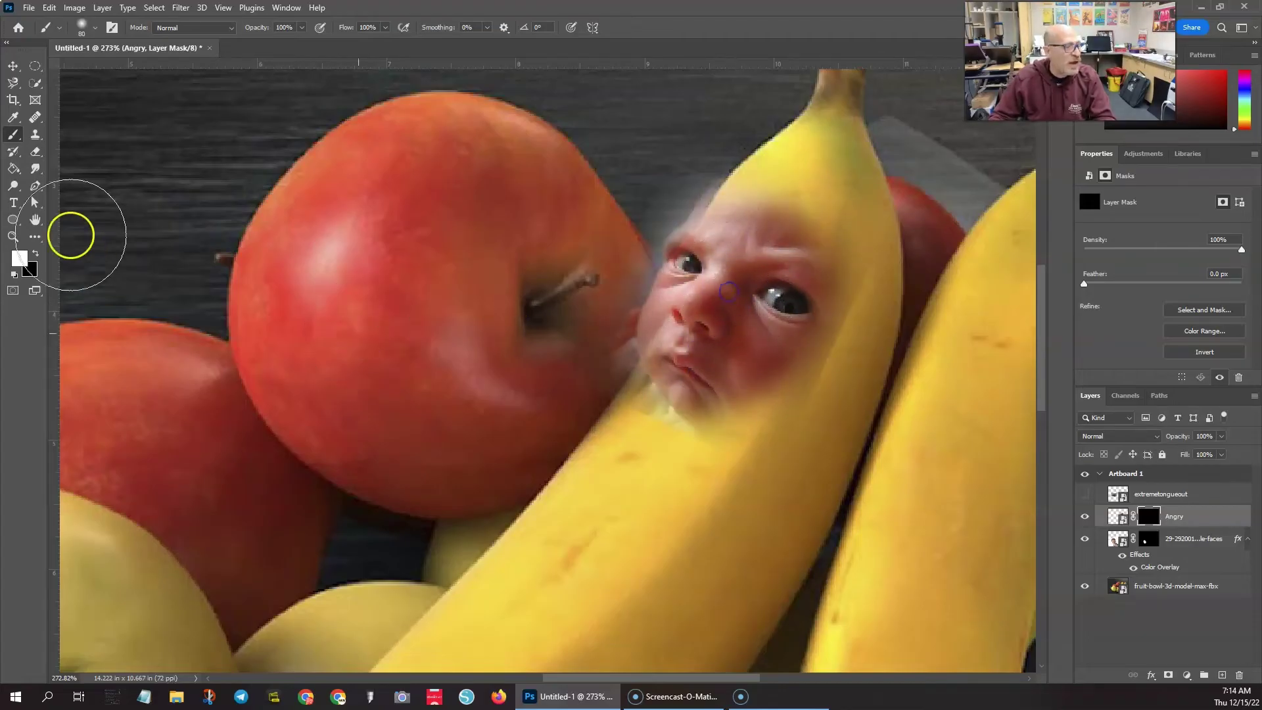
mouse_move(721, 409)
left_mouse_down()
mouse_move(825, 414)
mouse_move(836, 436)
left_mouse_up()
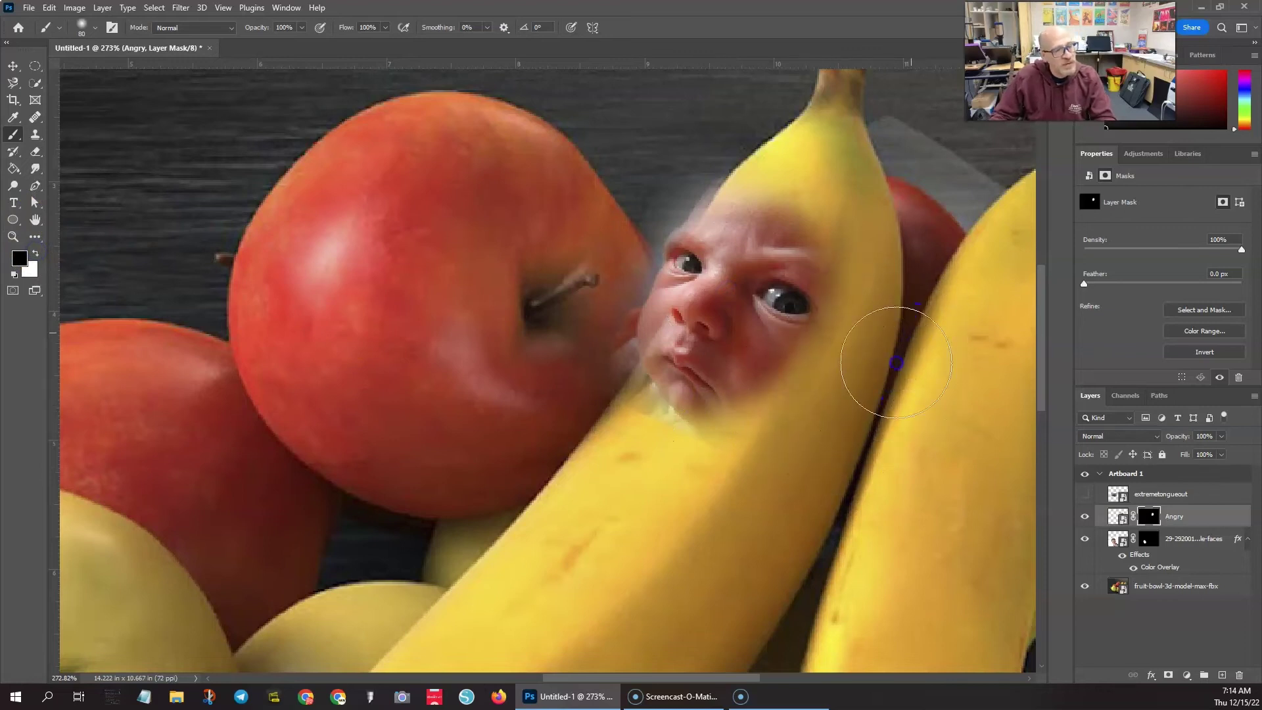
Set the brush to 70 px and hide the pale face edge below the chin
left_click(96, 29)
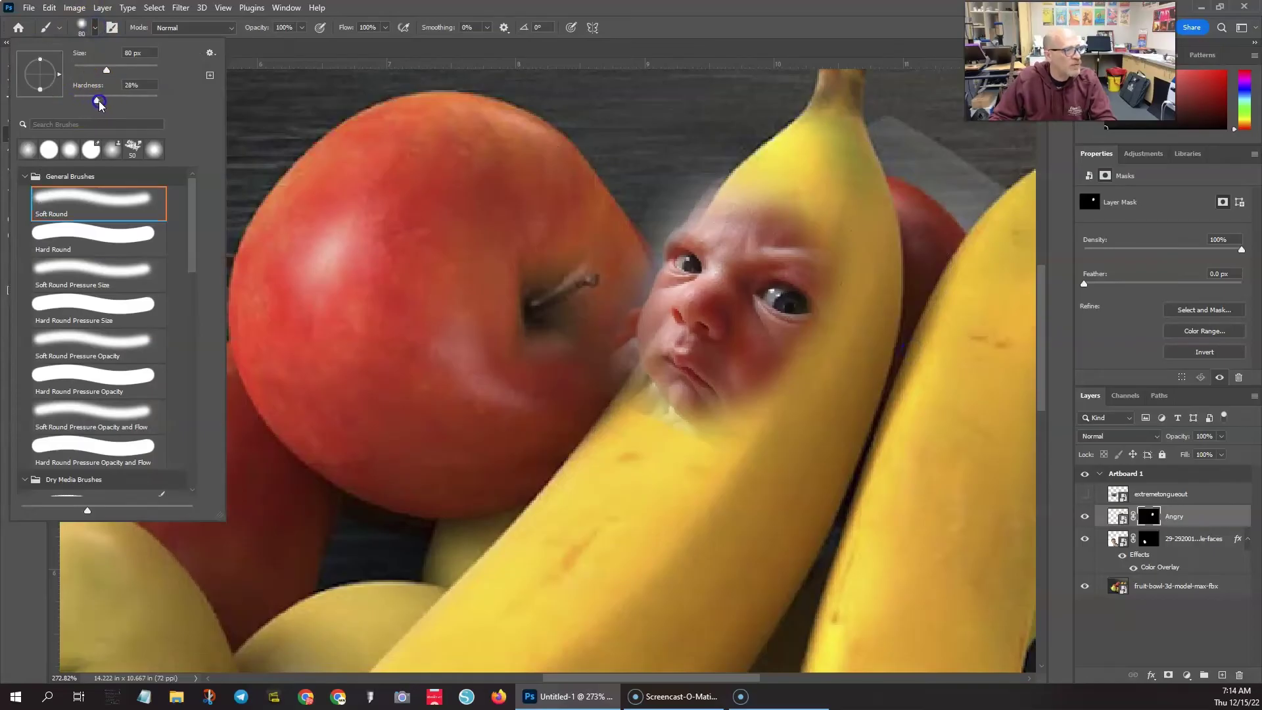
key("Return")
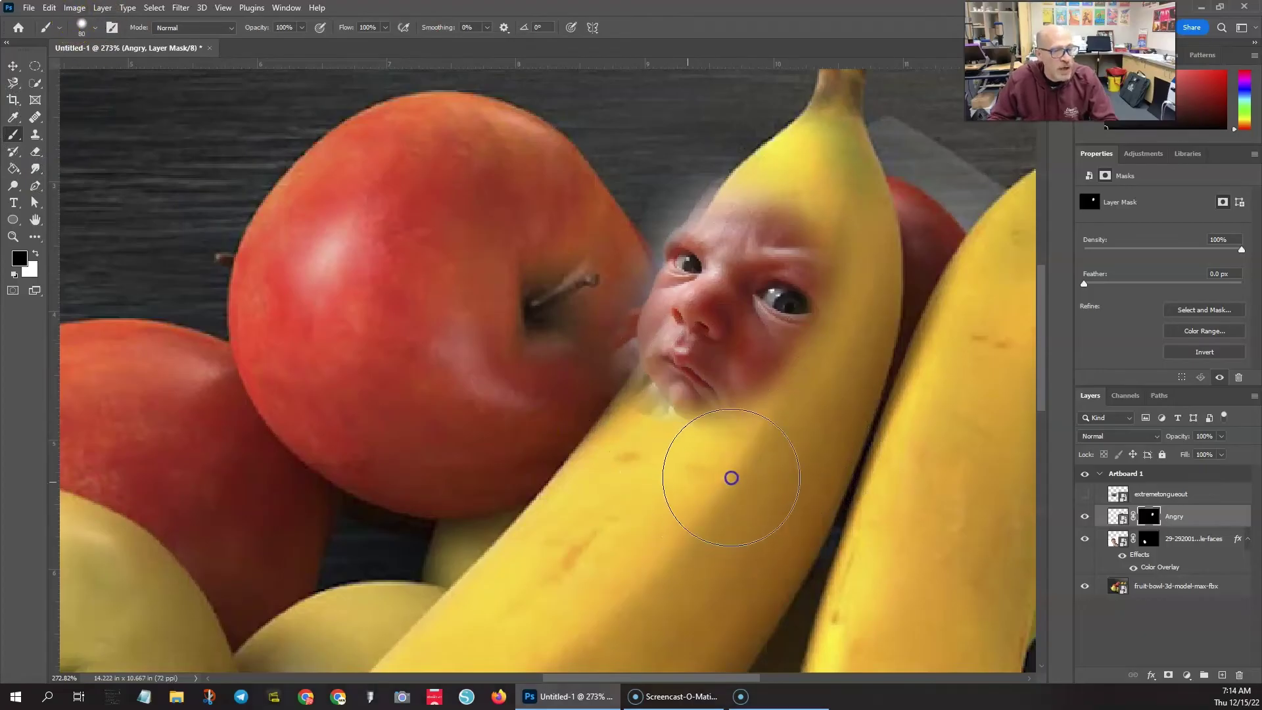
mouse_move(792, 440)
left_mouse_down()
mouse_move(852, 376)
mouse_move(879, 288)
mouse_move(881, 204)
mouse_move(881, 233)
left_mouse_up()
key("ctrl+z")
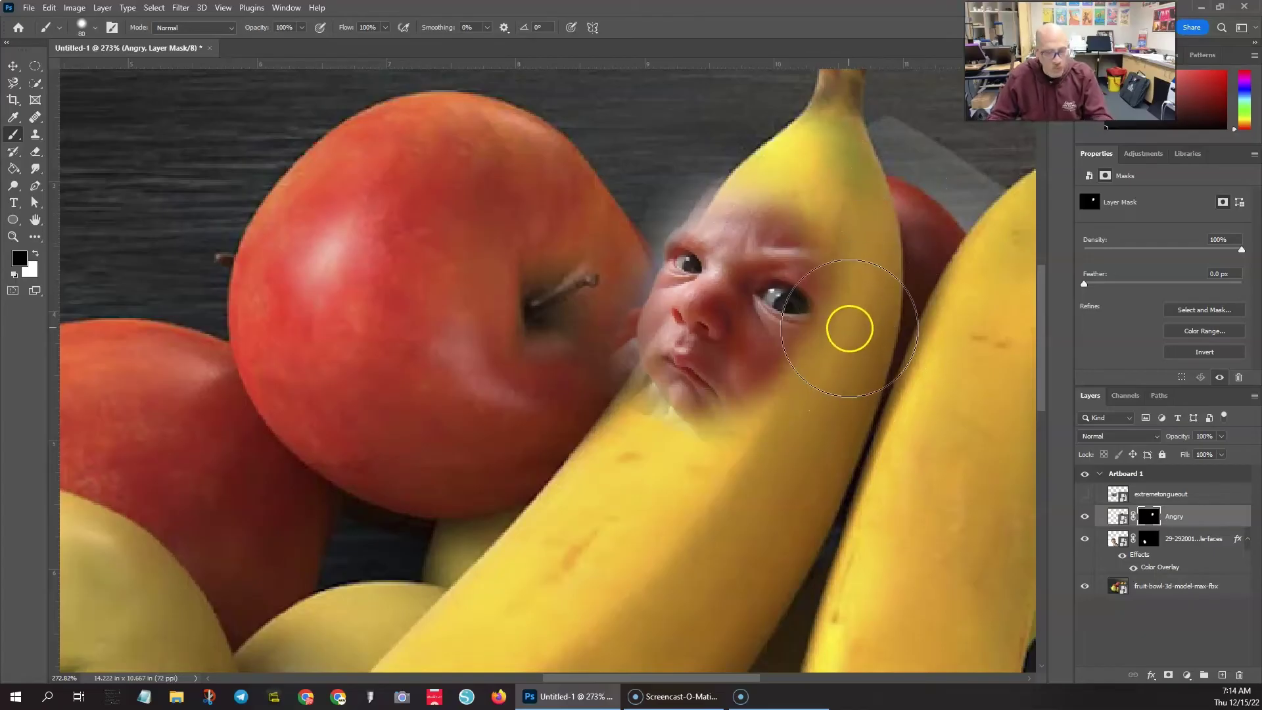
key("bracketright")
key("bracketright")
key("bracketright")
key("bracketright")
key("bracketright")
key("bracketright")
key("bracketright")
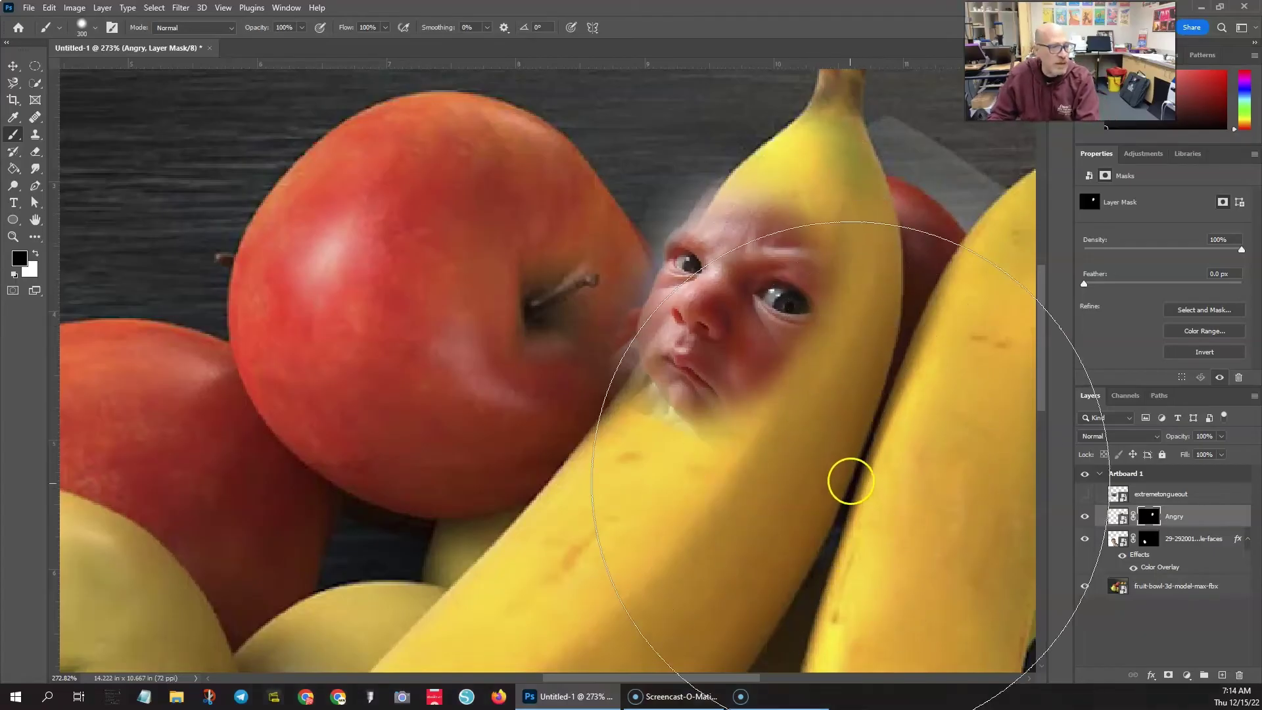
key("bracketleft")
key("bracketleft")
key("bracketleft")
key("bracketleft")
key("bracketleft")
key("bracketleft")
key("bracketleft")
key("bracketleft")
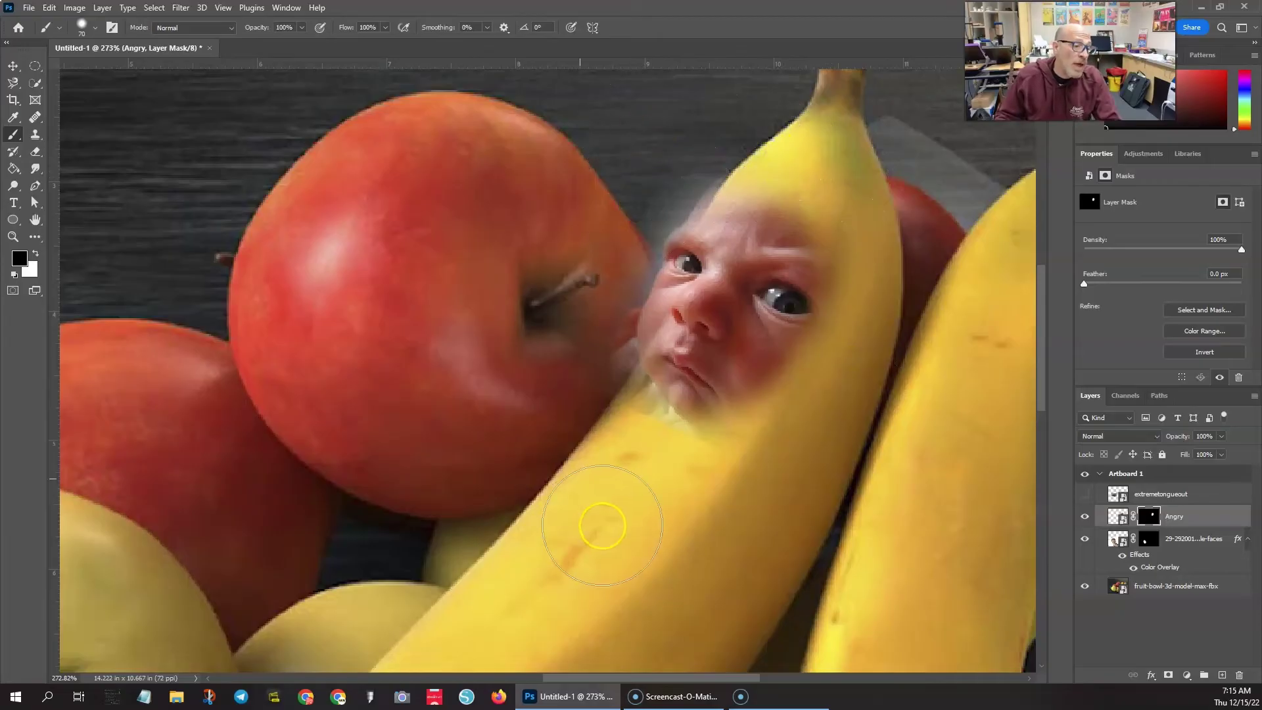
left_click_drag(628, 442, 628, 436)
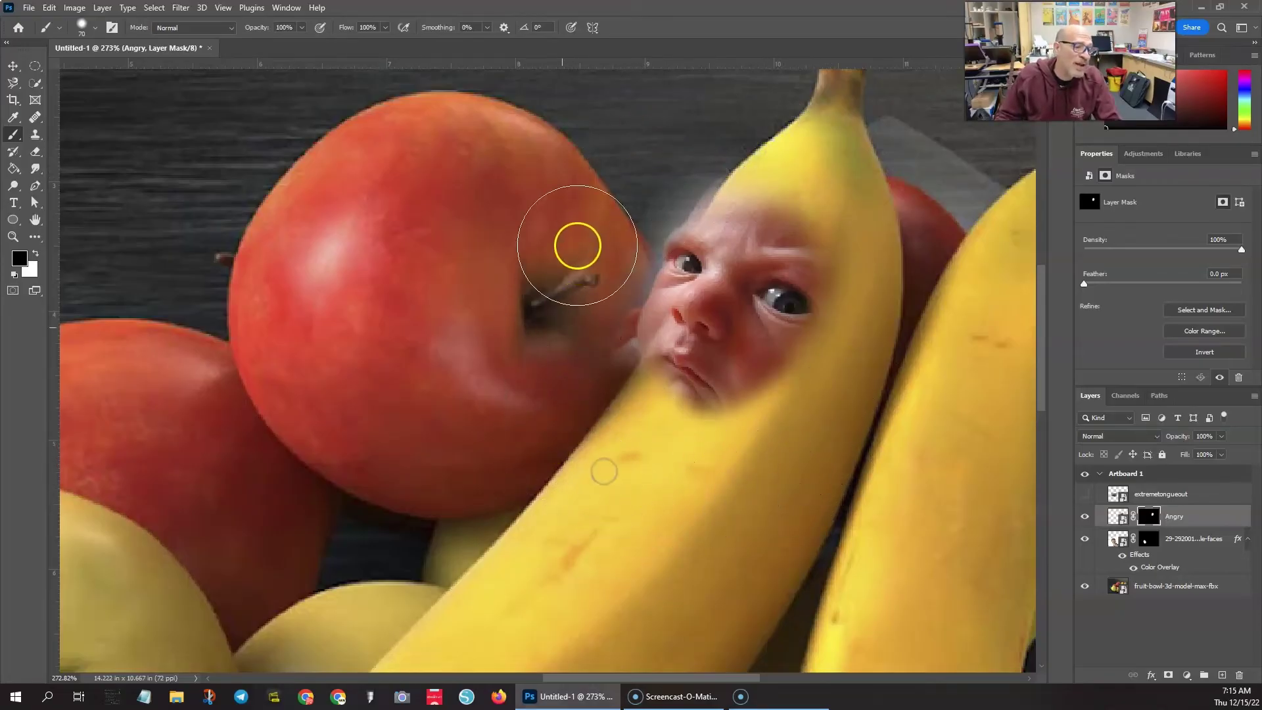
scroll(618, 297, "up", 3)
scroll(617, 309, "up", 2)
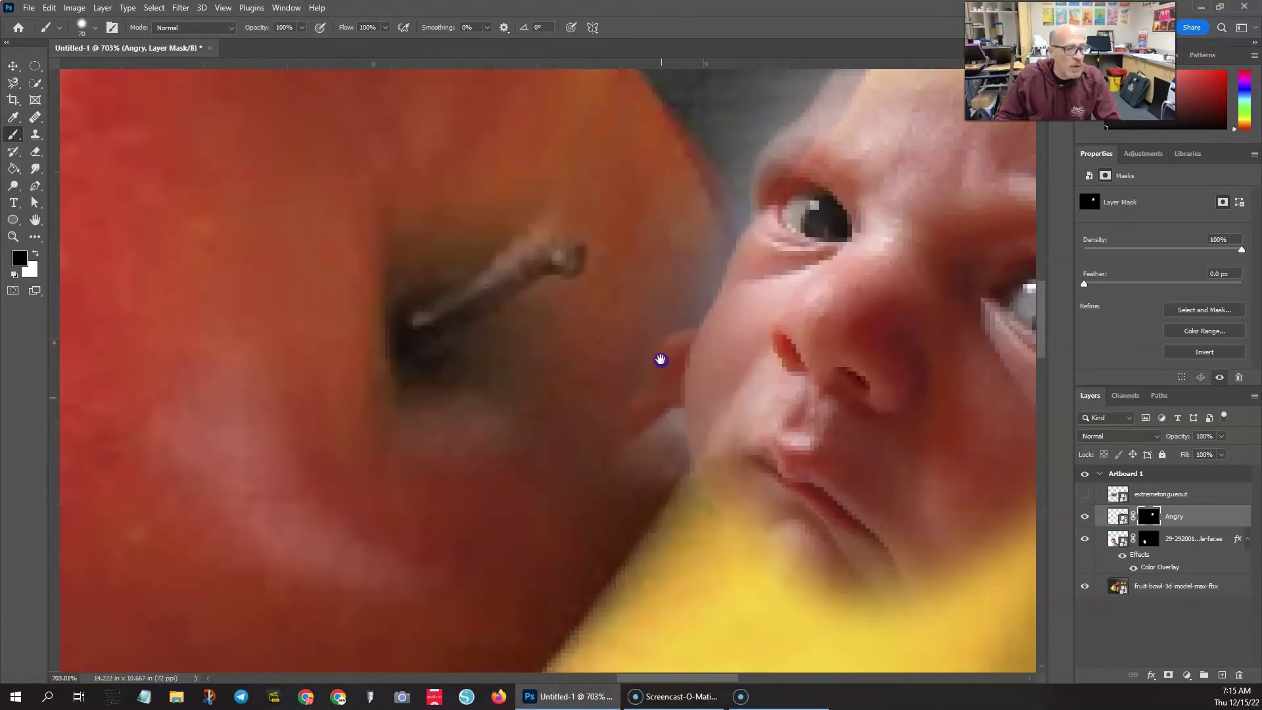
Resize the black brush and paint the apple's edge back over the baby's cheek
left_click_drag(656, 358, 661, 303)
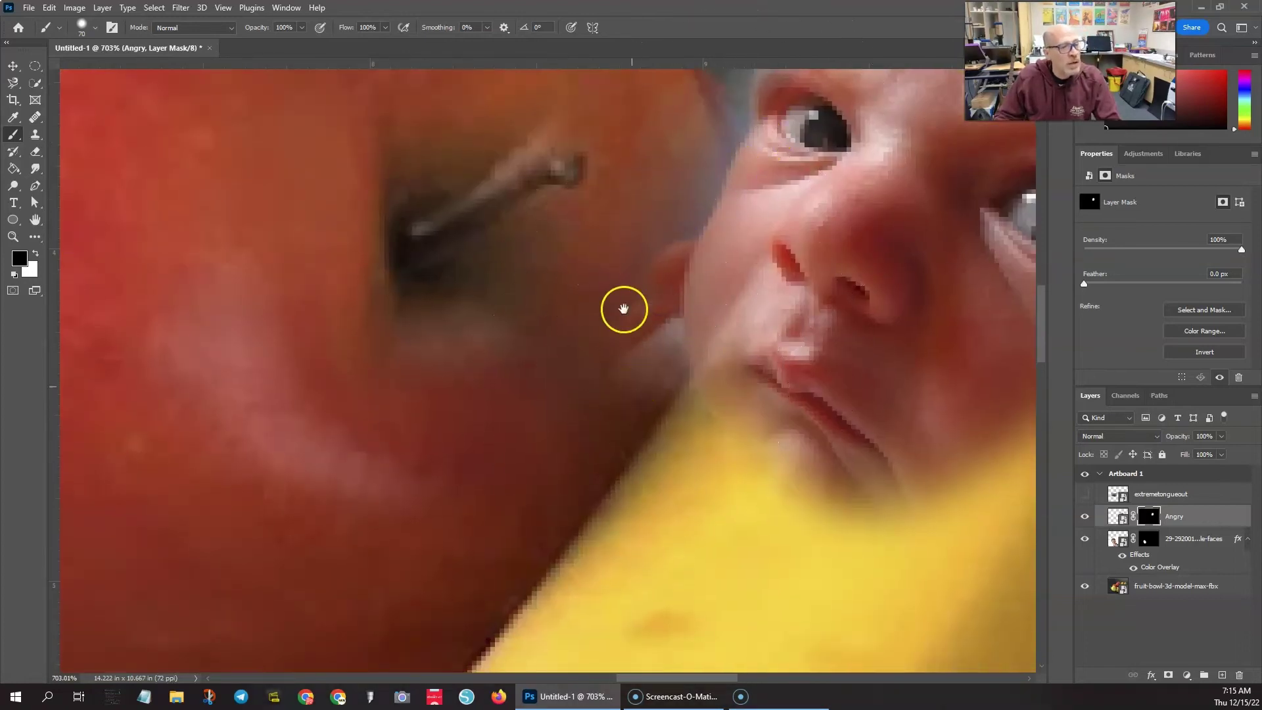
left_click_drag(677, 407, 698, 436)
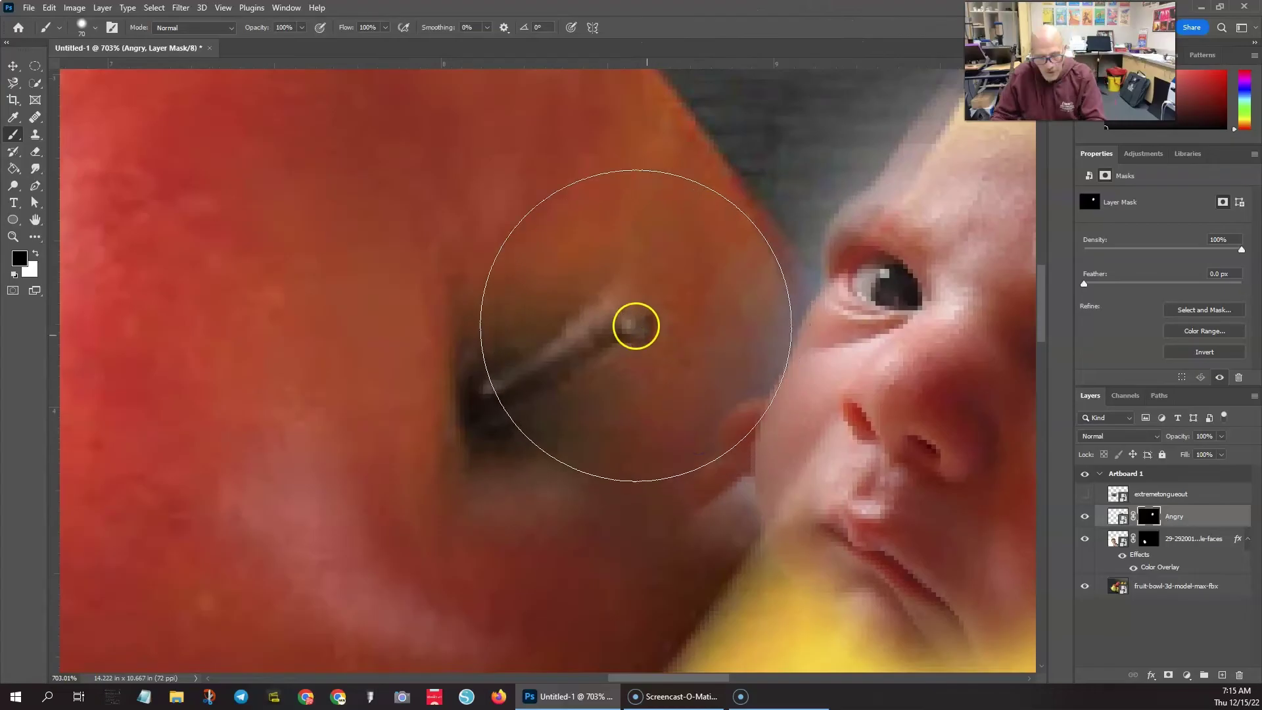
left_click(96, 29)
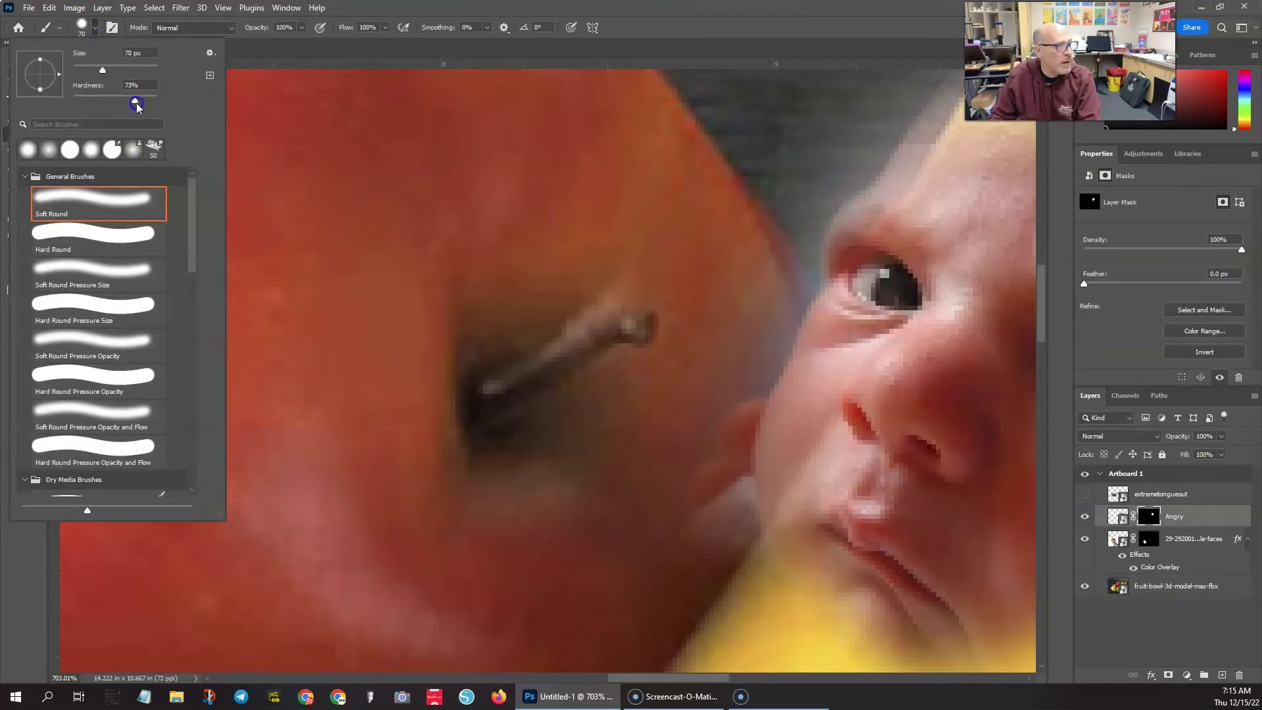
key("Return")
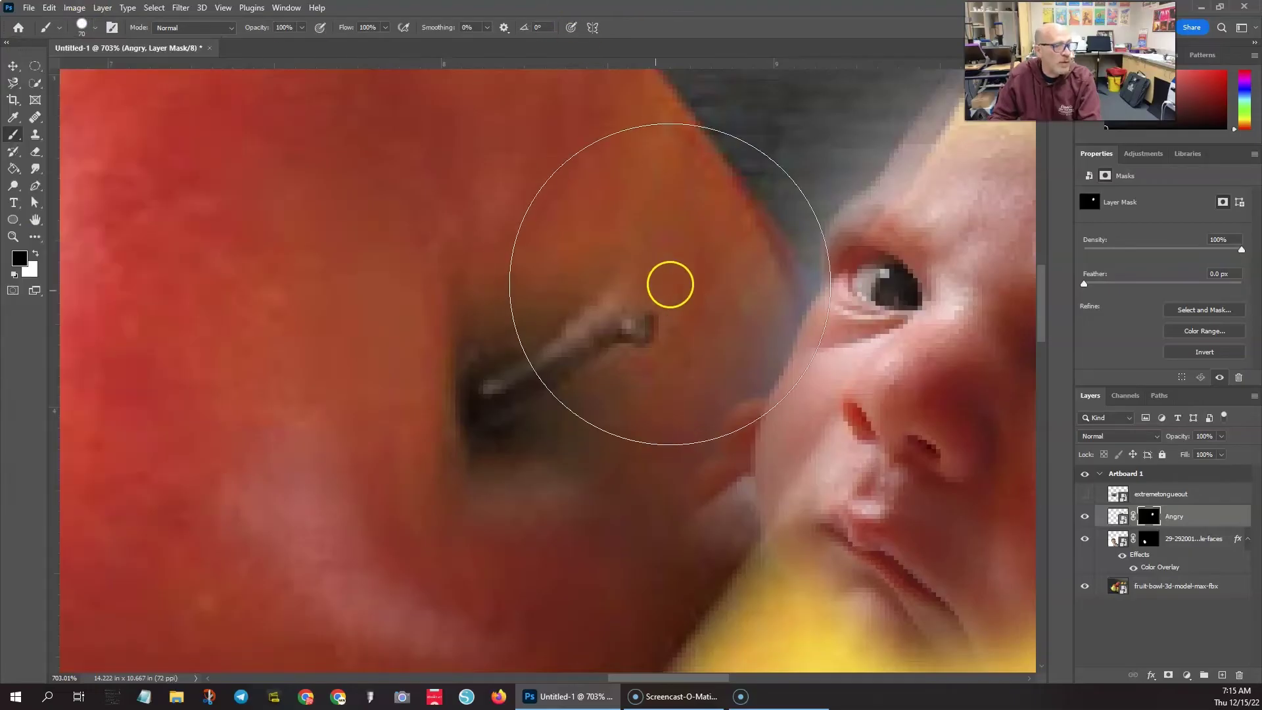
key("bracketleft")
key("bracketleft")
key("bracketleft")
key("bracketleft")
key("bracketleft")
key("bracketleft")
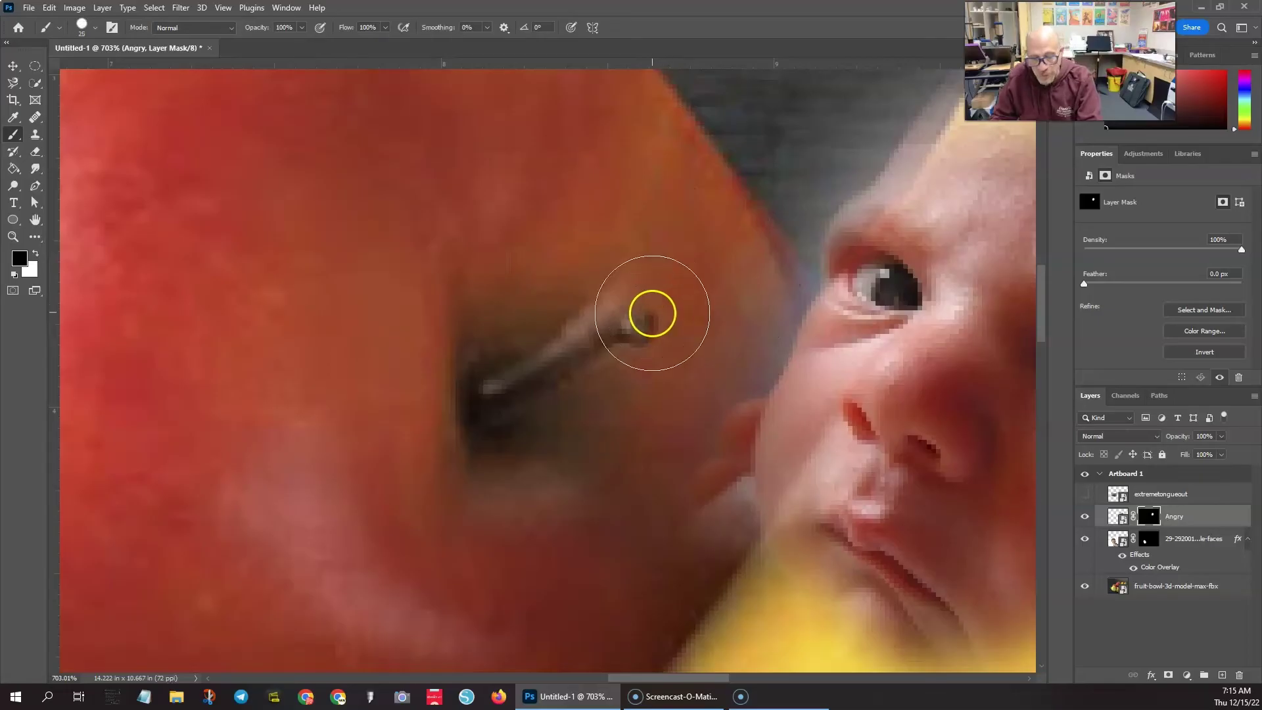
key("bracketright")
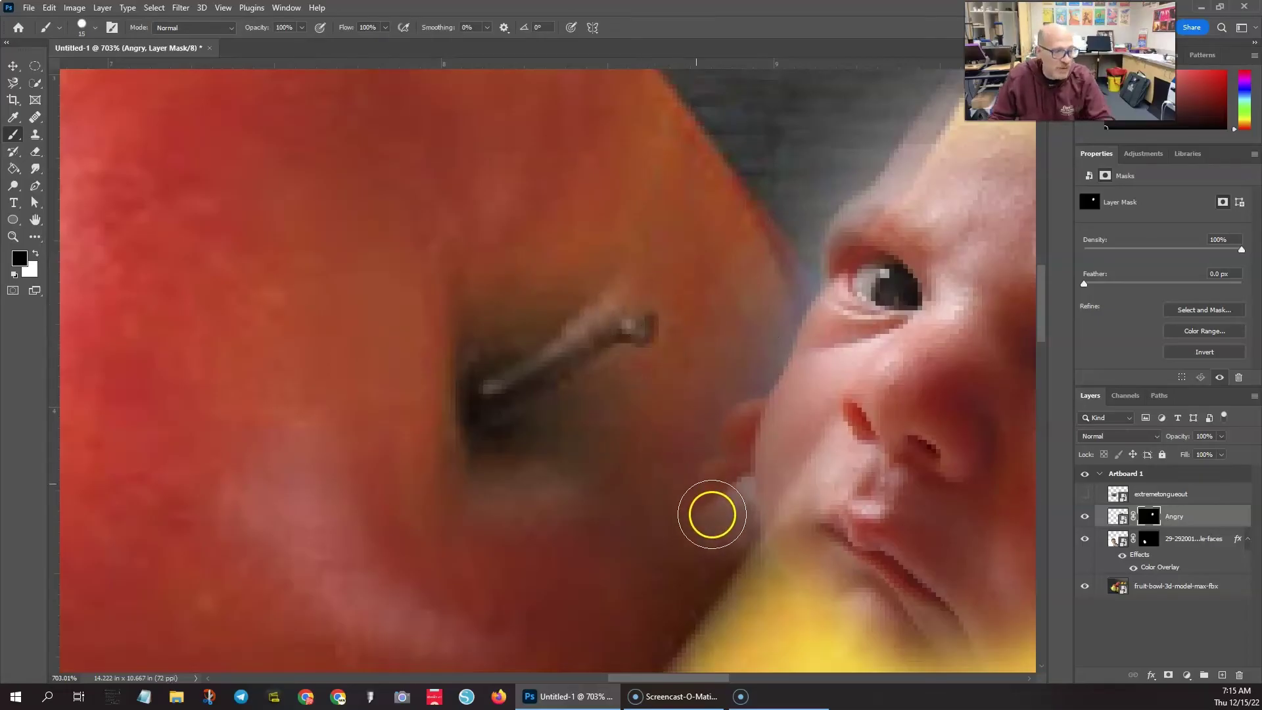
mouse_move(723, 524)
left_mouse_down()
mouse_move(737, 387)
mouse_move(766, 289)
mouse_move(789, 273)
mouse_move(783, 283)
left_mouse_up()
mouse_move(773, 326)
left_mouse_down()
mouse_move(731, 417)
mouse_move(769, 358)
mouse_move(790, 273)
mouse_move(758, 335)
left_mouse_up()
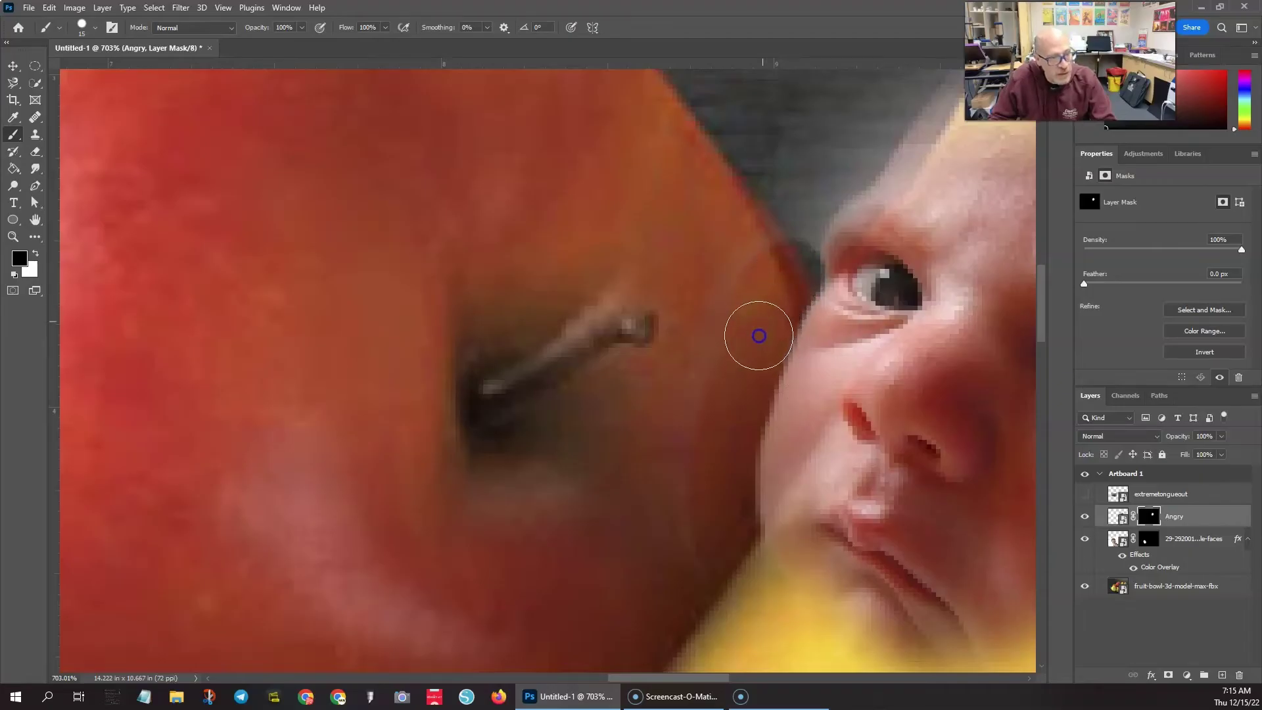
Mask out the grey halo along the apple's edge and the glow over the dark background
left_click_drag(735, 386, 741, 318)
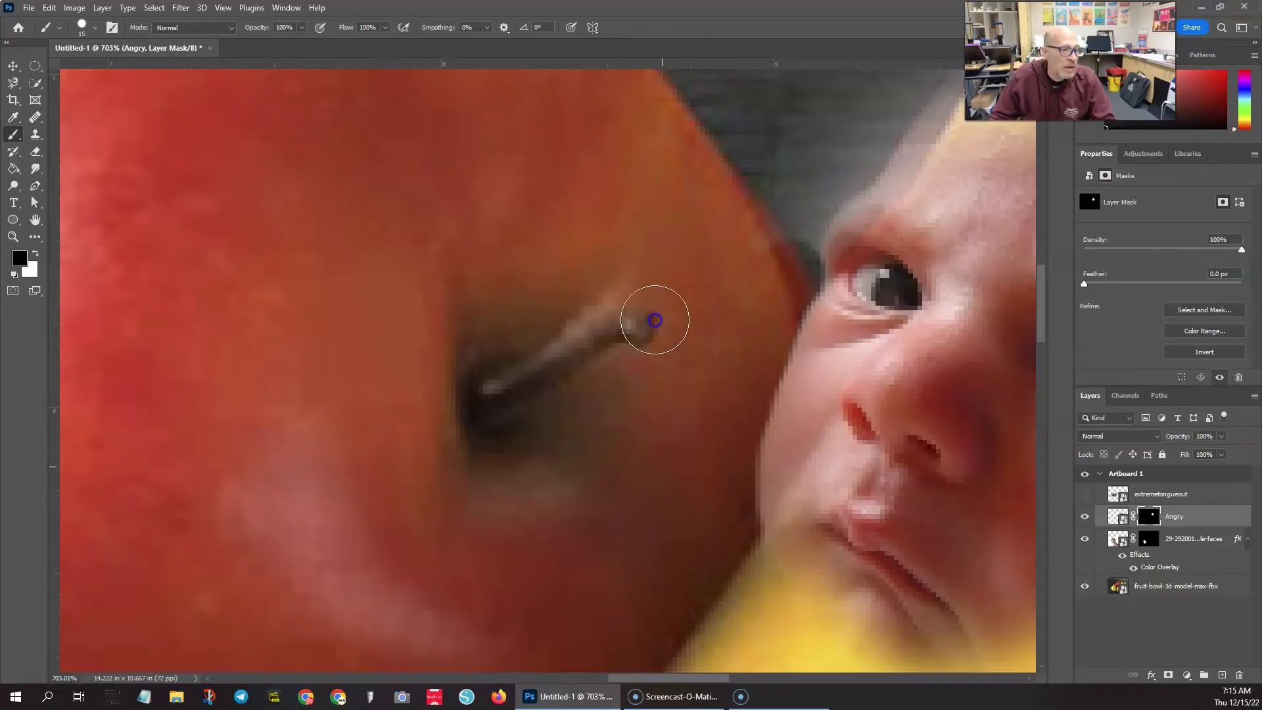
mouse_move(647, 539)
left_mouse_down()
mouse_move(629, 424)
mouse_move(604, 490)
mouse_move(578, 469)
mouse_move(522, 487)
left_mouse_up()
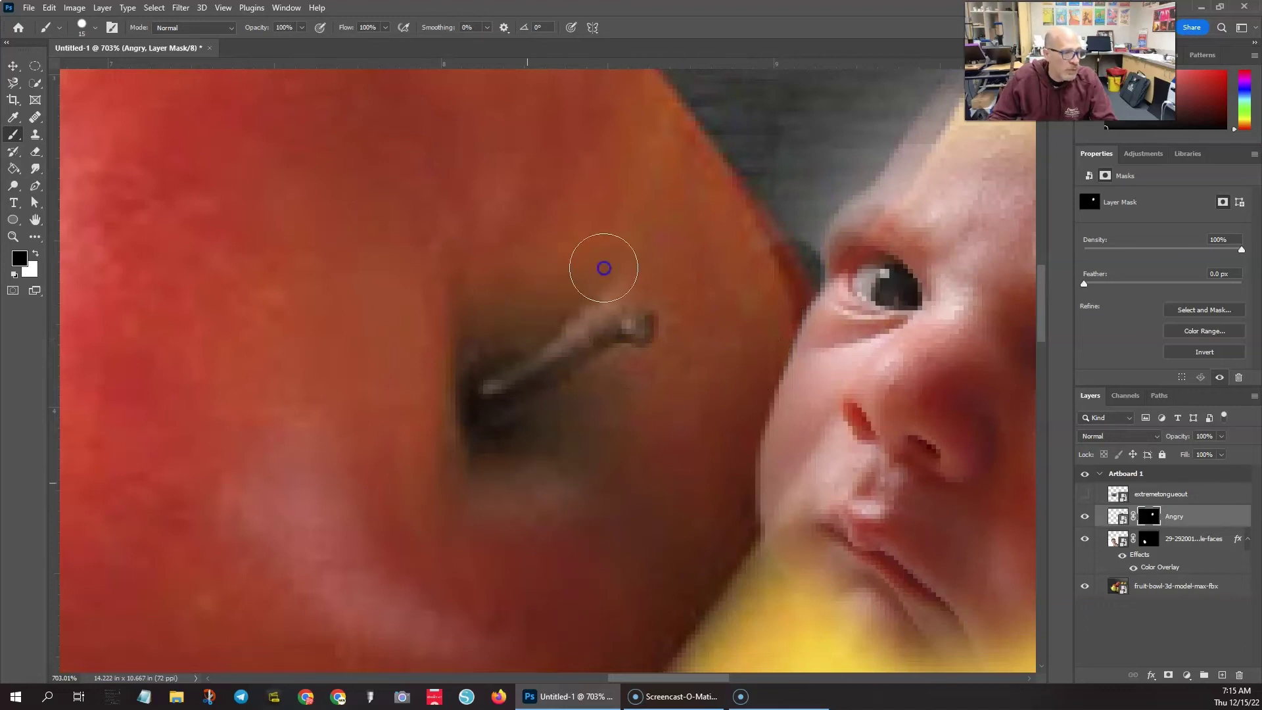
mouse_move(723, 332)
left_mouse_down()
mouse_move(743, 337)
mouse_move(709, 429)
mouse_move(713, 465)
mouse_move(713, 440)
left_mouse_up()
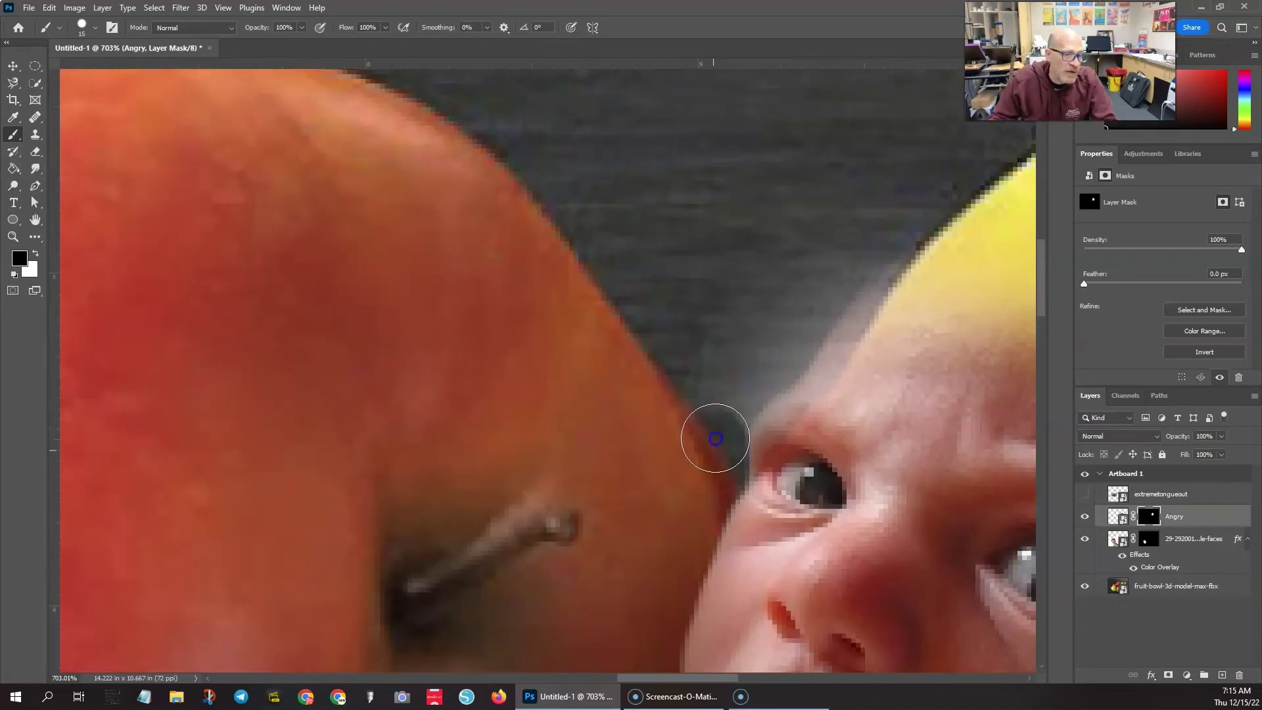
mouse_move(728, 398)
left_mouse_down()
mouse_move(783, 353)
mouse_move(801, 317)
left_mouse_up()
mouse_move(846, 248)
left_mouse_down()
mouse_move(855, 258)
mouse_move(891, 226)
left_mouse_up()
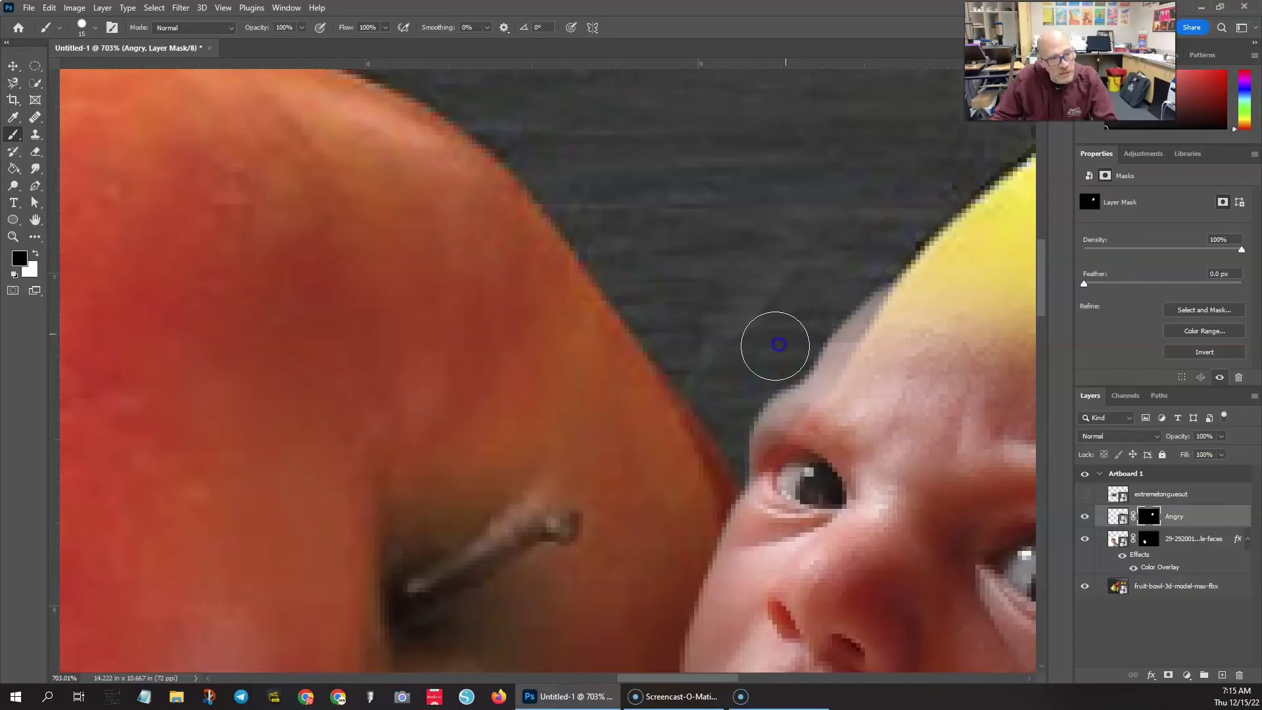
mouse_move(671, 428)
left_mouse_down()
mouse_move(725, 209)
mouse_move(673, 286)
mouse_move(697, 358)
mouse_move(898, 423)
left_mouse_up()
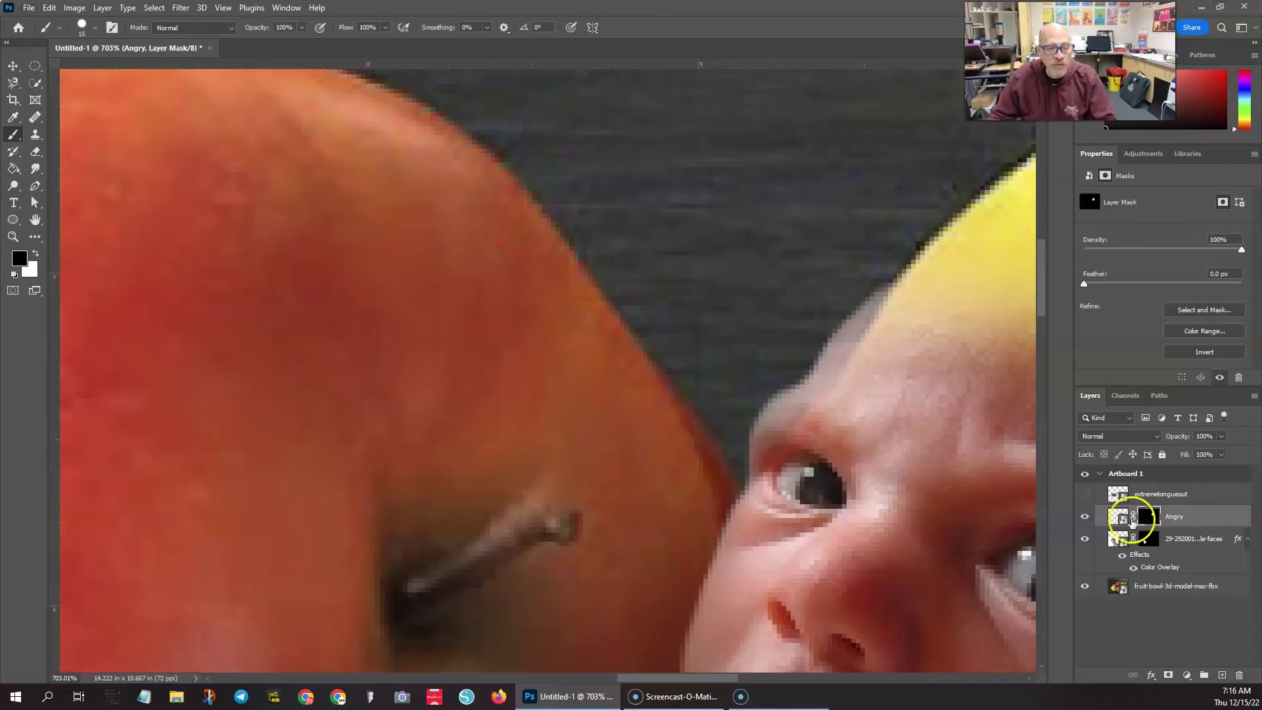
left_click(1152, 520, "alt")
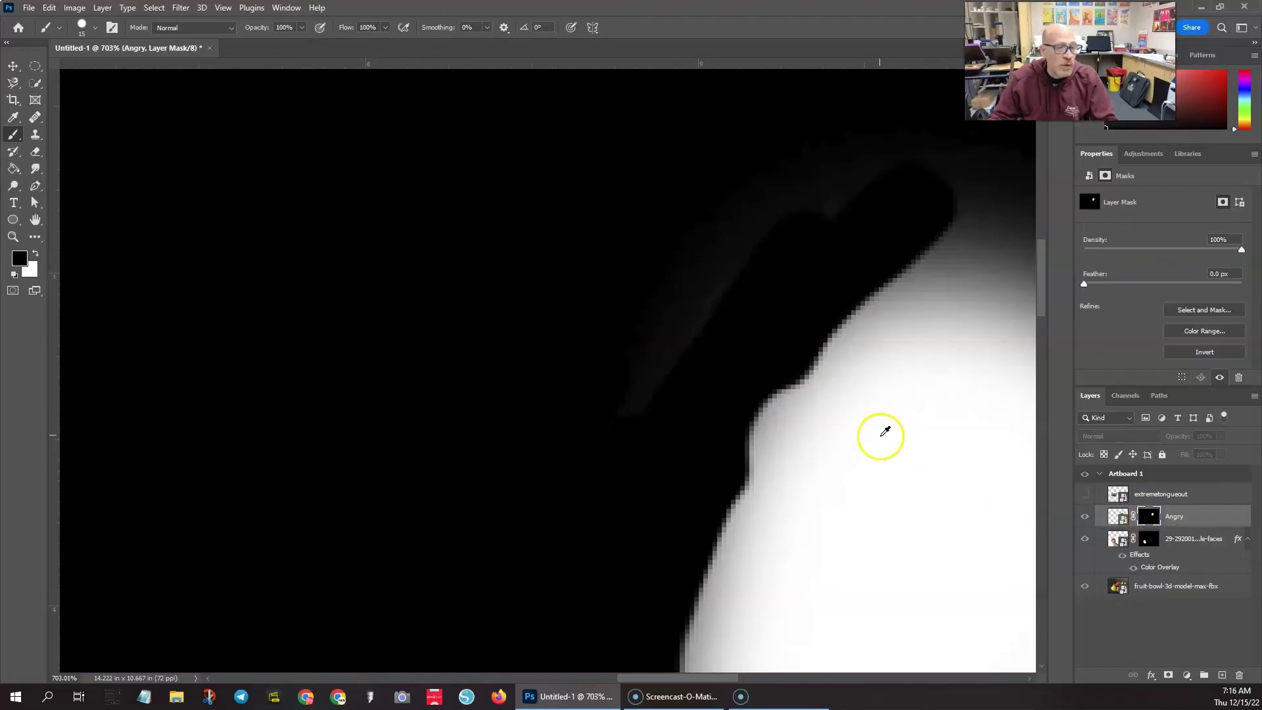
scroll(884, 431, "down", 8)
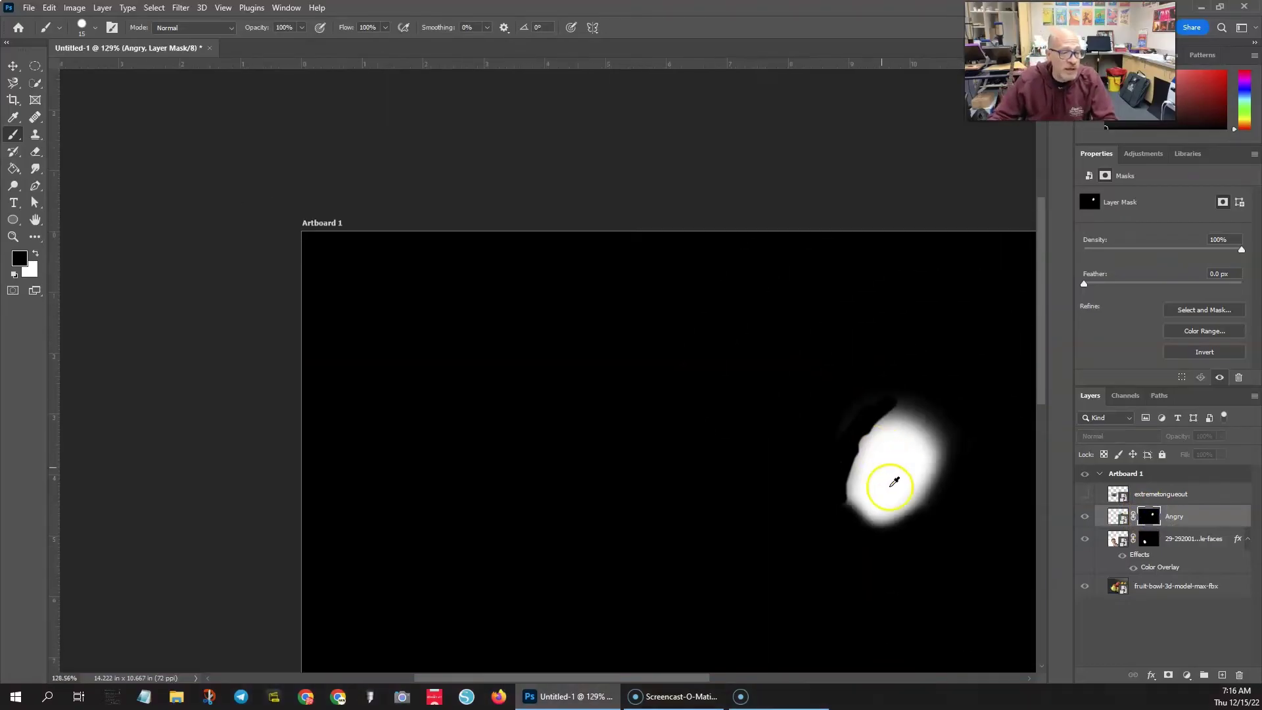
left_click_drag(896, 476, 787, 398)
left_click_drag(846, 425, 879, 443)
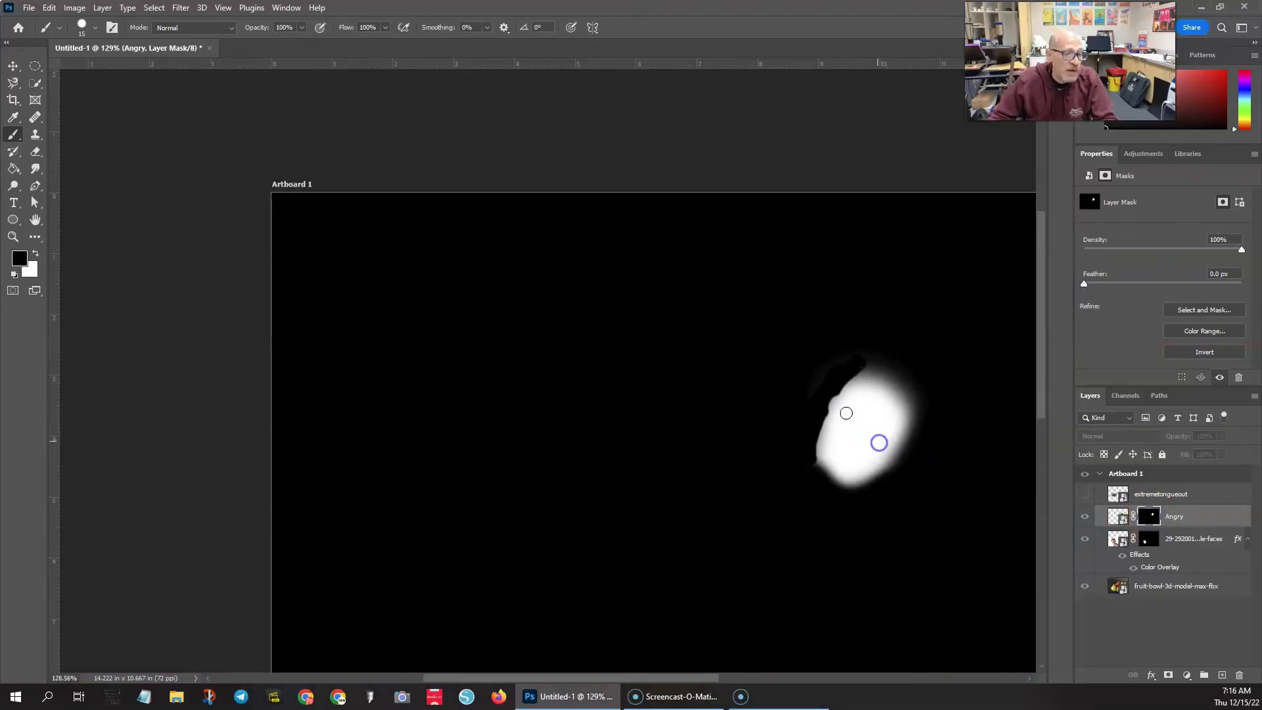
scroll(822, 391, "up", 8)
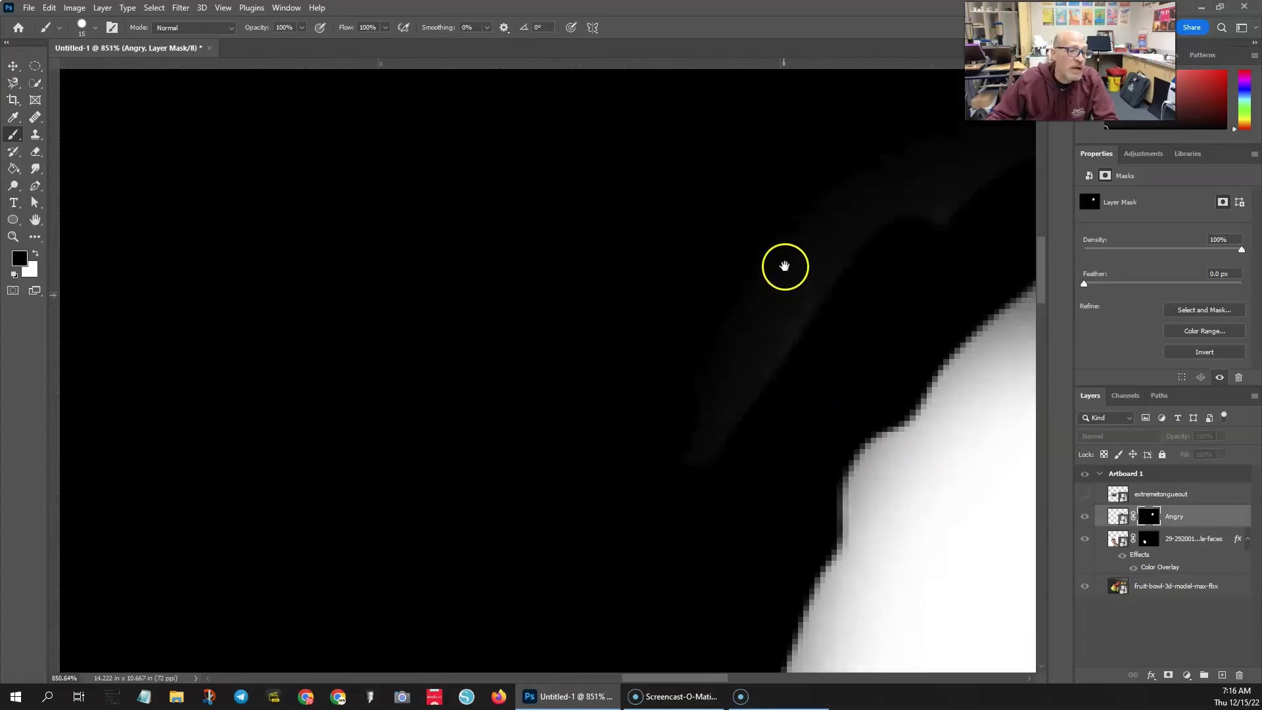
left_click_drag(784, 265, 709, 329)
mouse_move(645, 368)
left_mouse_down()
mouse_move(594, 583)
mouse_move(698, 409)
mouse_move(870, 262)
mouse_move(974, 217)
mouse_move(724, 290)
mouse_move(800, 381)
left_mouse_up()
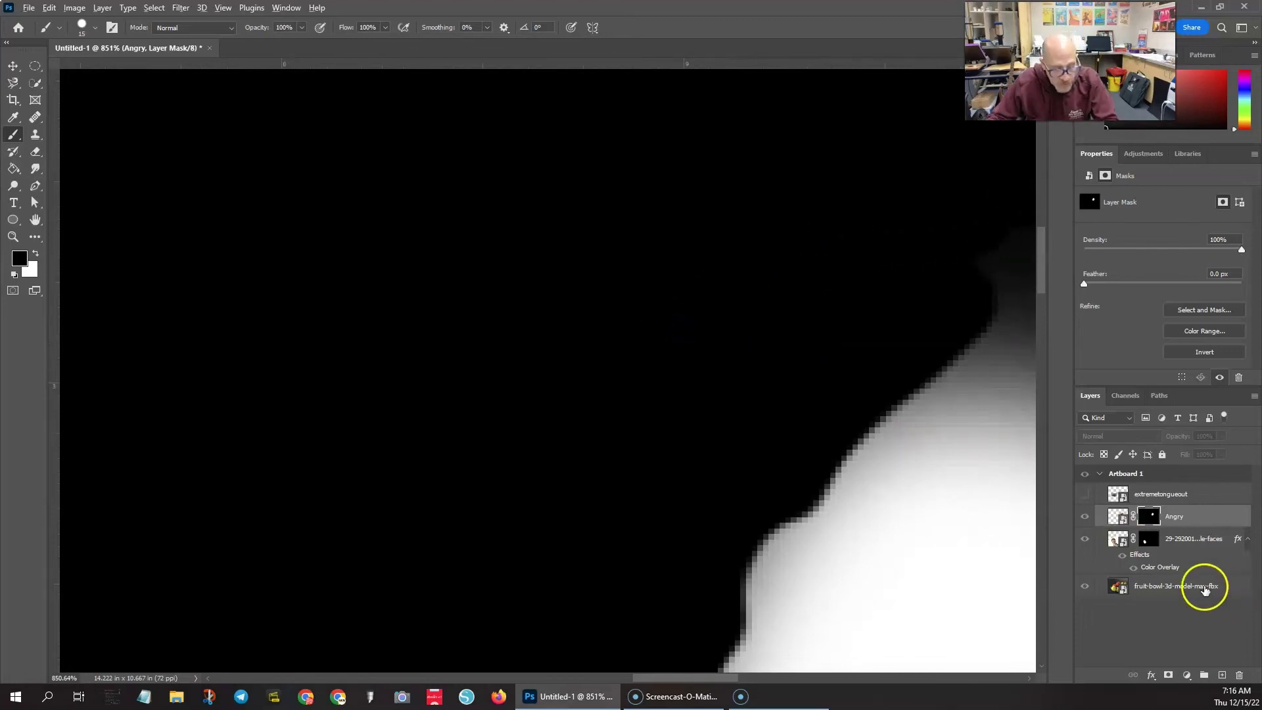
left_click(1148, 519, "alt")
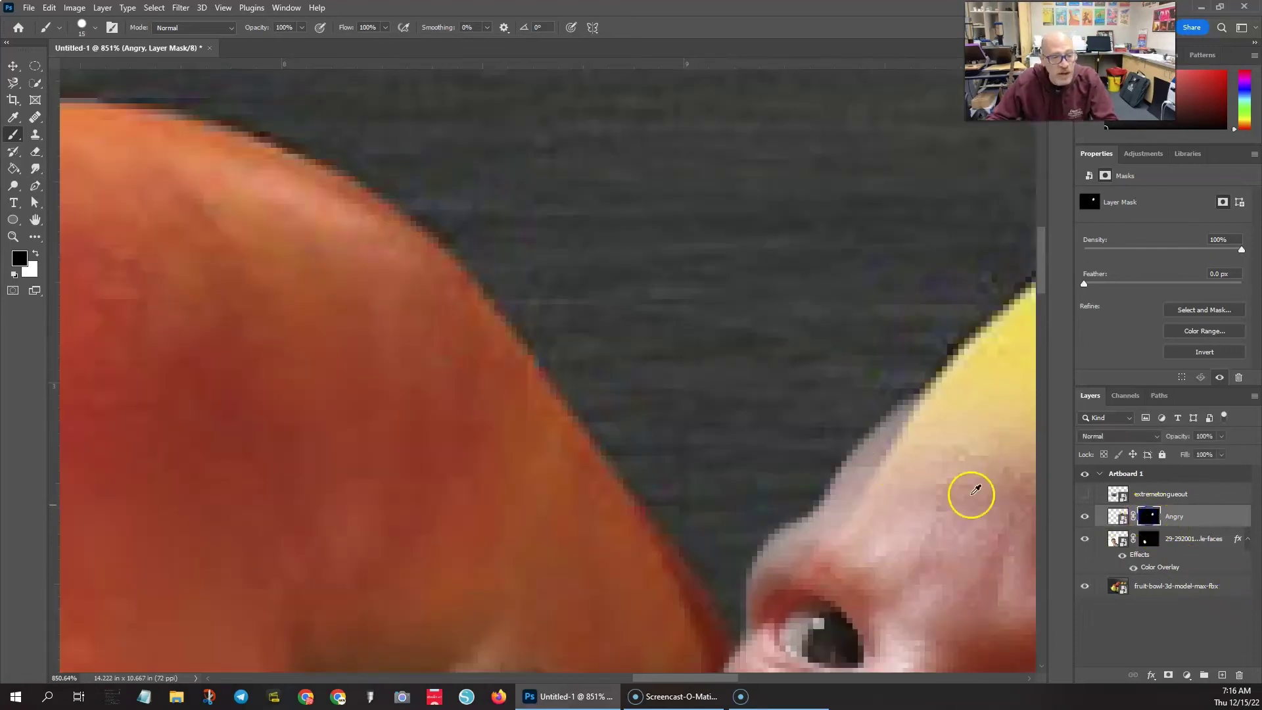
scroll(887, 451, "down", 3)
left_click_drag(730, 311, 729, 296)
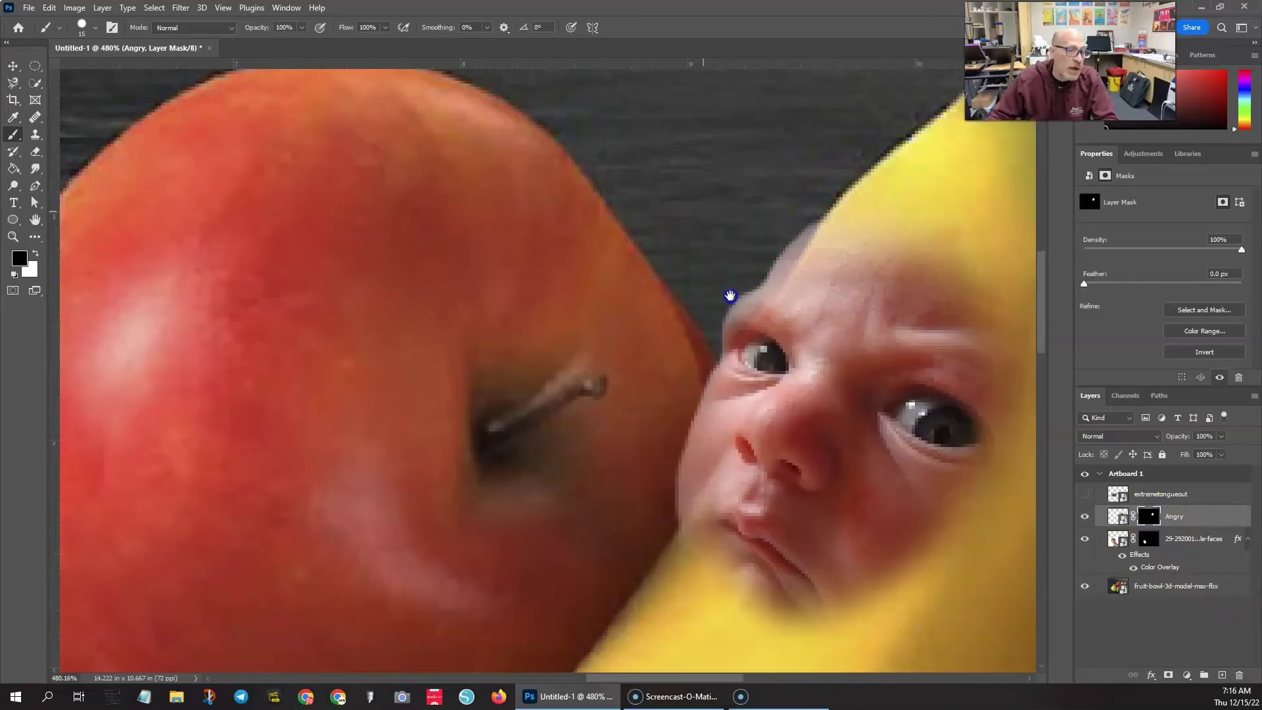
scroll(707, 503, "up", 3)
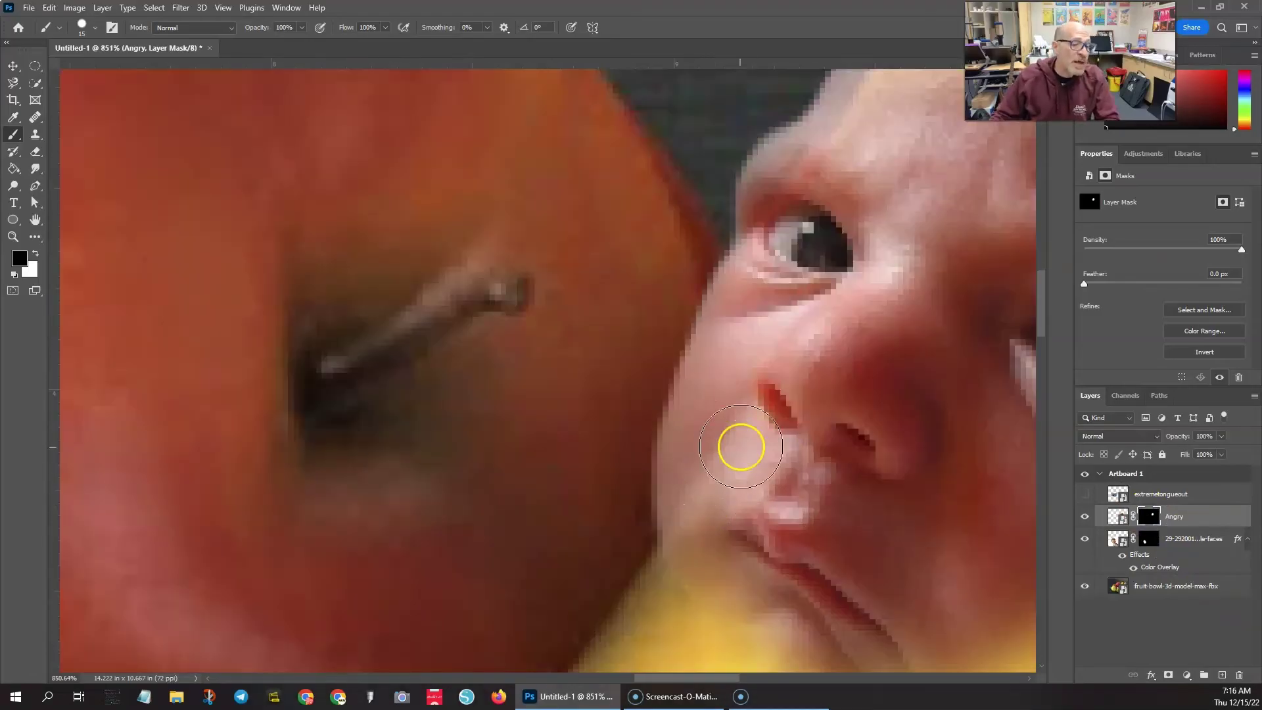
scroll(740, 447, "down", 3)
scroll(727, 499, "down", 2)
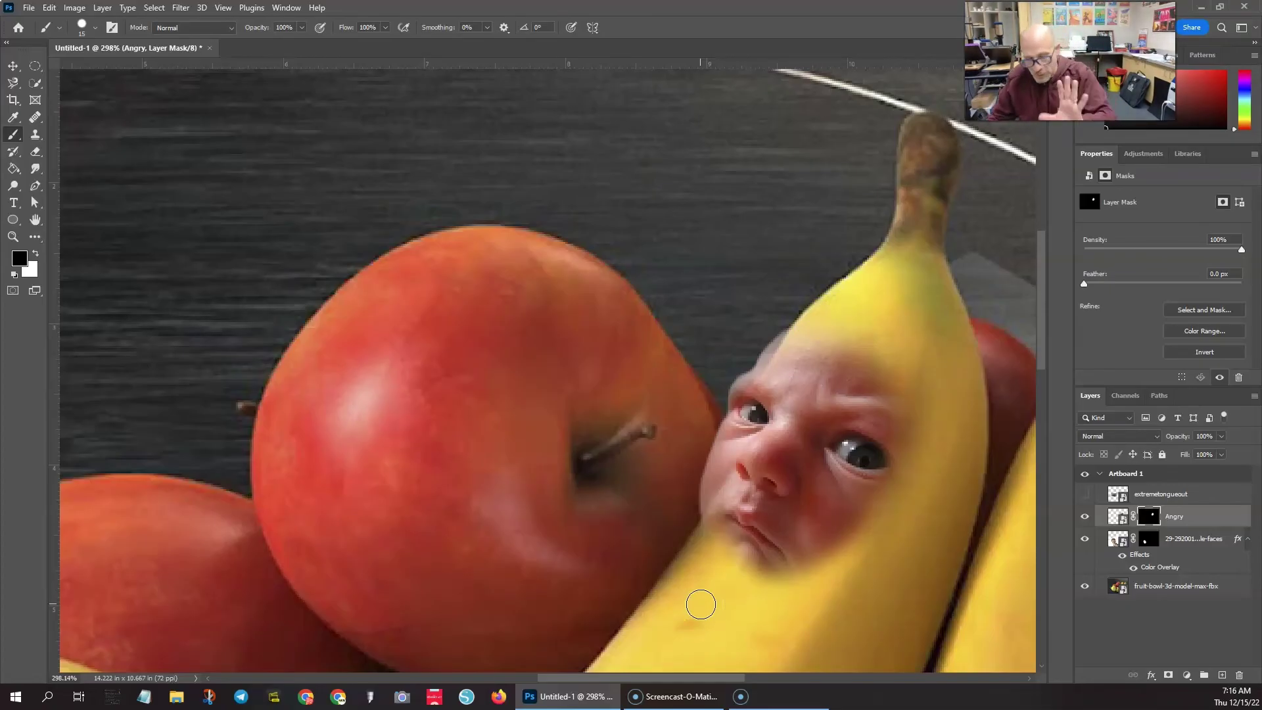
scroll(701, 518, "up", 5)
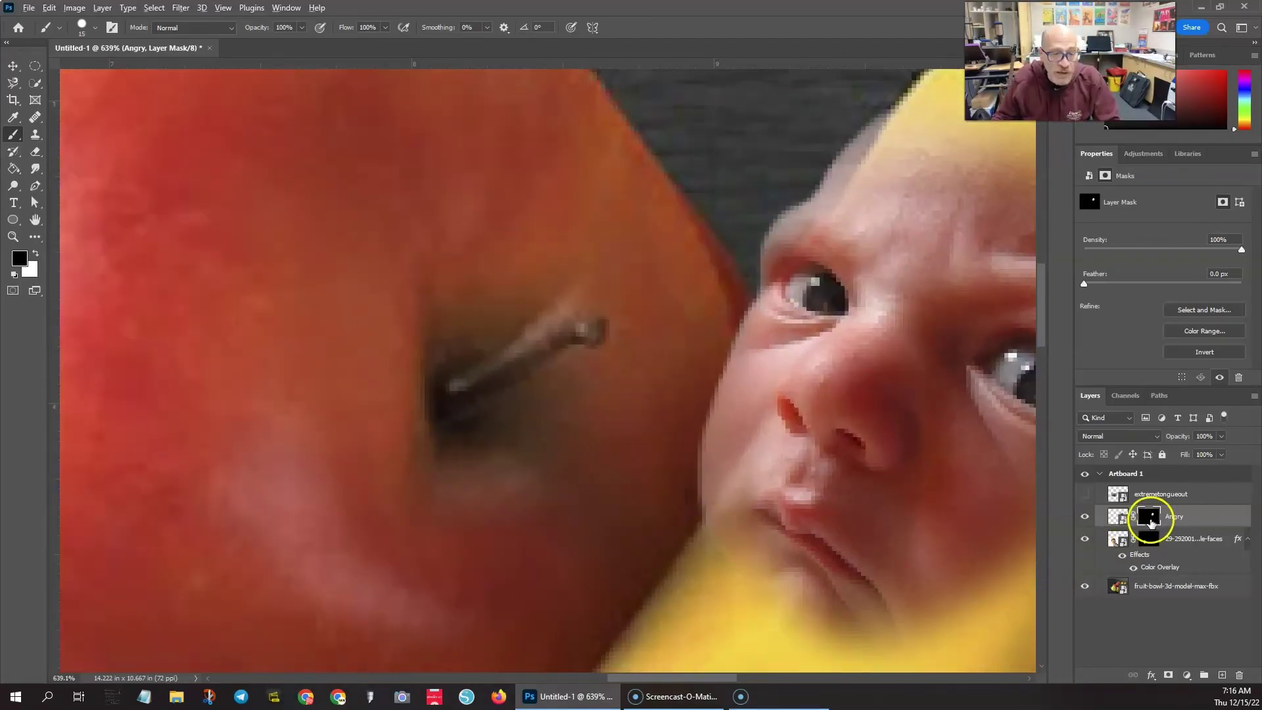
Show the Angry mask on its own and make the brush fully hard-edged
left_click(1152, 519, "alt")
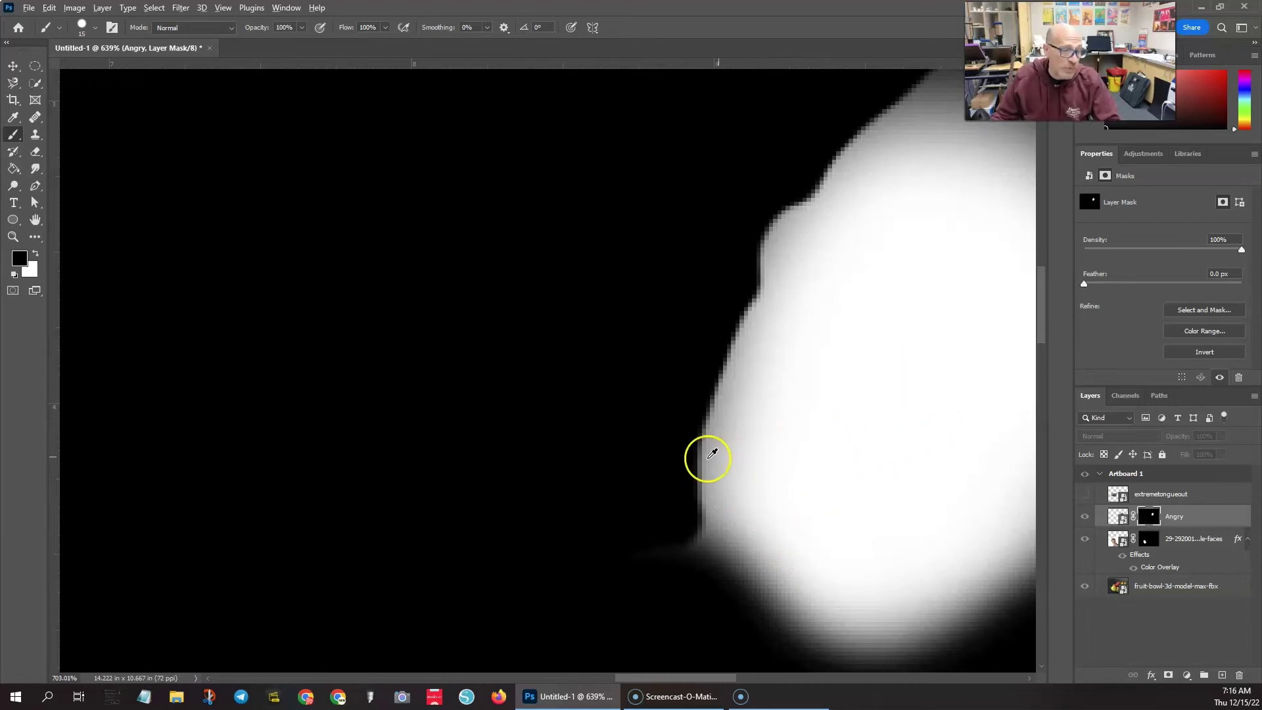
scroll(710, 452, "up", 2)
left_click_drag(653, 372, 502, 357)
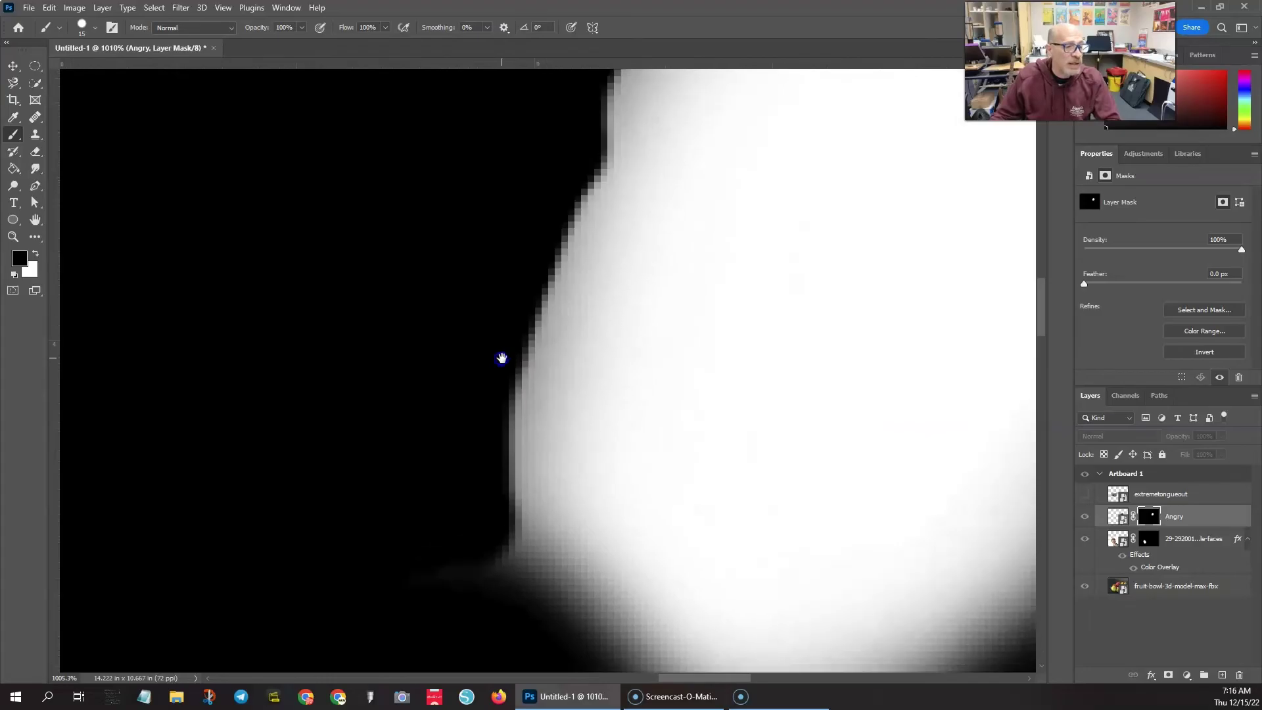
left_click(96, 28)
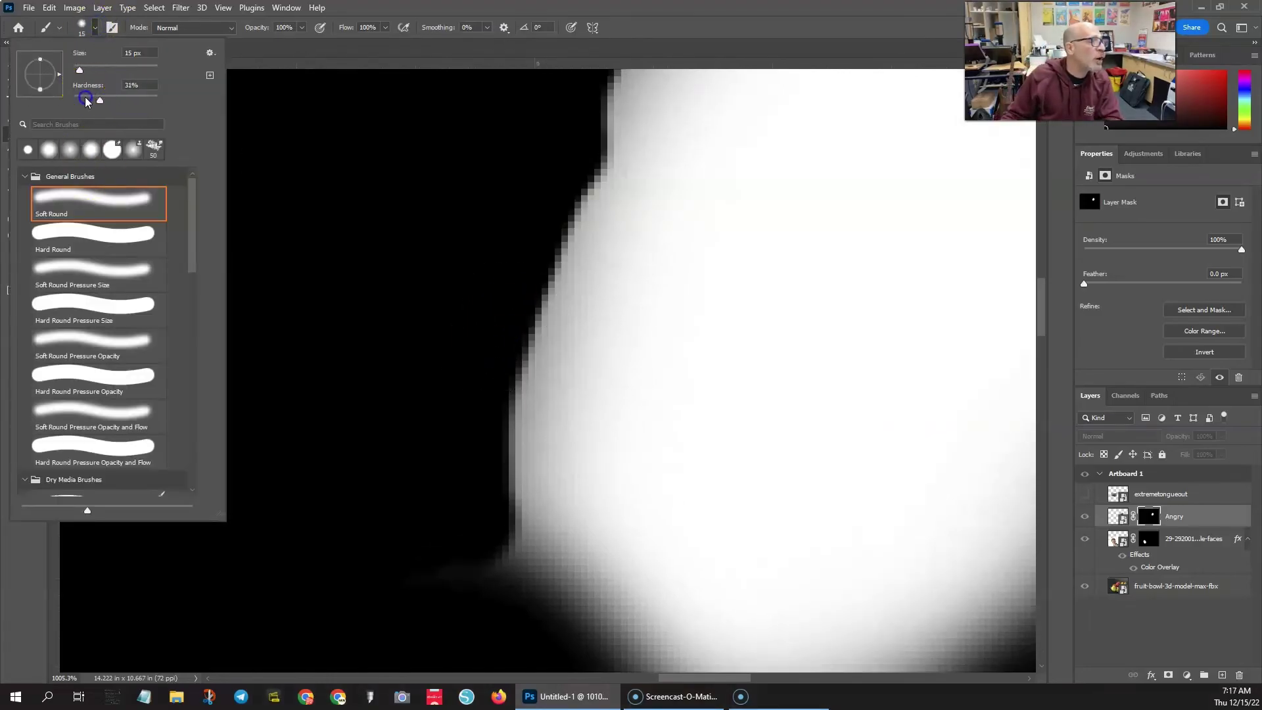
left_click_drag(52, 100, 183, 105)
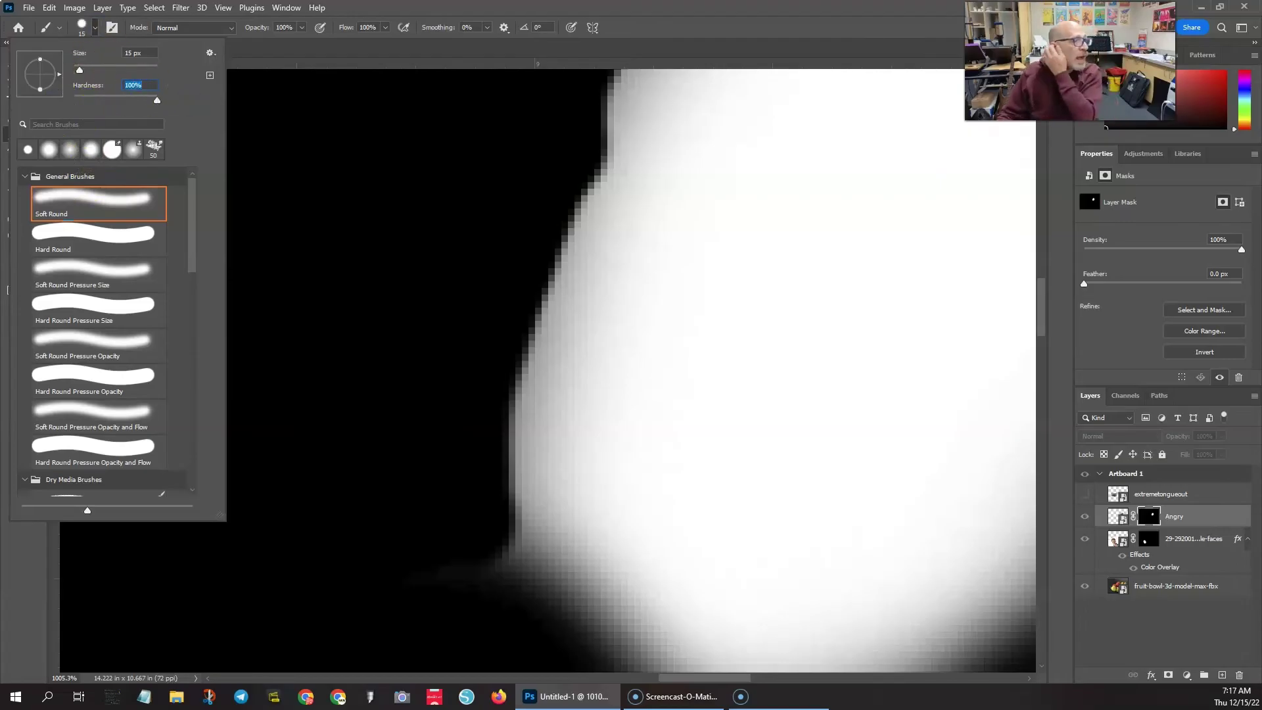
key("Return")
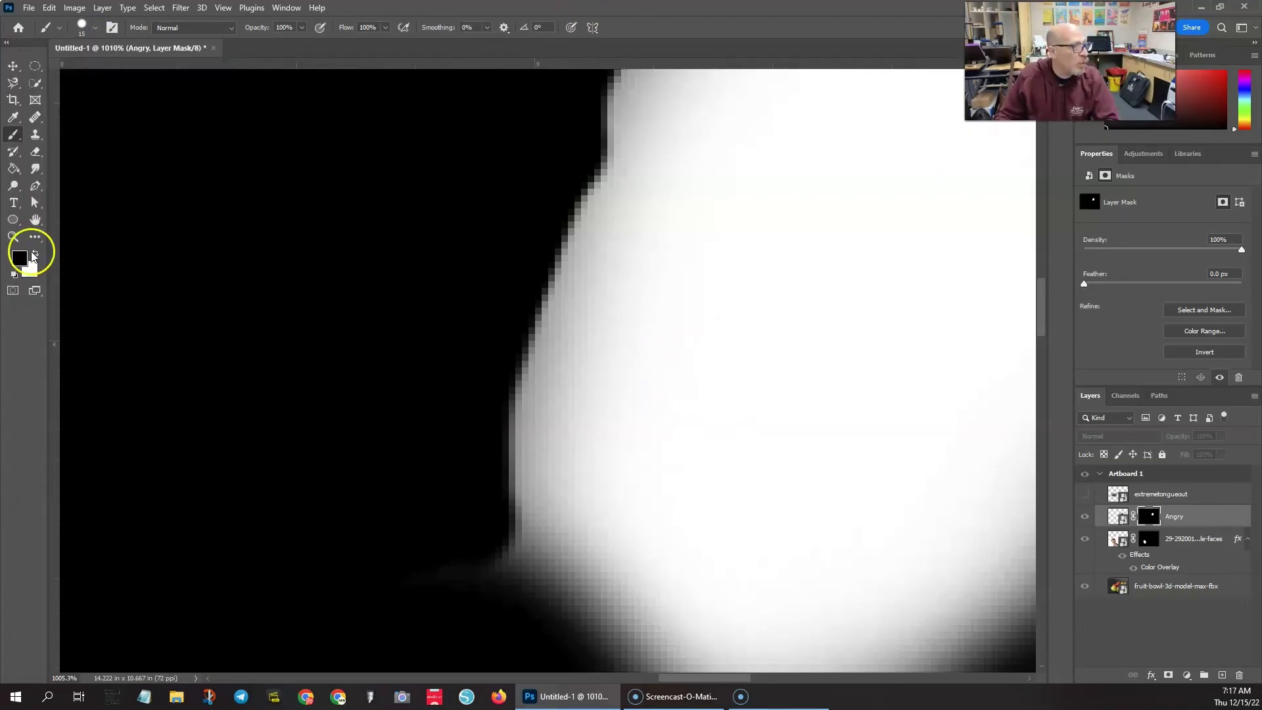
Paint the grey upper mask edge solid white, extending the visible face area downward
left_click_drag(671, 212, 636, 211)
key("ctrl+z")
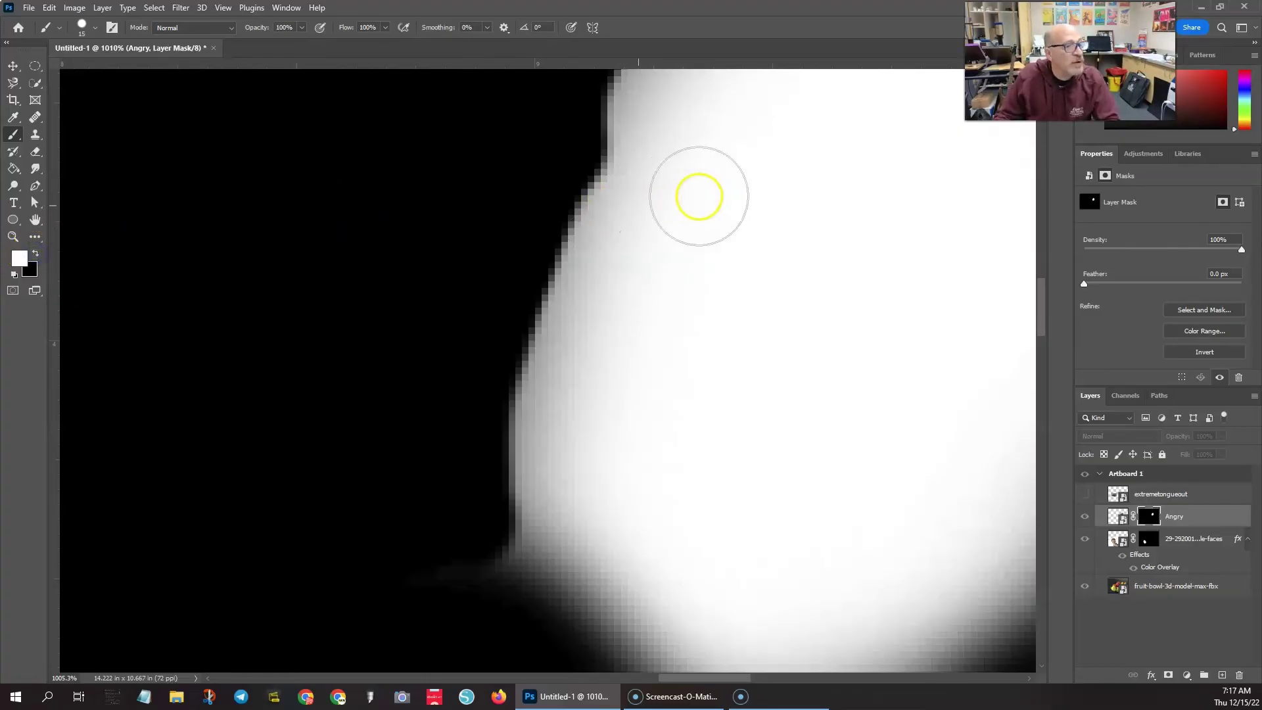
left_click(631, 215)
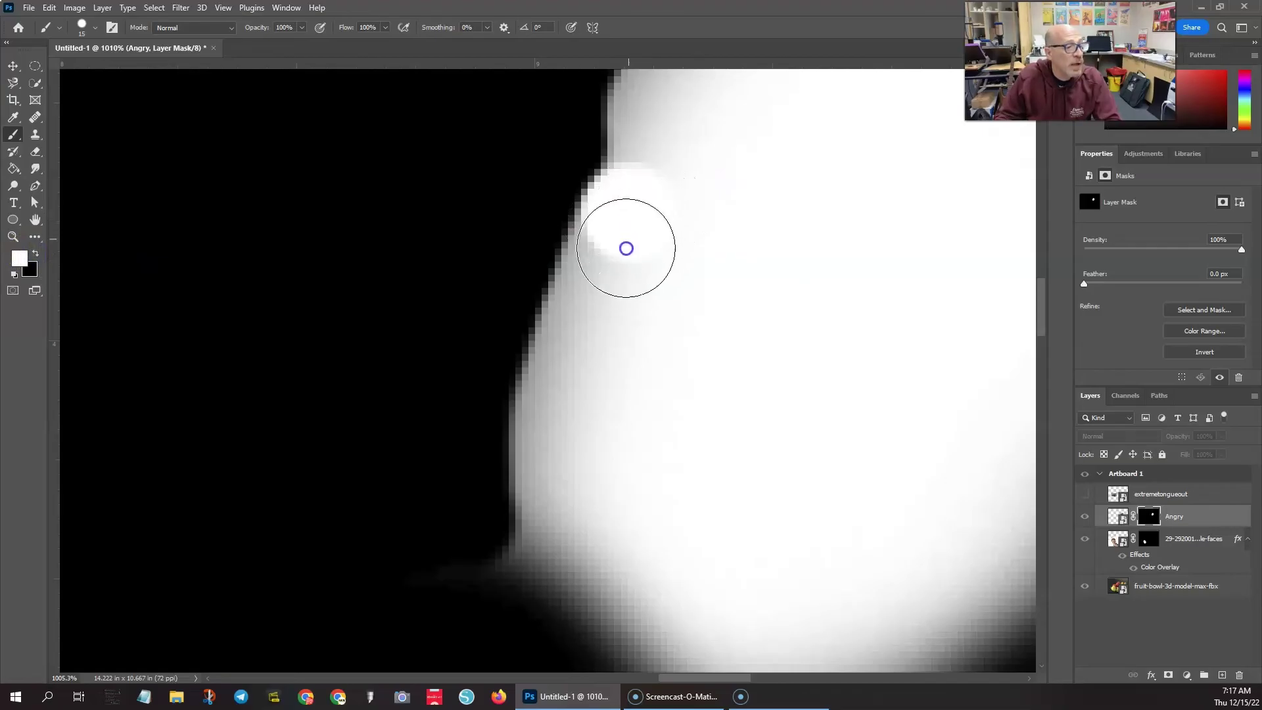
left_click(625, 248)
key("ctrl+z")
key("ctrl+z")
left_click(647, 217)
mouse_move(647, 217)
left_mouse_down()
mouse_move(583, 395)
mouse_move(599, 530)
mouse_move(563, 479)
mouse_move(560, 448)
mouse_move(572, 445)
mouse_move(586, 521)
mouse_move(560, 422)
mouse_move(631, 235)
left_mouse_up()
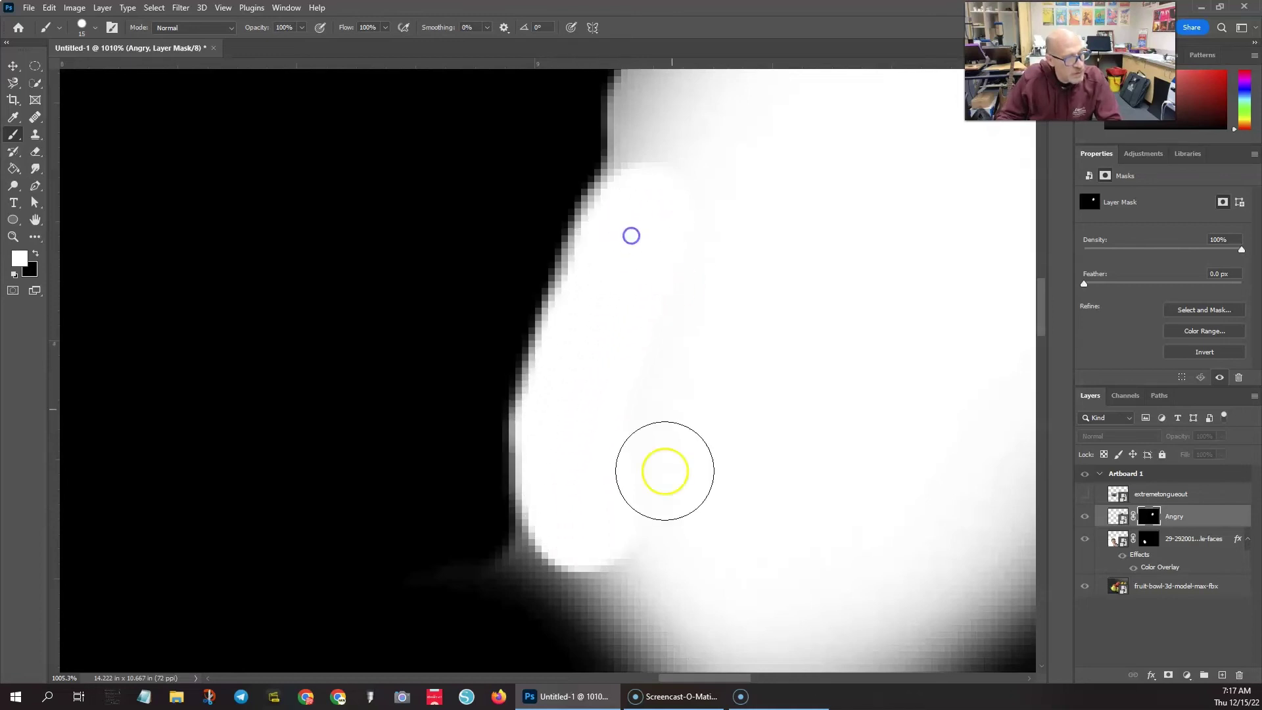
left_click_drag(679, 479, 493, 279)
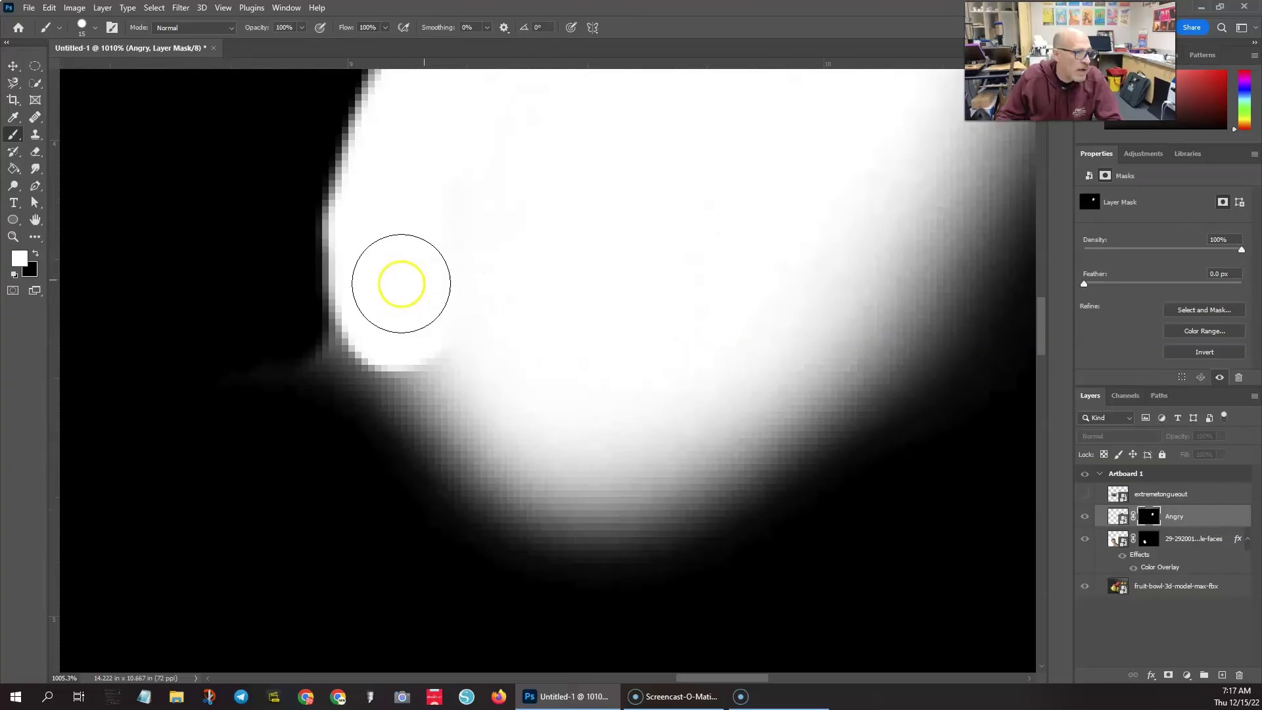
mouse_move(401, 283)
left_mouse_down()
mouse_move(417, 330)
mouse_move(487, 403)
mouse_move(605, 408)
mouse_move(611, 375)
left_mouse_up()
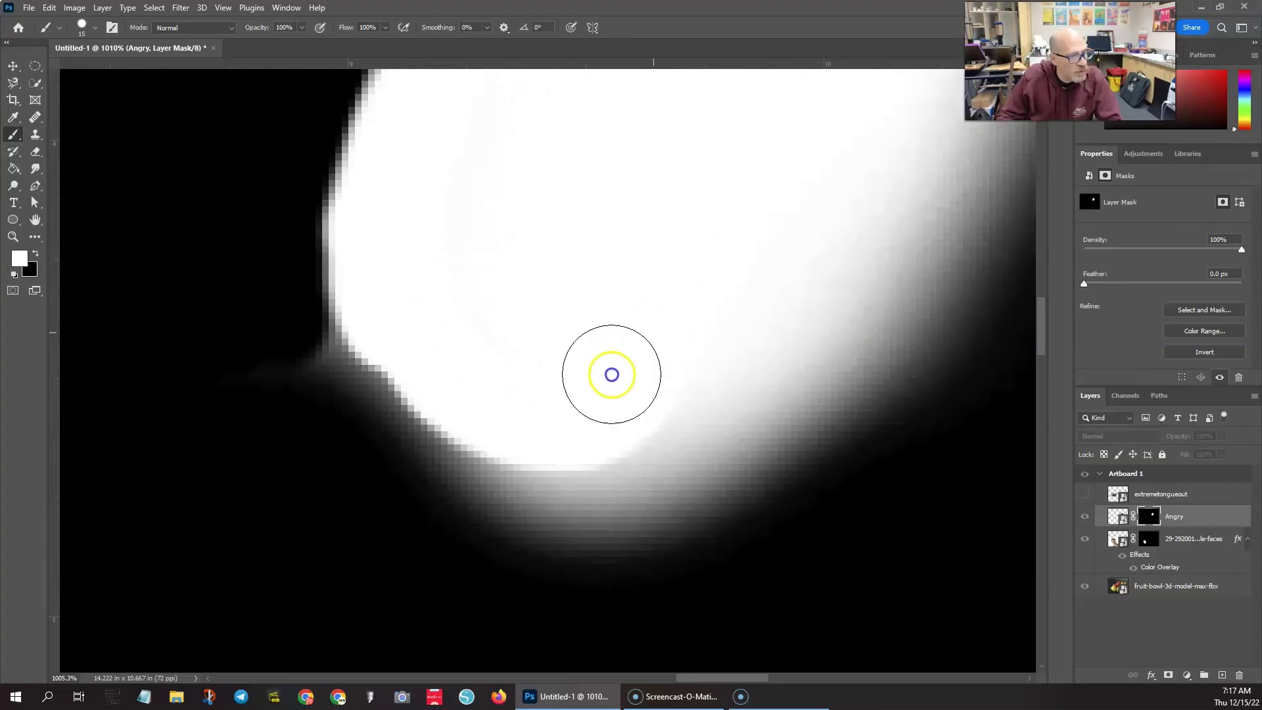
Whiten the remaining grey mask edge upward and around the notch
mouse_move(558, 219)
left_mouse_down()
mouse_move(566, 484)
mouse_move(566, 473)
left_mouse_up()
mouse_move(506, 366)
left_mouse_down()
mouse_move(495, 328)
mouse_move(509, 247)
mouse_move(611, 195)
left_mouse_up()
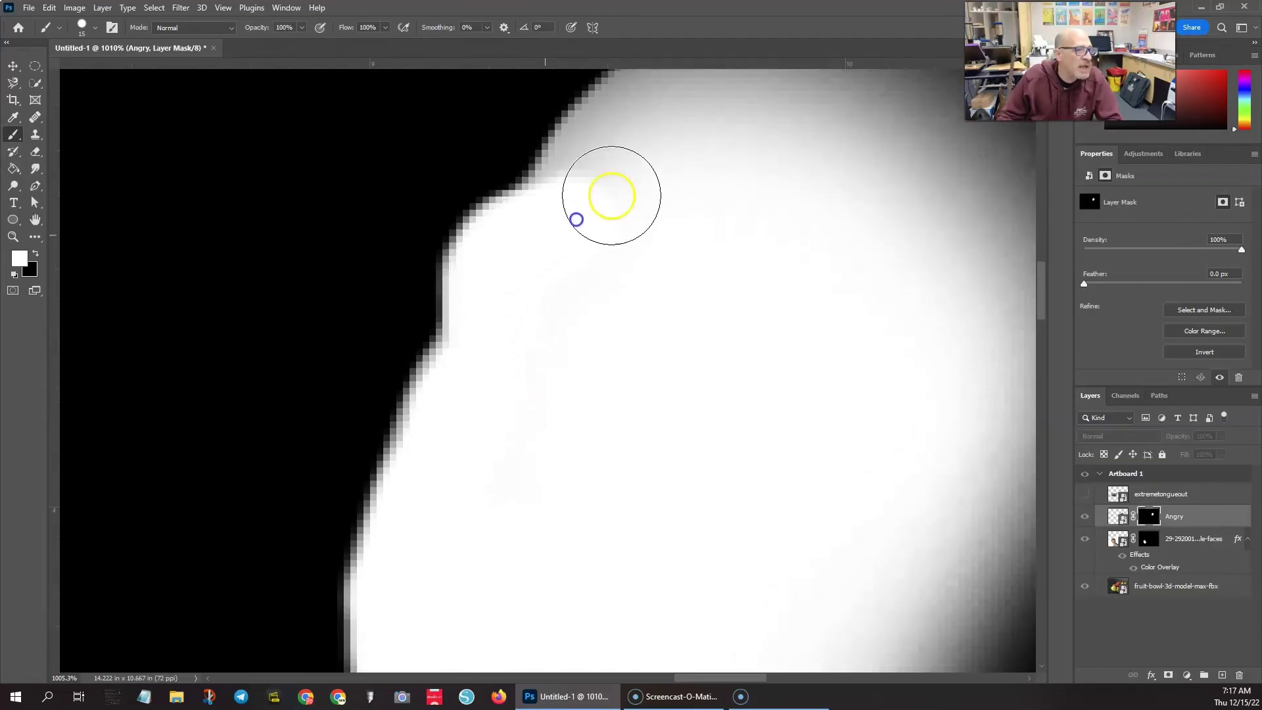
left_click_drag(645, 242, 567, 439)
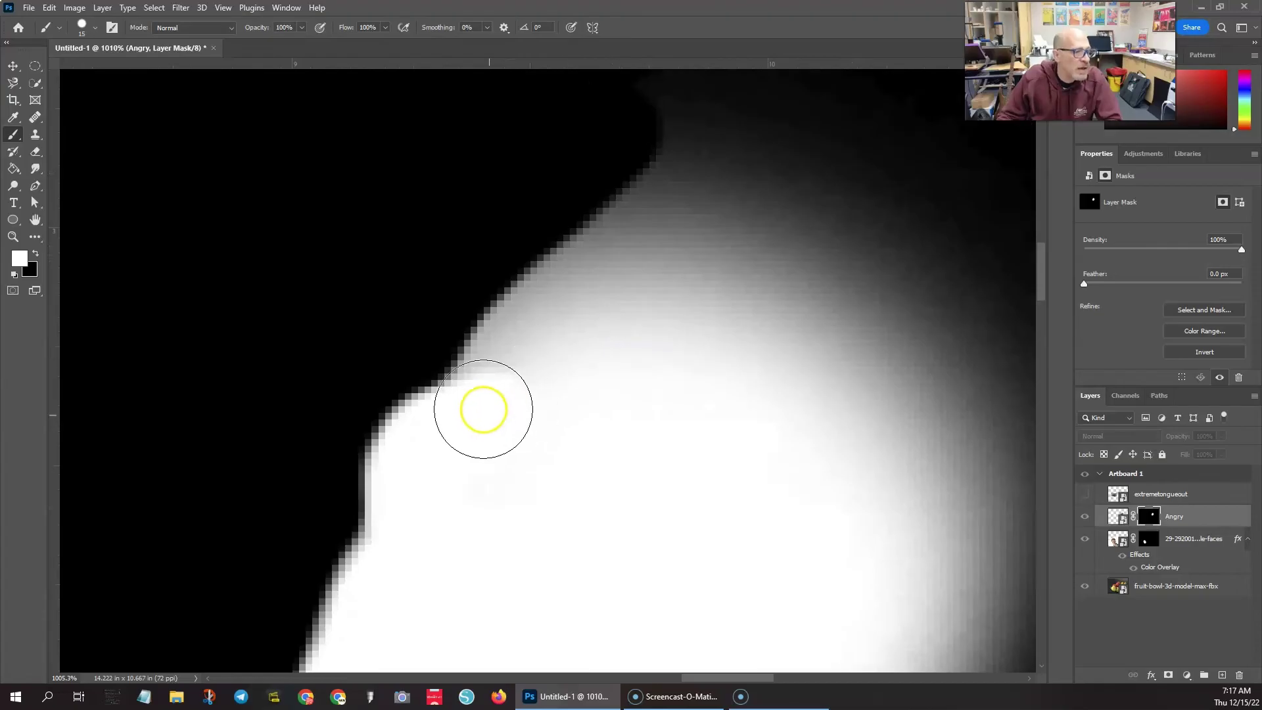
mouse_move(483, 409)
left_mouse_down()
mouse_move(561, 310)
mouse_move(619, 282)
mouse_move(667, 234)
mouse_move(578, 303)
mouse_move(668, 231)
left_mouse_up()
left_click(504, 403)
key("ctrl+z")
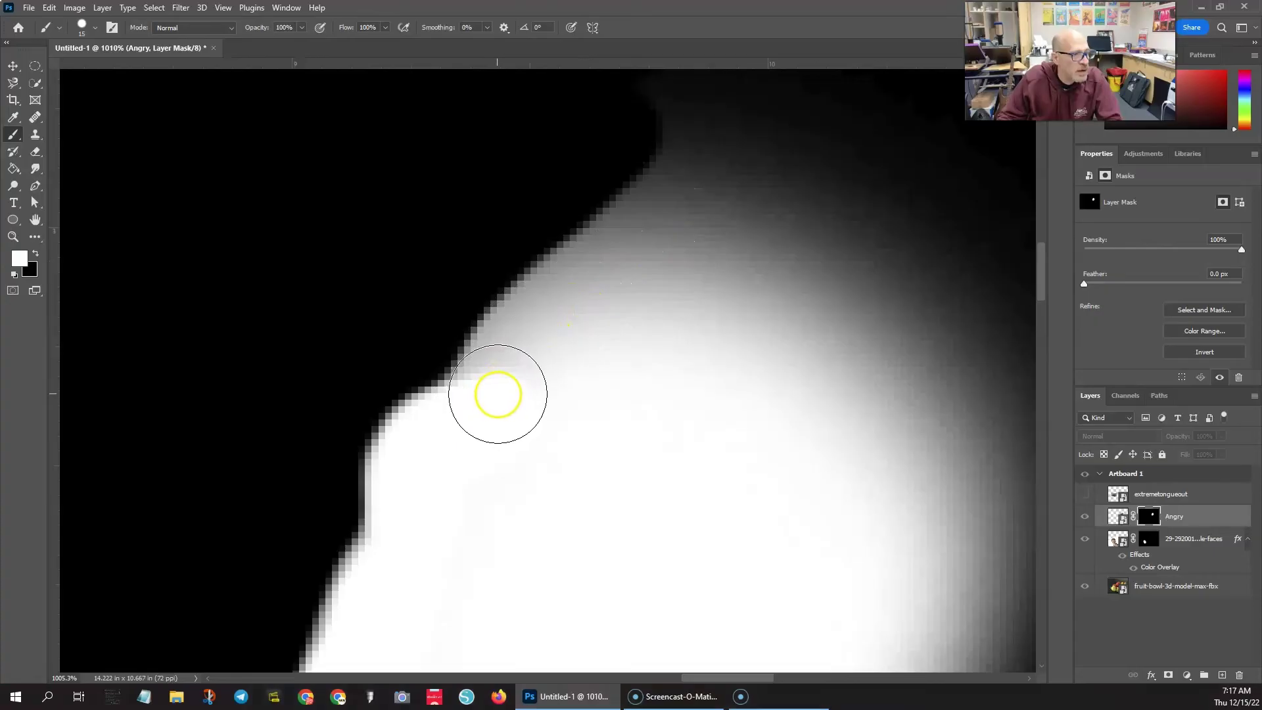
mouse_move(498, 395)
left_mouse_down()
mouse_move(656, 234)
mouse_move(726, 341)
mouse_move(862, 443)
mouse_move(696, 310)
left_mouse_up()
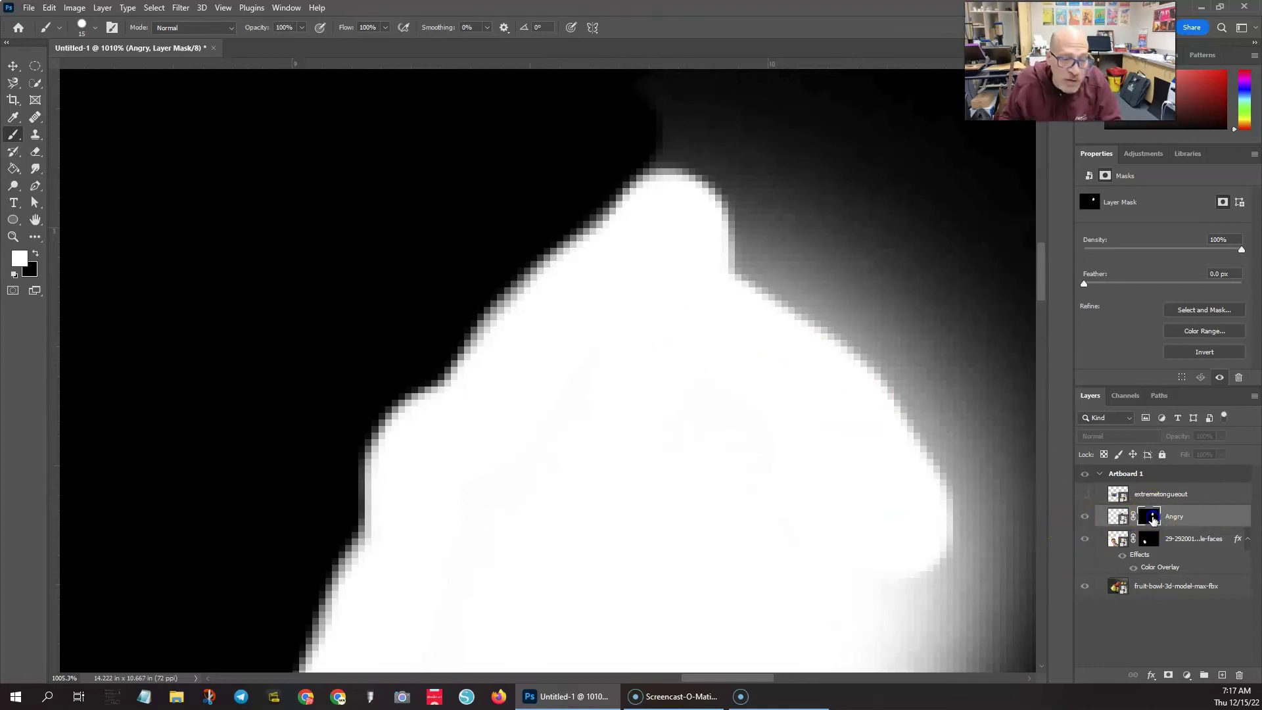
Return to the full composite and switch to a black soft brush on the Angry mask
left_click(1152, 520, "alt")
scroll(882, 440, "down", 10)
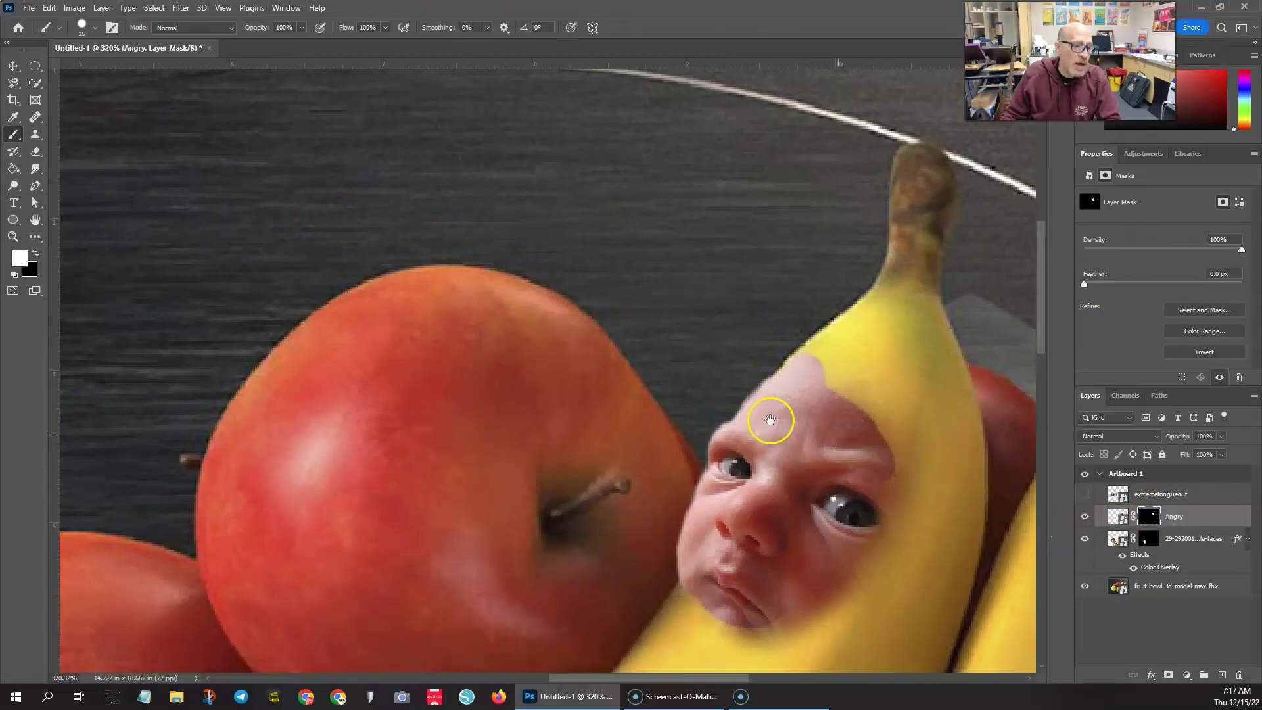
left_click_drag(769, 419, 581, 343)
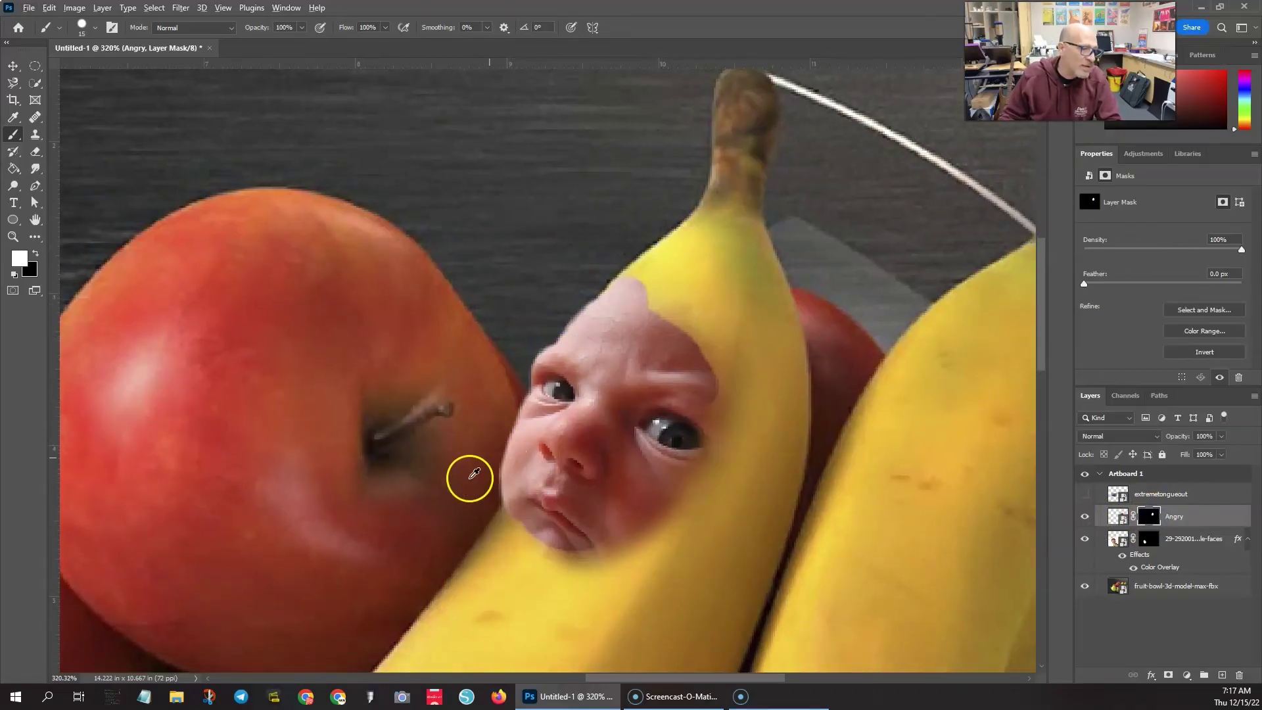
scroll(470, 478, "up", 5)
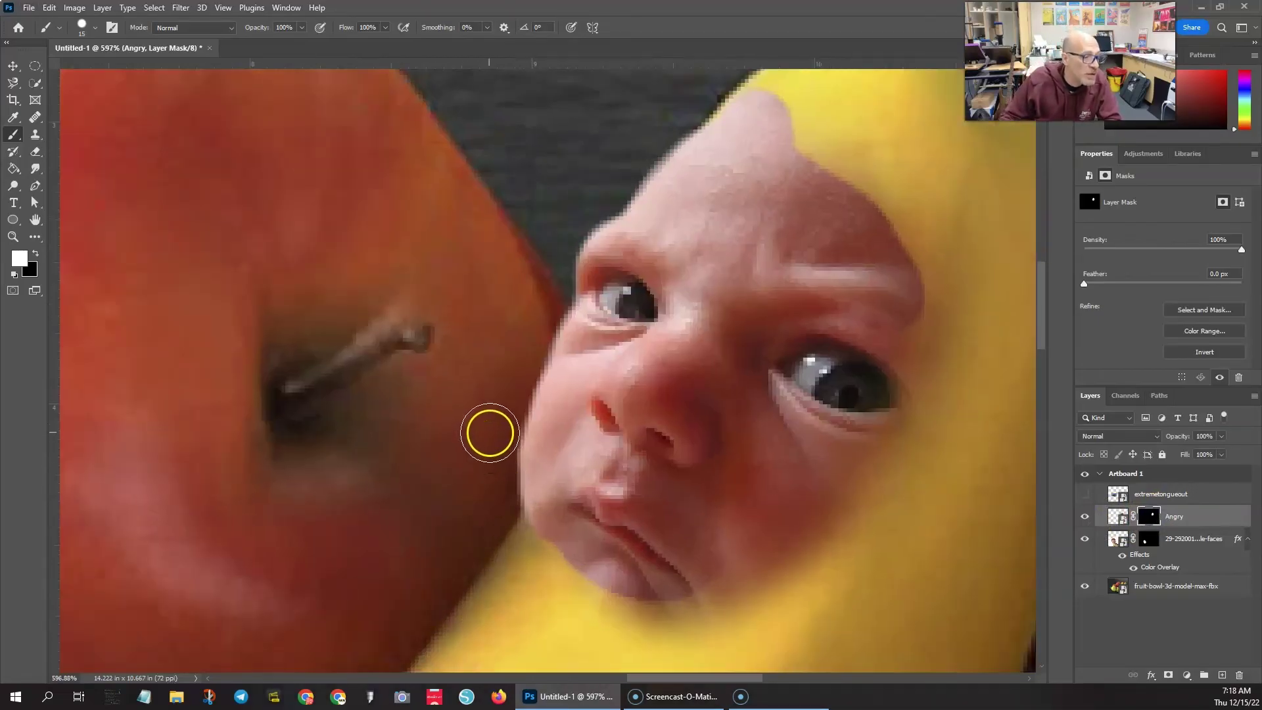
left_click_drag(490, 432, 486, 446)
key("ctrl+z")
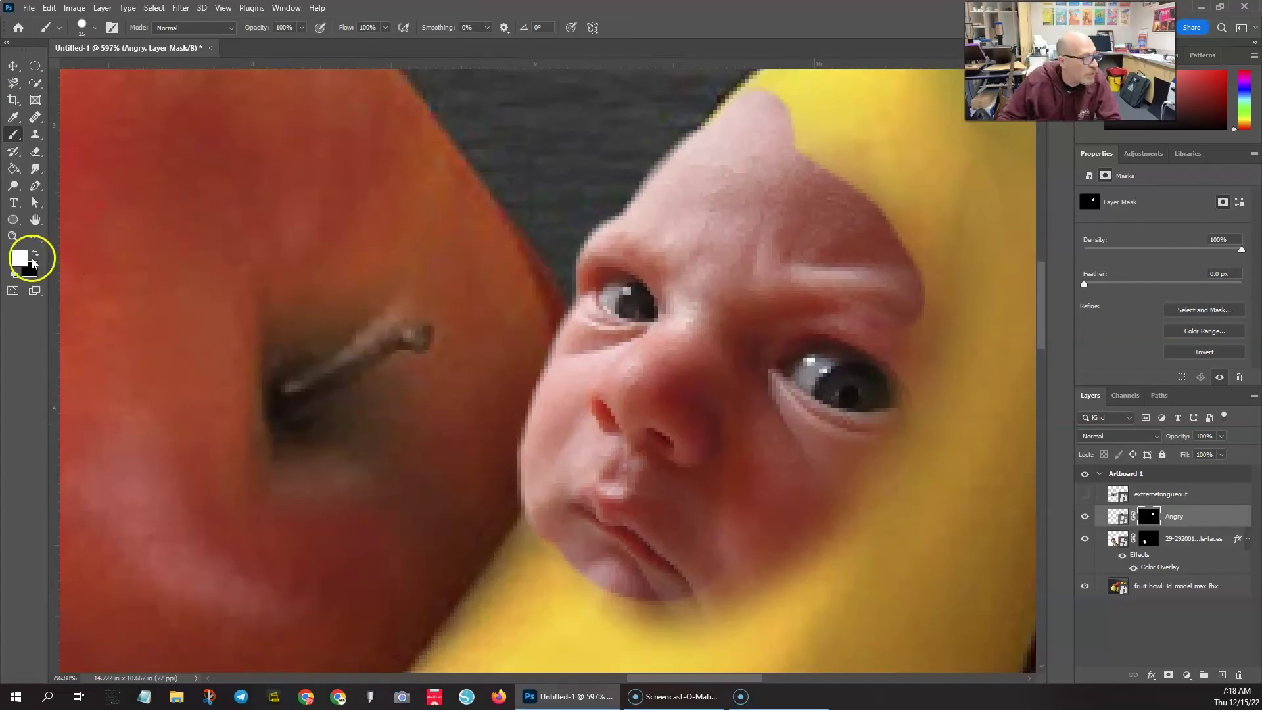
left_click(37, 255)
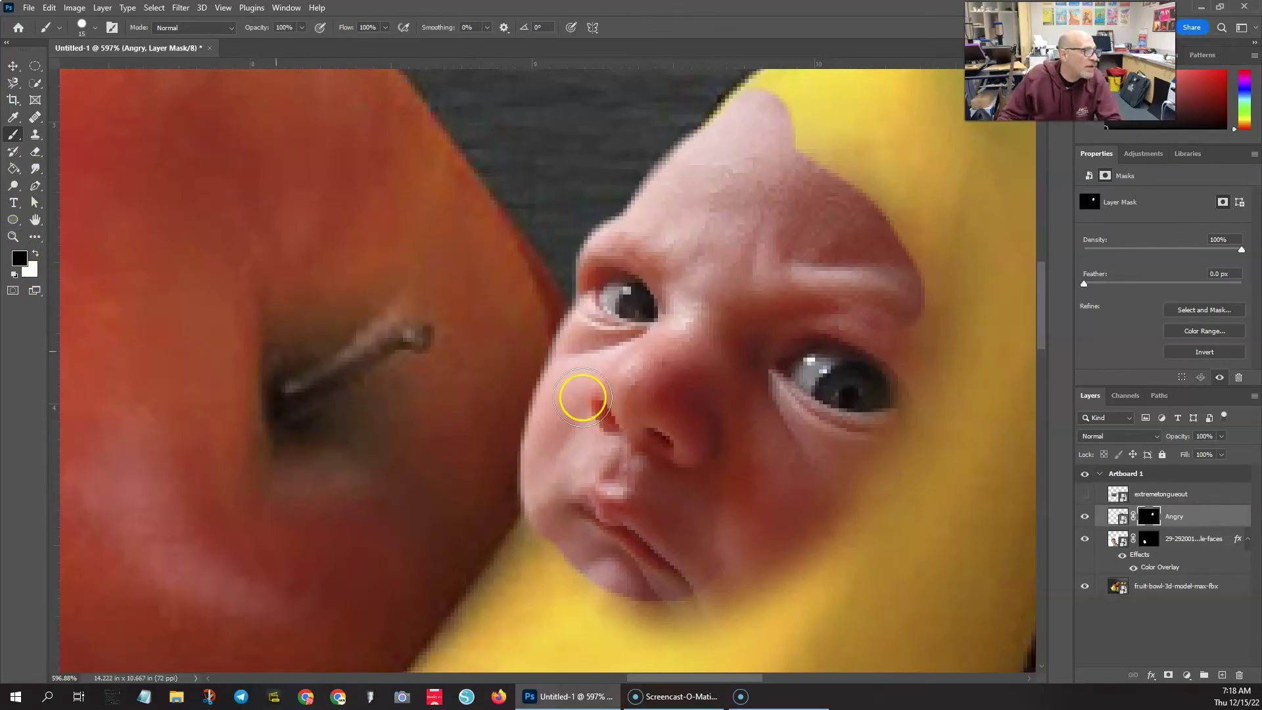
left_click(95, 28)
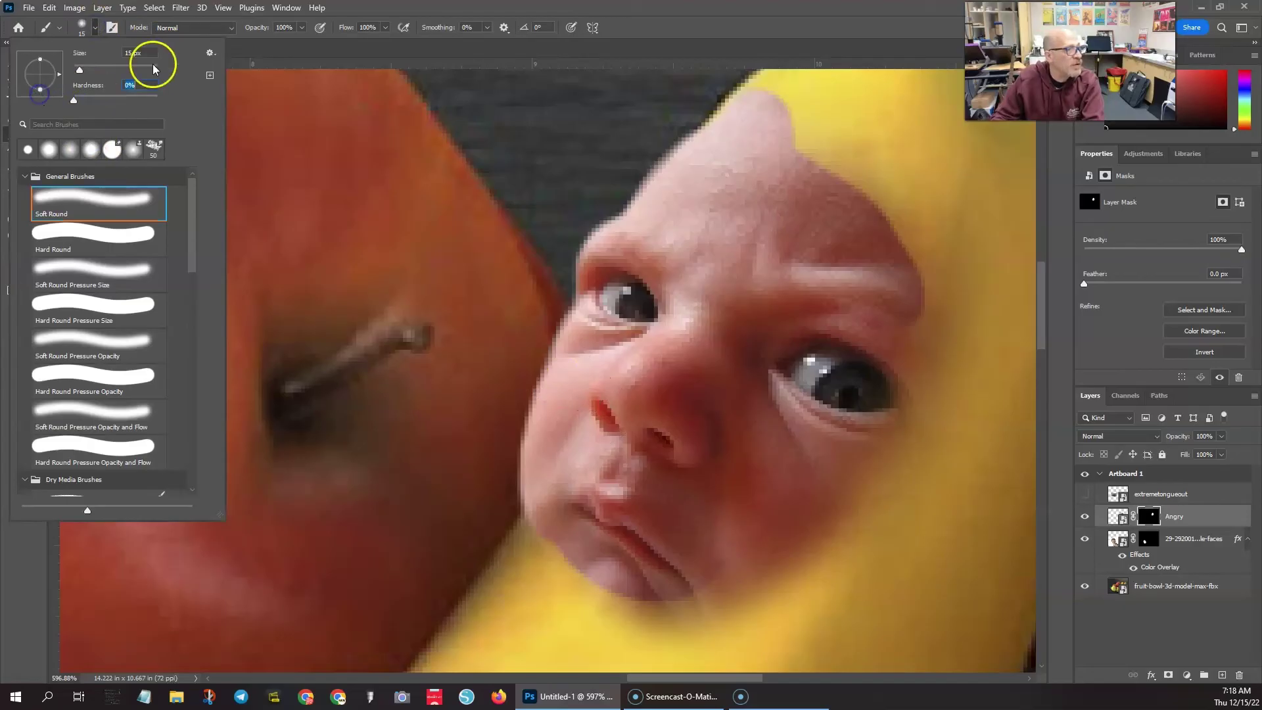
key("Return")
Enlarge the brush and fade the forehead's top and right side into the banana
left_click_drag(641, 278, 637, 310)
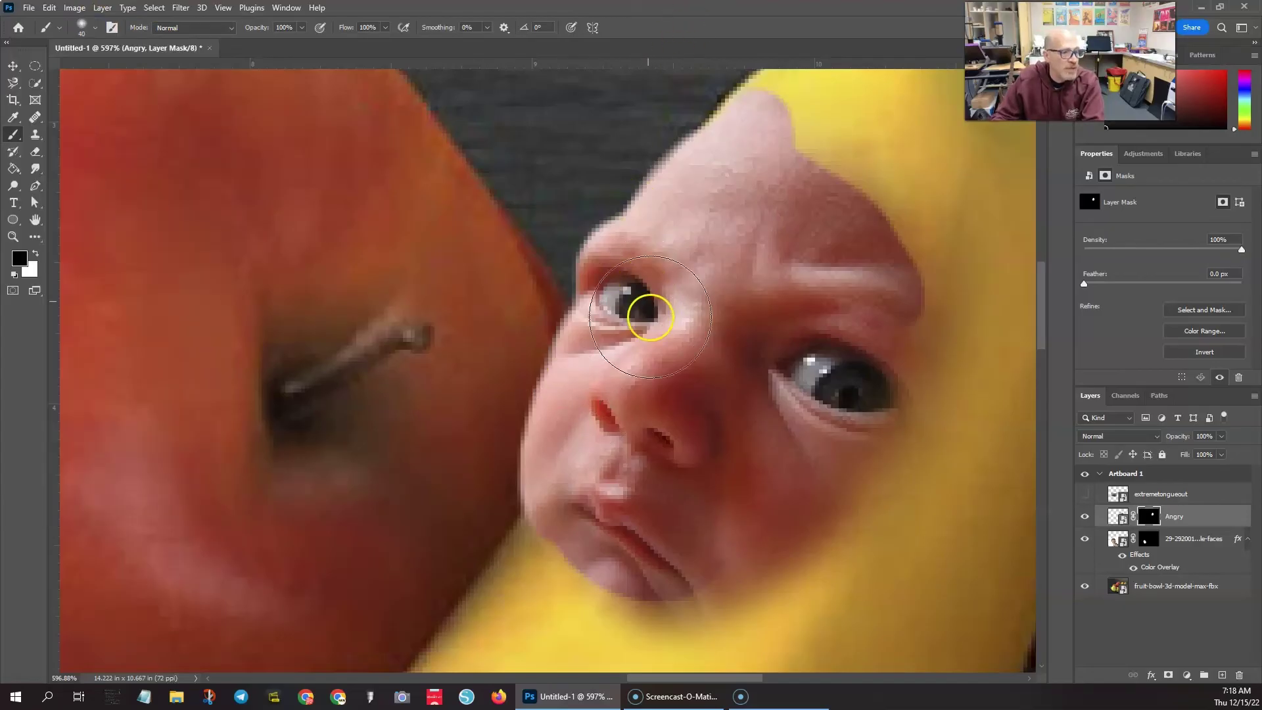
key("bracketright")
key("bracketright")
key("bracketright")
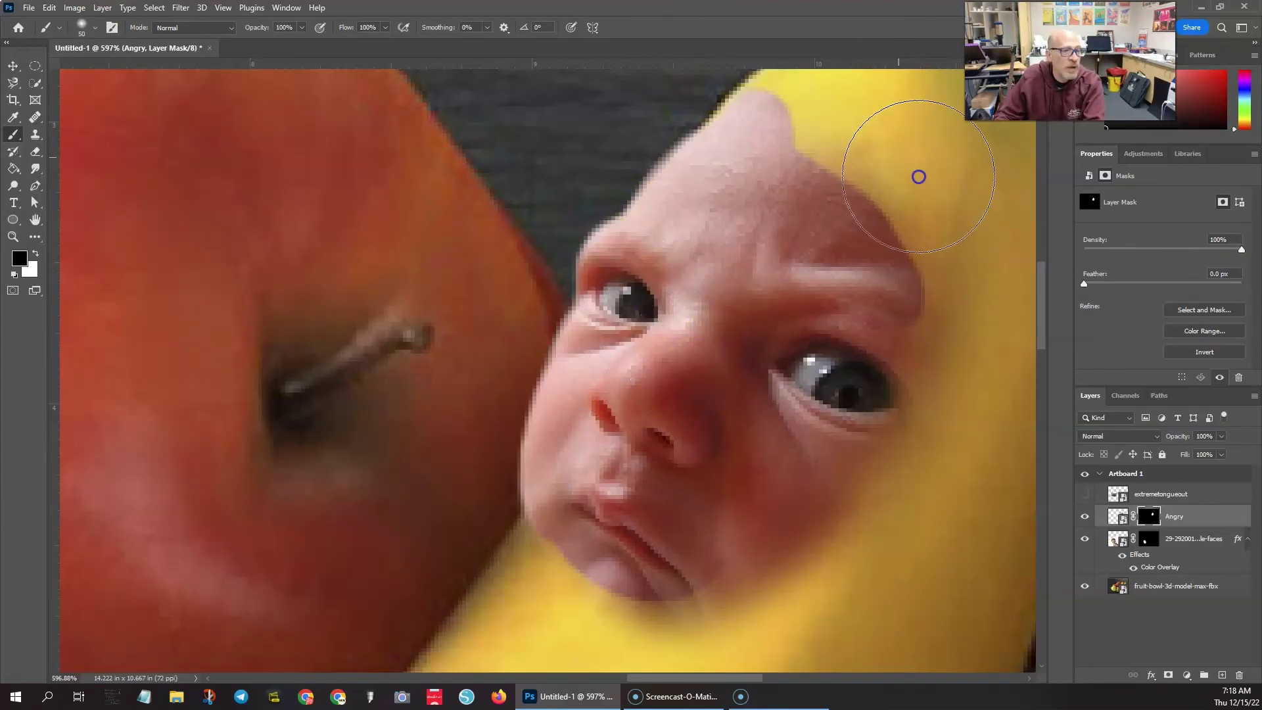
mouse_move(918, 175)
left_mouse_down()
mouse_move(761, 98)
mouse_move(656, 76)
mouse_move(732, 68)
mouse_move(779, 87)
mouse_move(780, 121)
mouse_move(821, 104)
mouse_move(809, 91)
mouse_move(834, 107)
mouse_move(825, 86)
mouse_move(776, 62)
mouse_move(790, 178)
mouse_move(760, 217)
left_mouse_up()
key("ctrl+z")
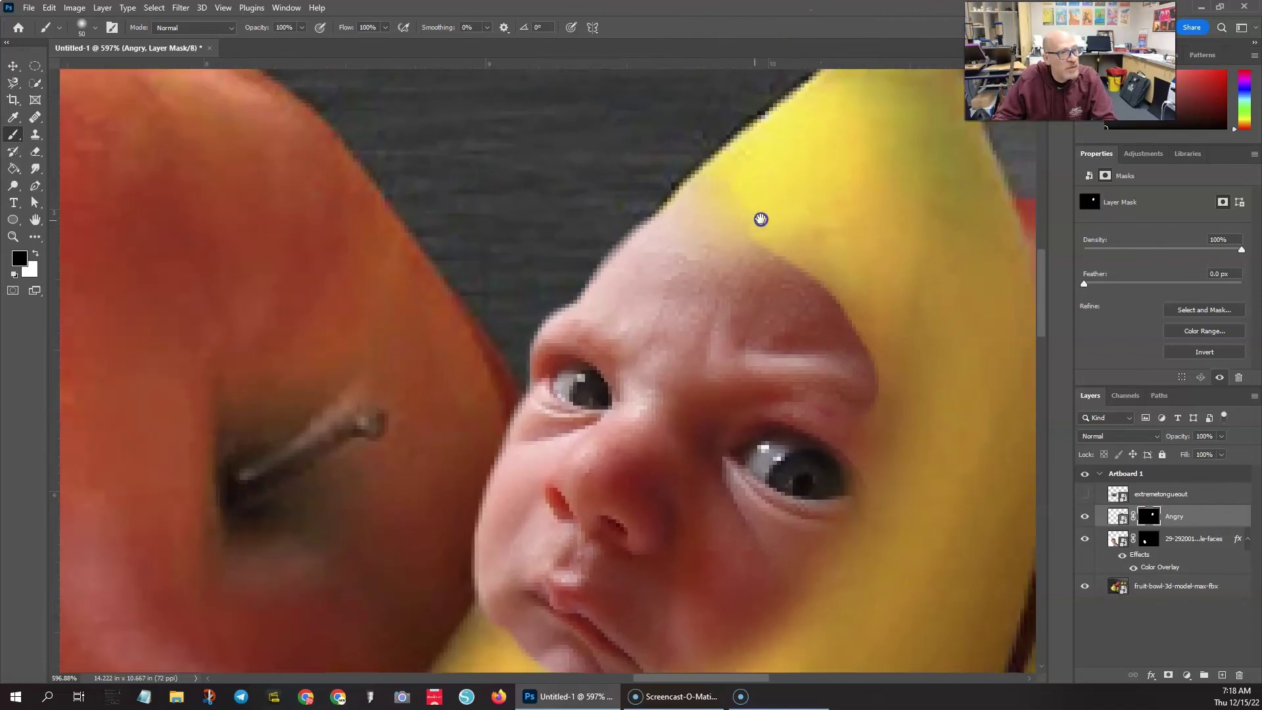
left_click_drag(756, 143, 828, 194)
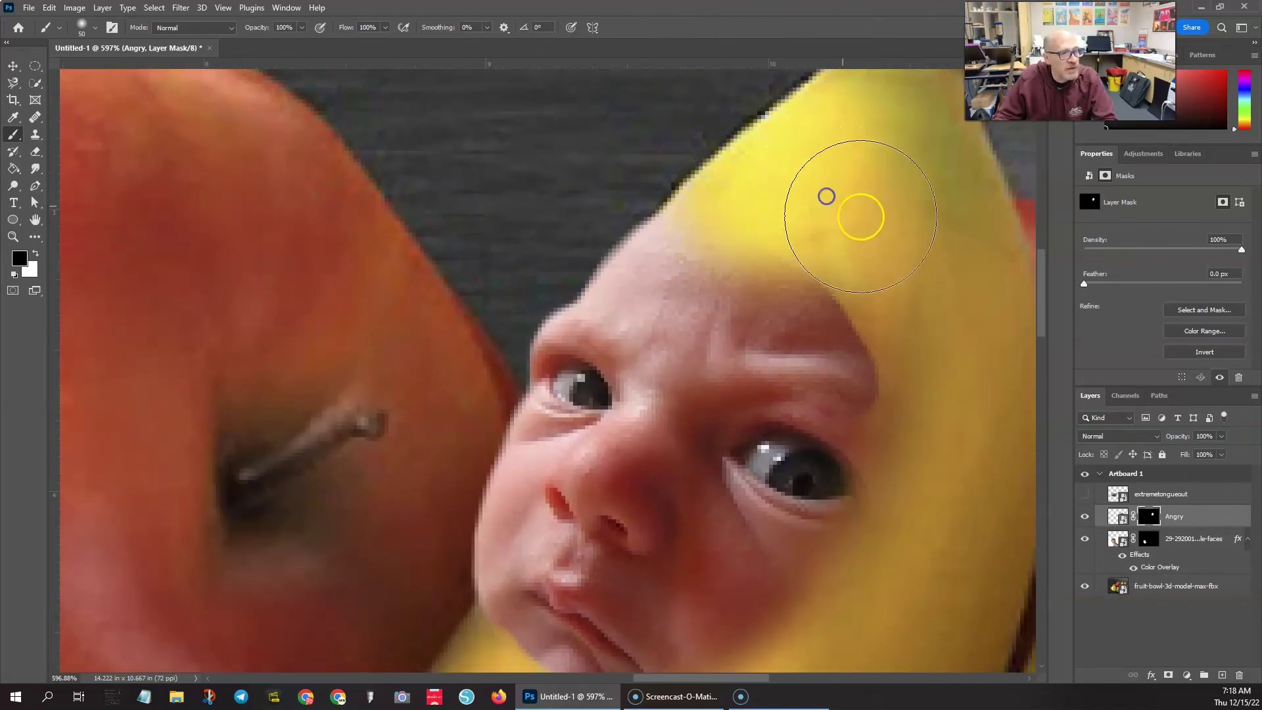
left_click_drag(954, 355, 901, 329)
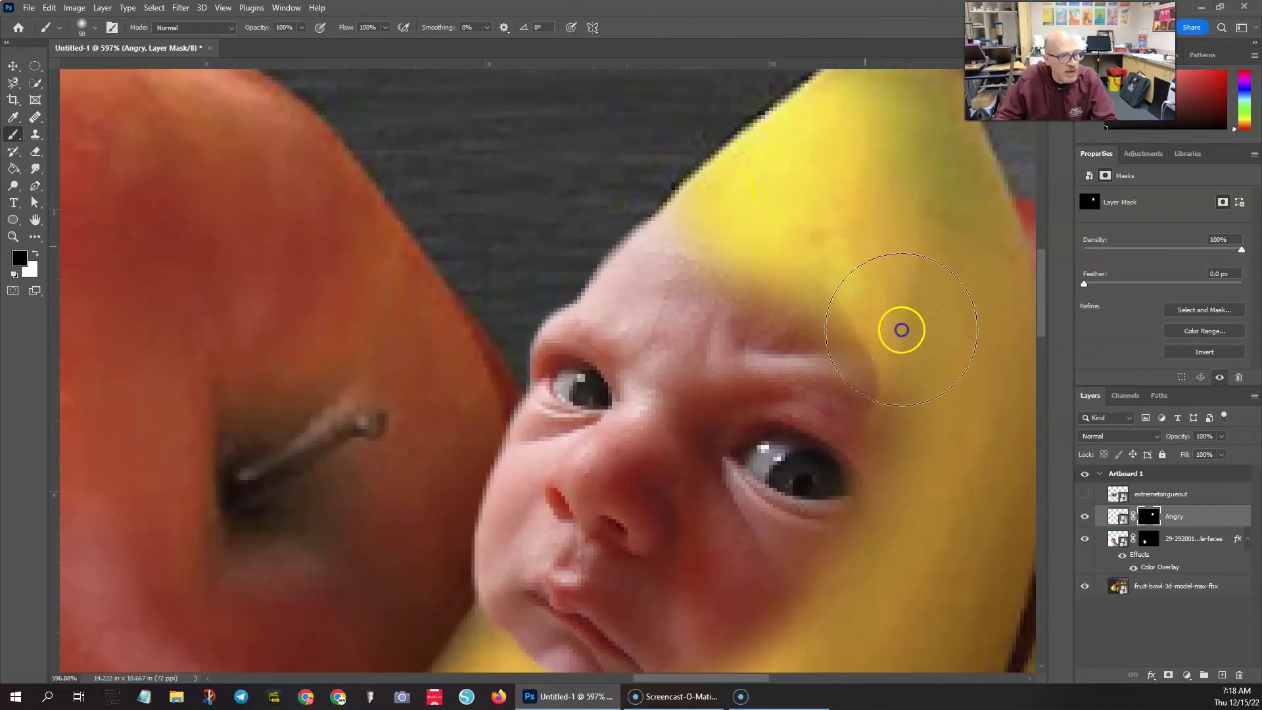
Fade the shadow and pale fringe below the chin into the banana
left_click_drag(761, 485, 693, 129)
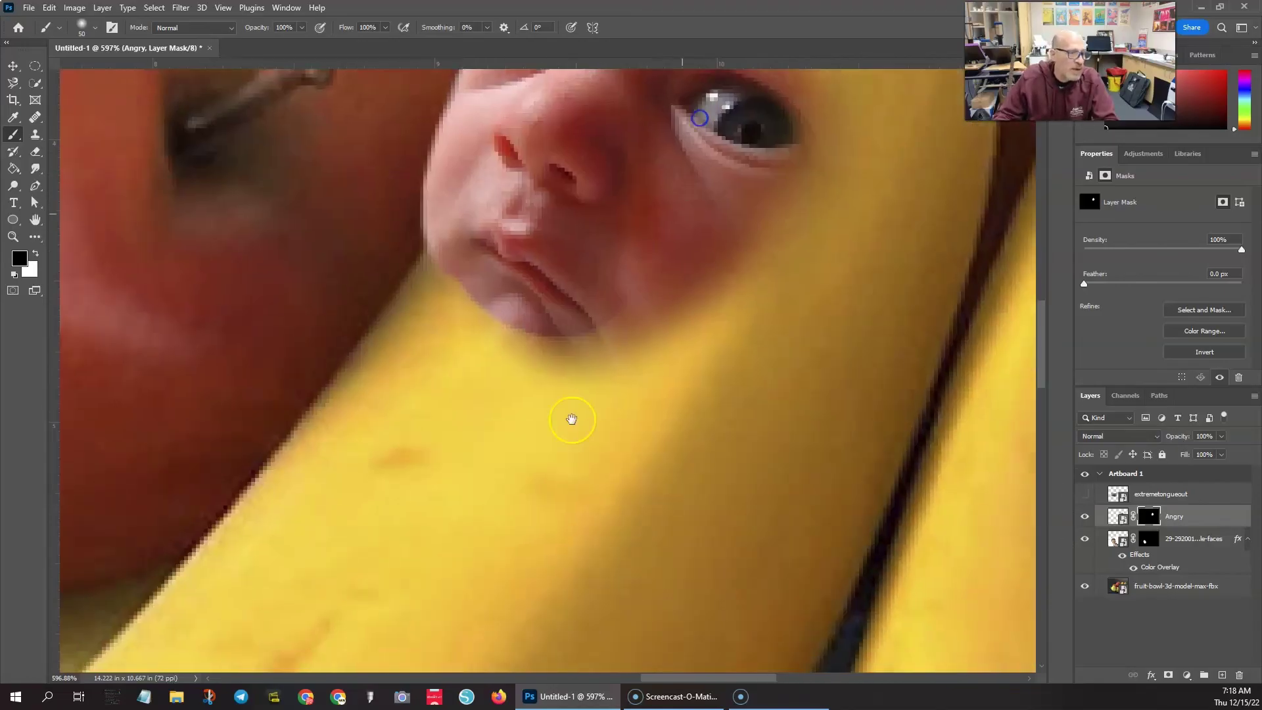
left_click(521, 407)
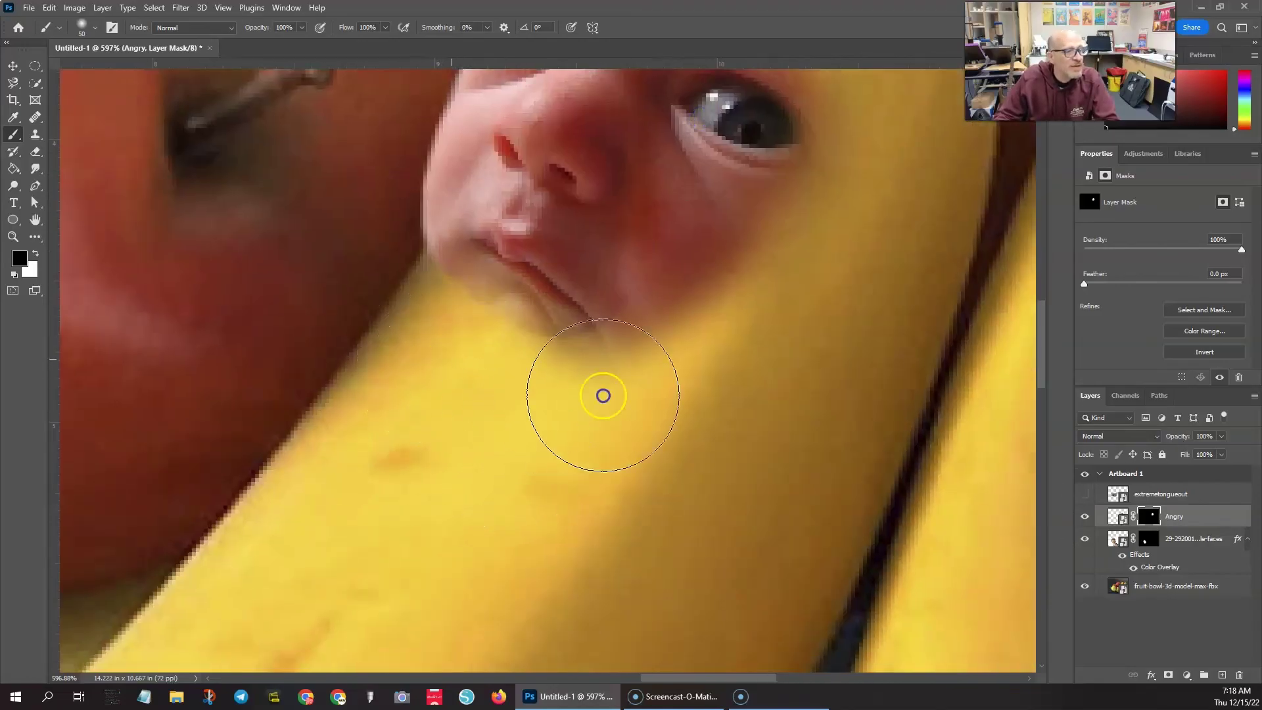
mouse_move(600, 395)
left_mouse_down()
mouse_move(624, 471)
mouse_move(691, 424)
mouse_move(697, 363)
mouse_move(643, 435)
mouse_move(418, 426)
mouse_move(384, 361)
mouse_move(391, 334)
mouse_move(408, 326)
mouse_move(436, 342)
mouse_move(473, 385)
left_mouse_up()
left_click(437, 361)
scroll(473, 385, "down", 2)
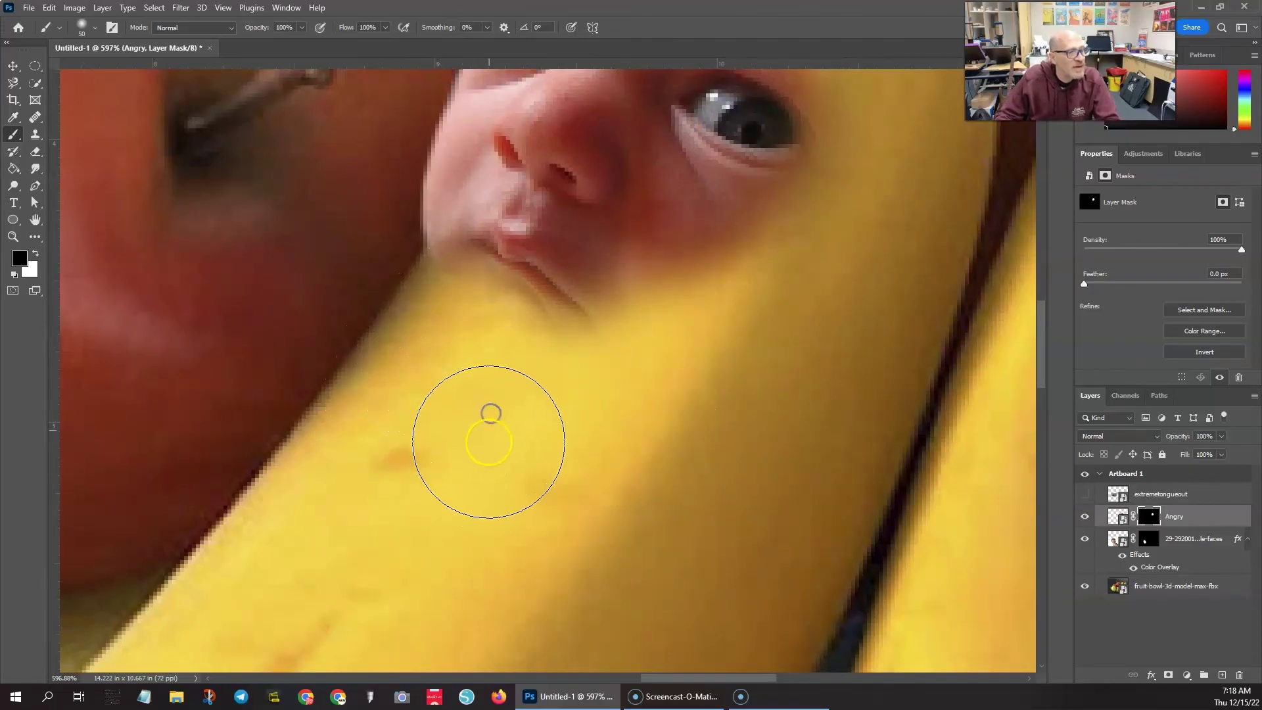
scroll(479, 423, "down", 1)
scroll(475, 424, "down", 1)
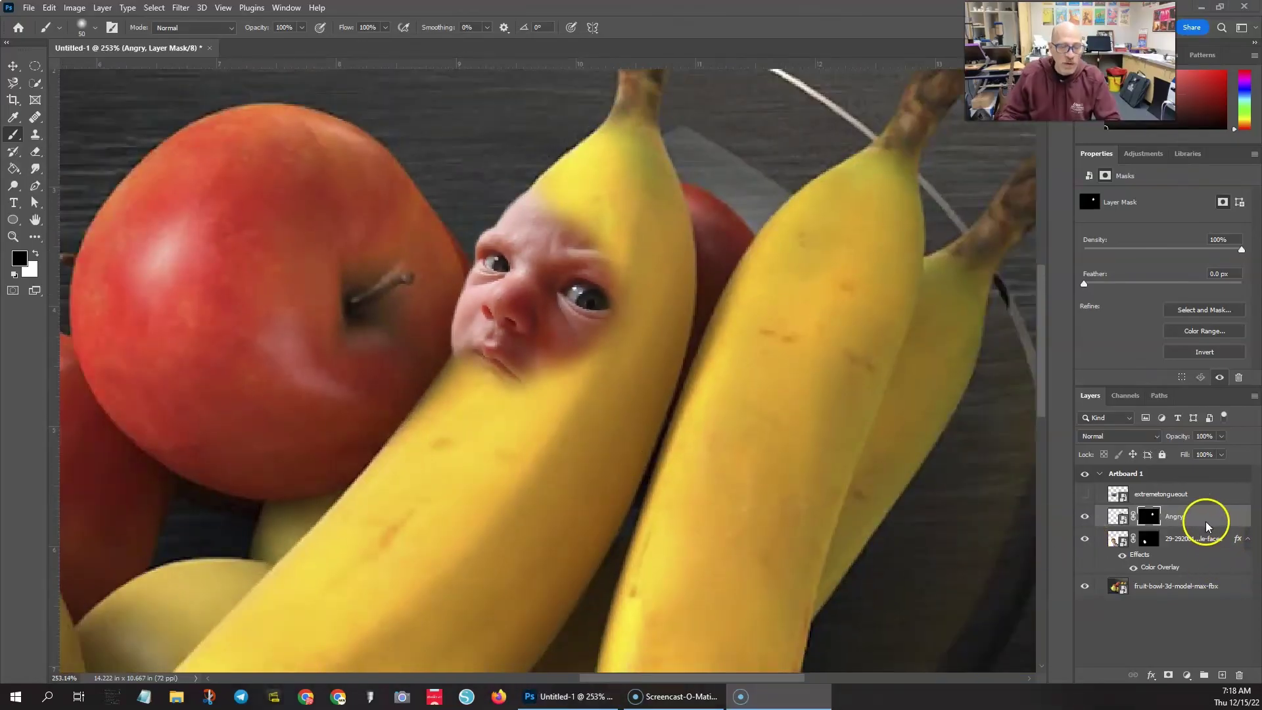
Give the Angry layer a Color Overlay of banana yellow #fed339, opacity raised to 93%
double_click(1216, 515)
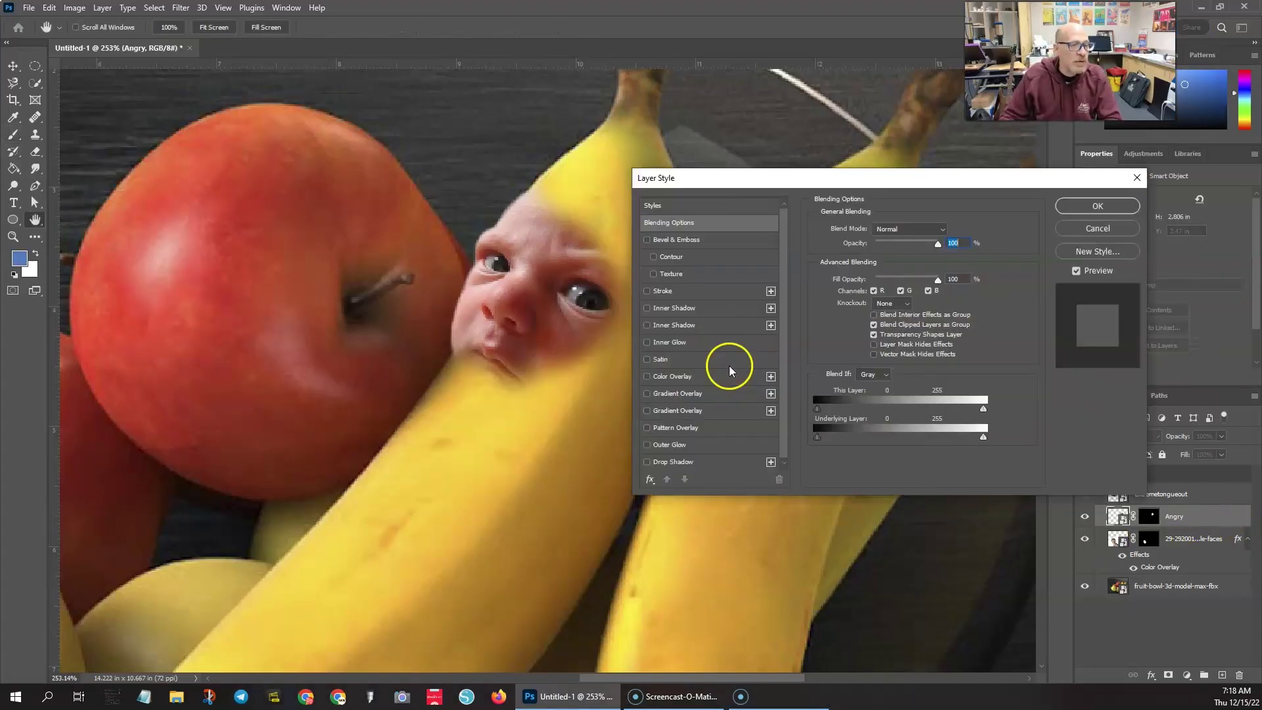
left_click(677, 377)
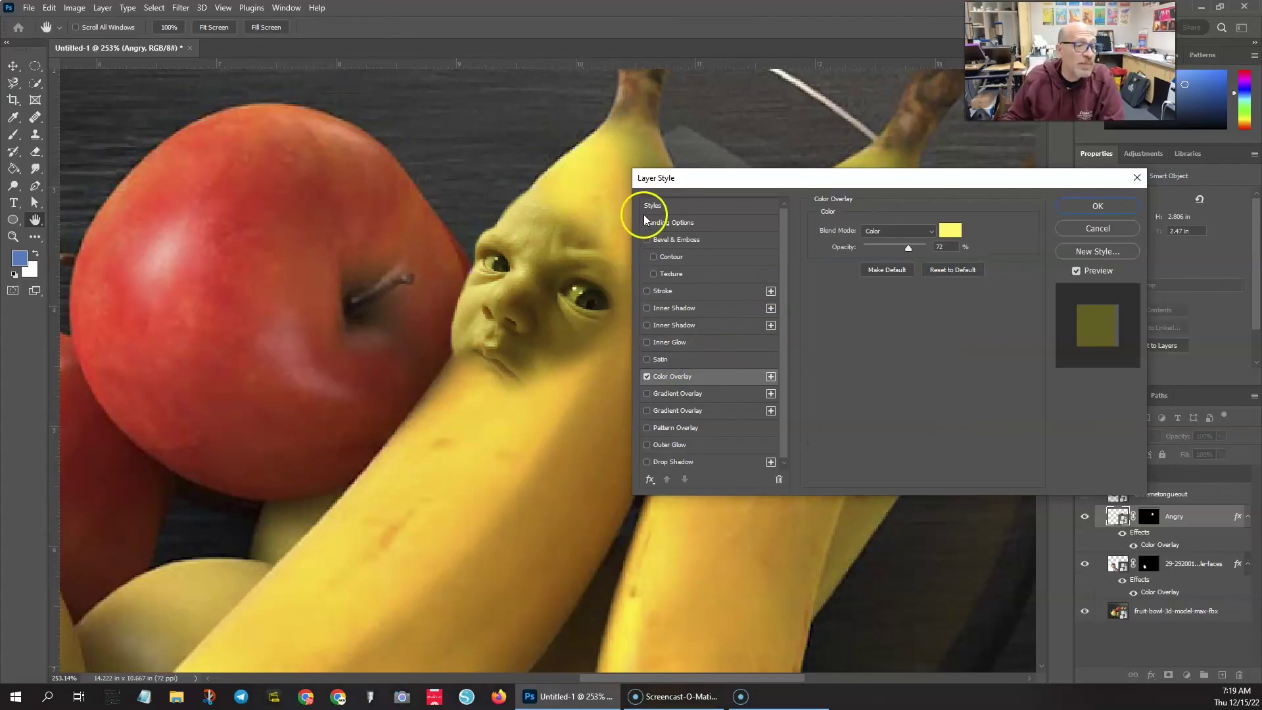
left_click(950, 231)
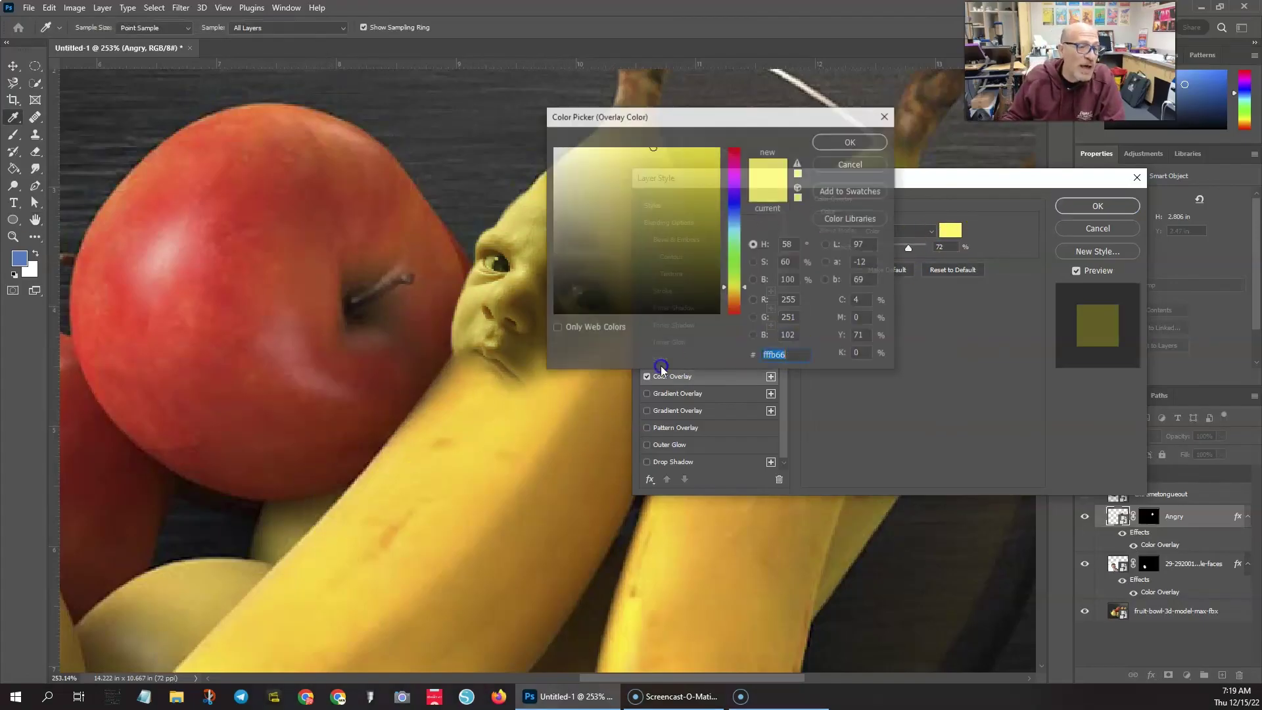
left_click(483, 409)
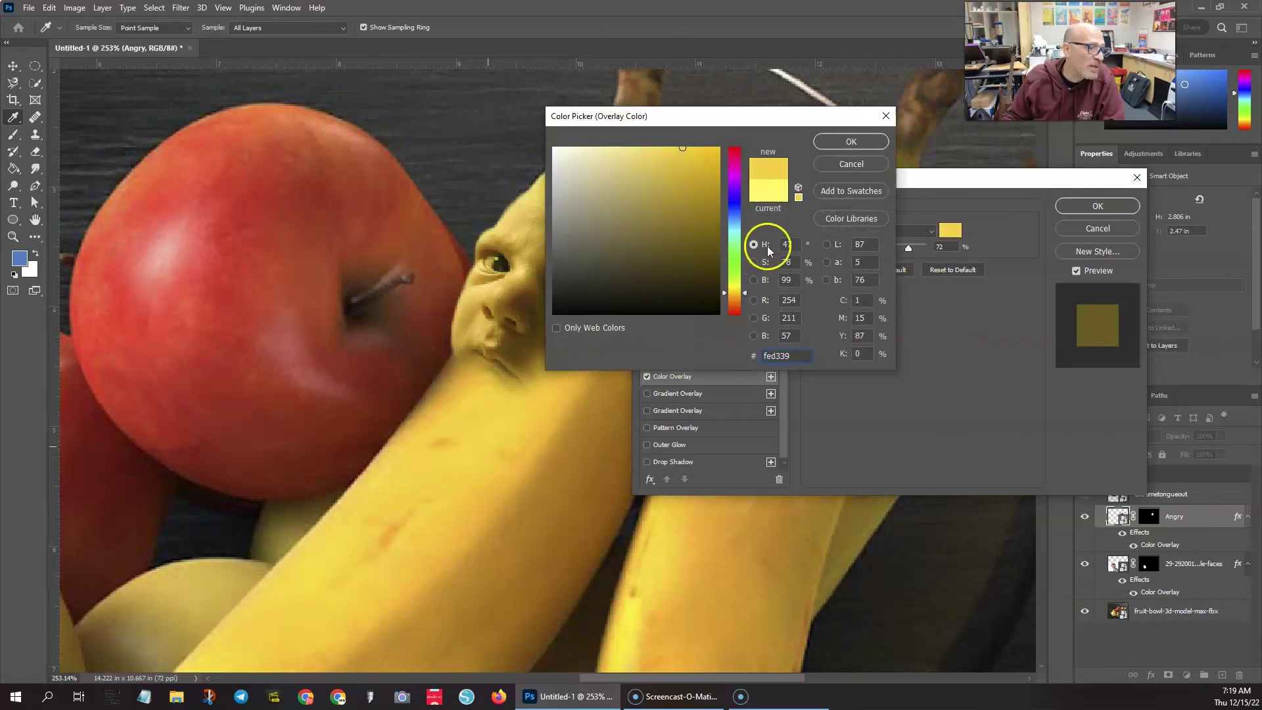
left_click(841, 143)
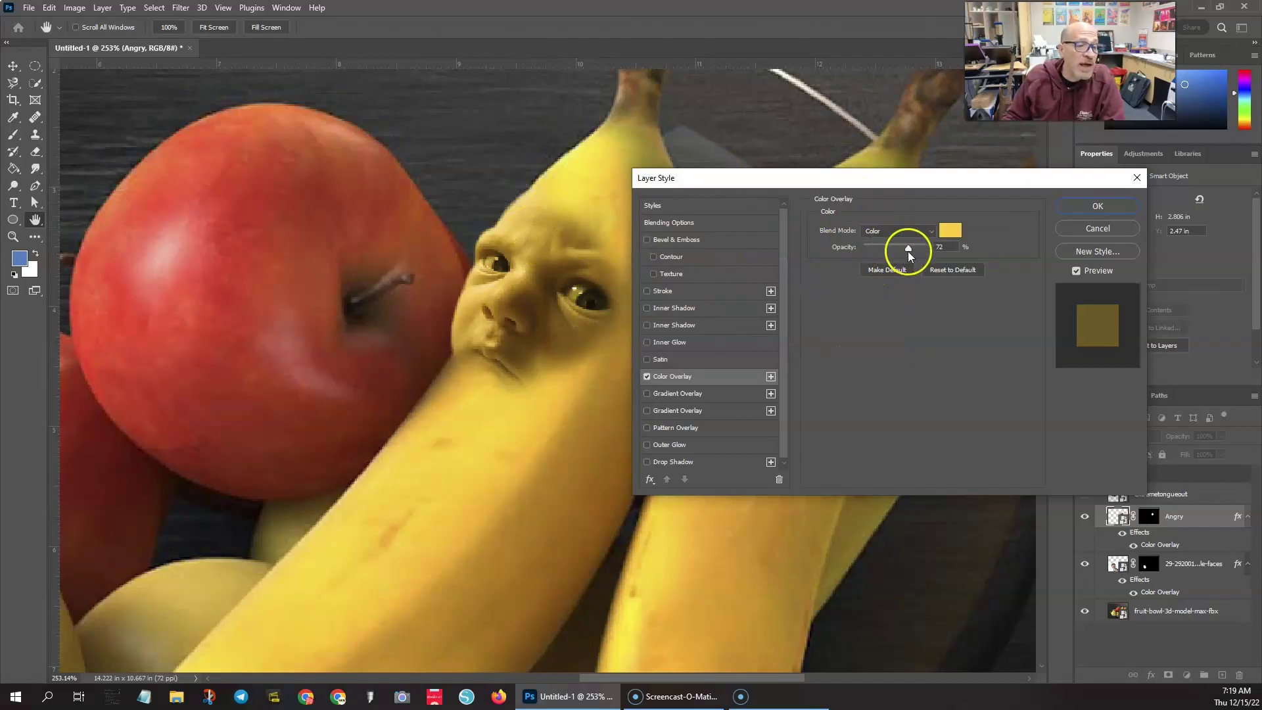
left_click_drag(909, 251, 934, 247)
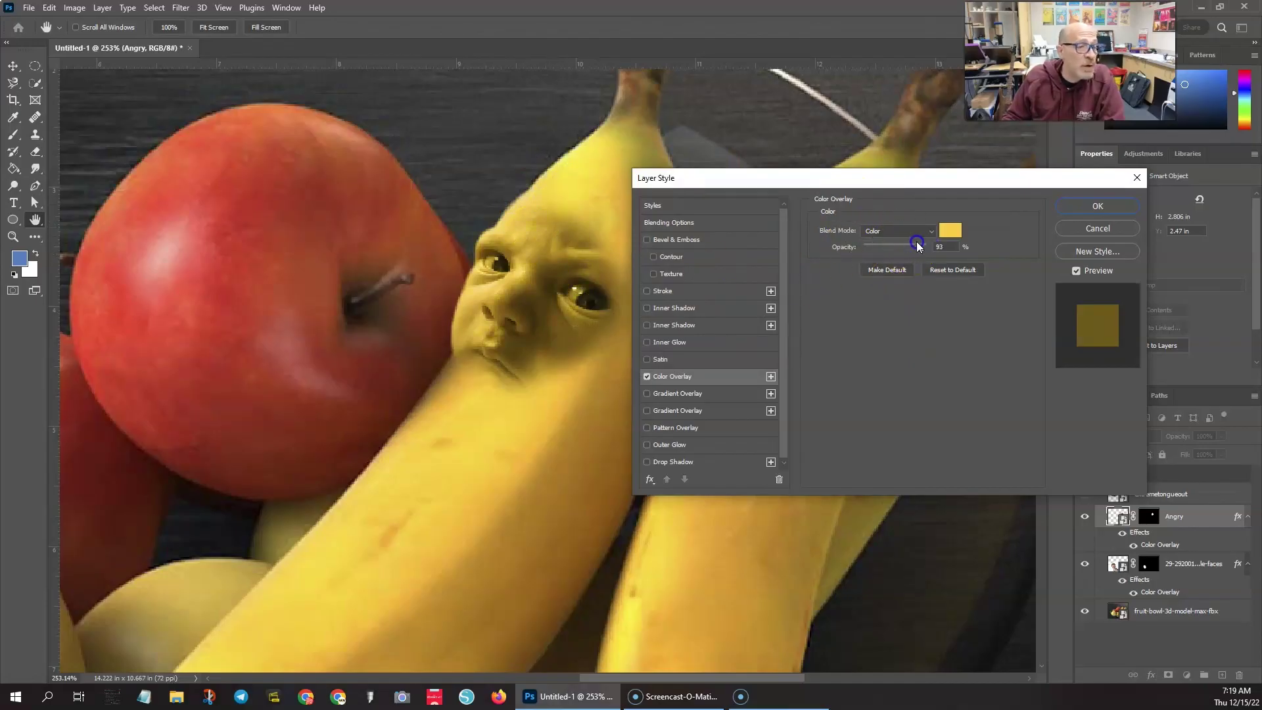
left_click(1096, 205)
scroll(650, 327, "down", 4)
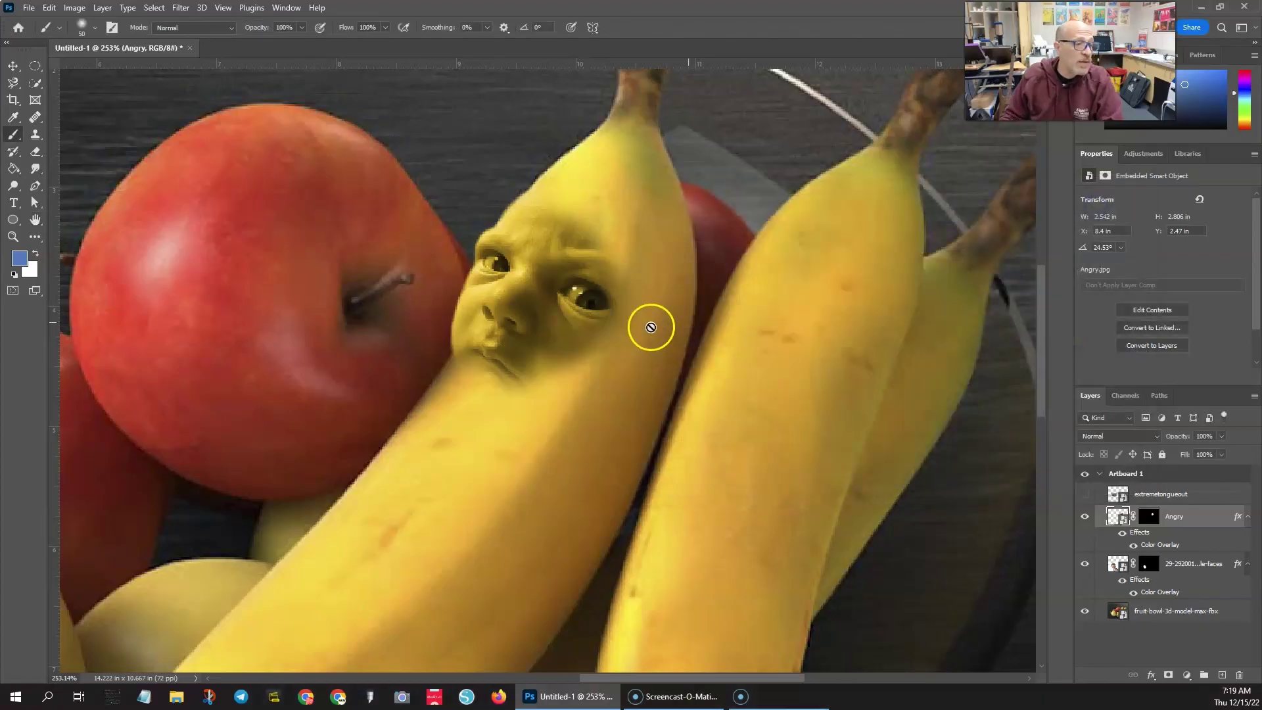
scroll(649, 327, "down", 1)
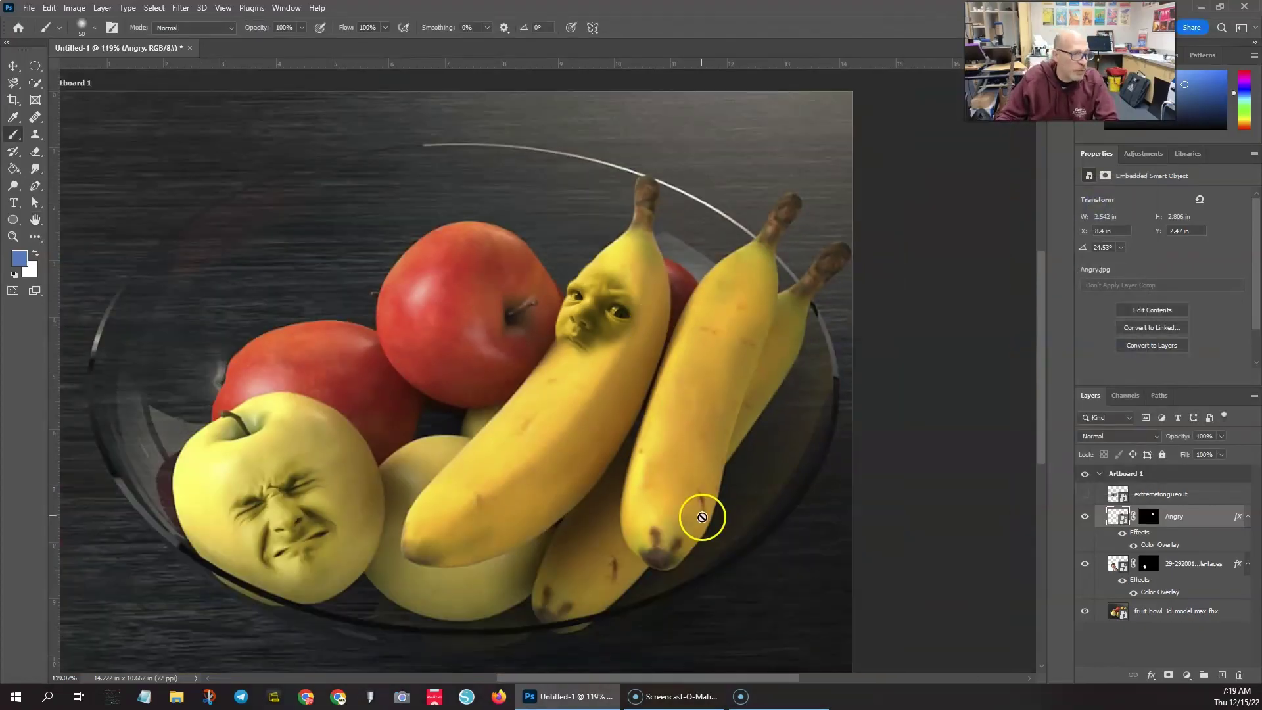
scroll(657, 447, "up", 3)
left_click_drag(417, 412, 615, 250)
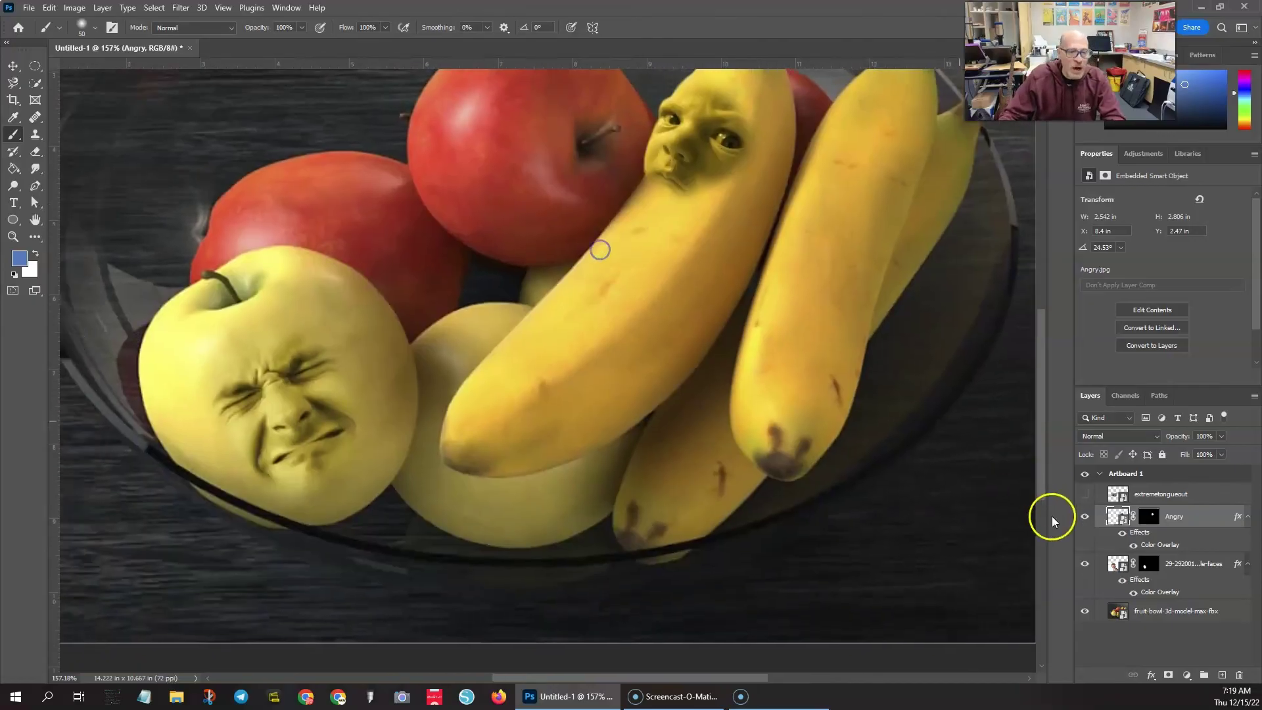
left_click(1085, 494)
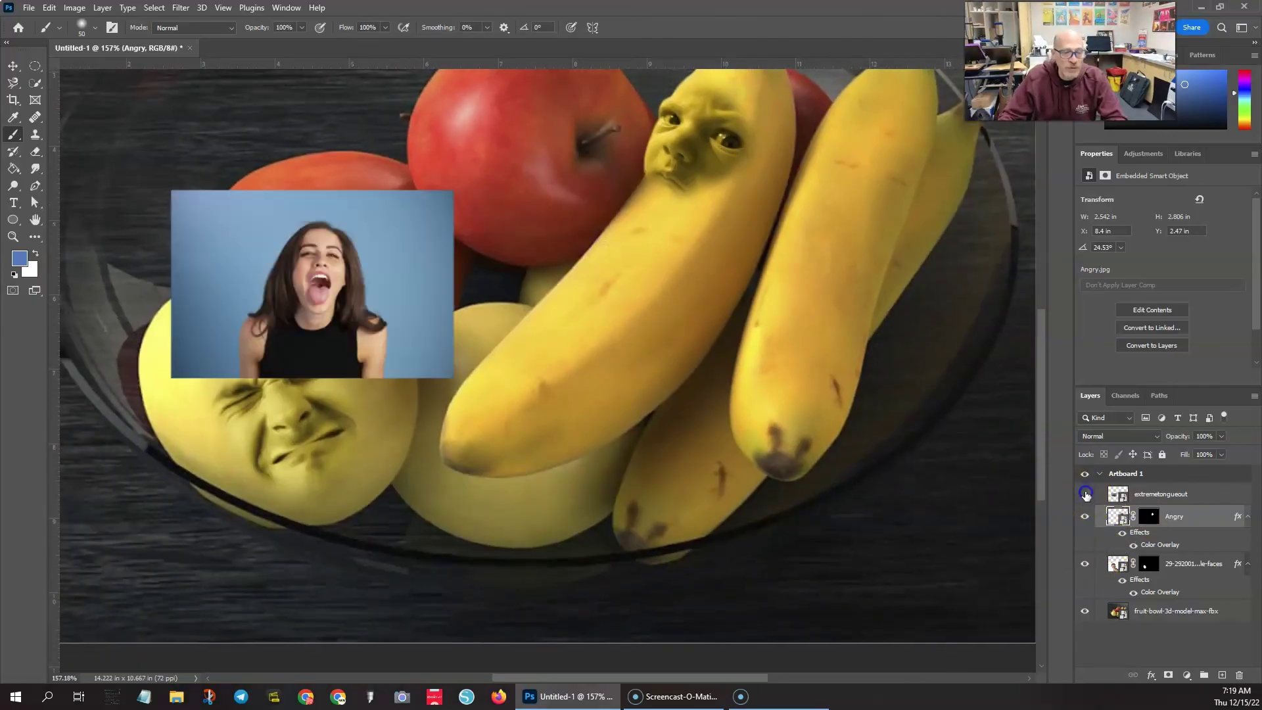
left_click(1085, 495)
scroll(611, 292, "down", 3)
left_click_drag(600, 273, 592, 335)
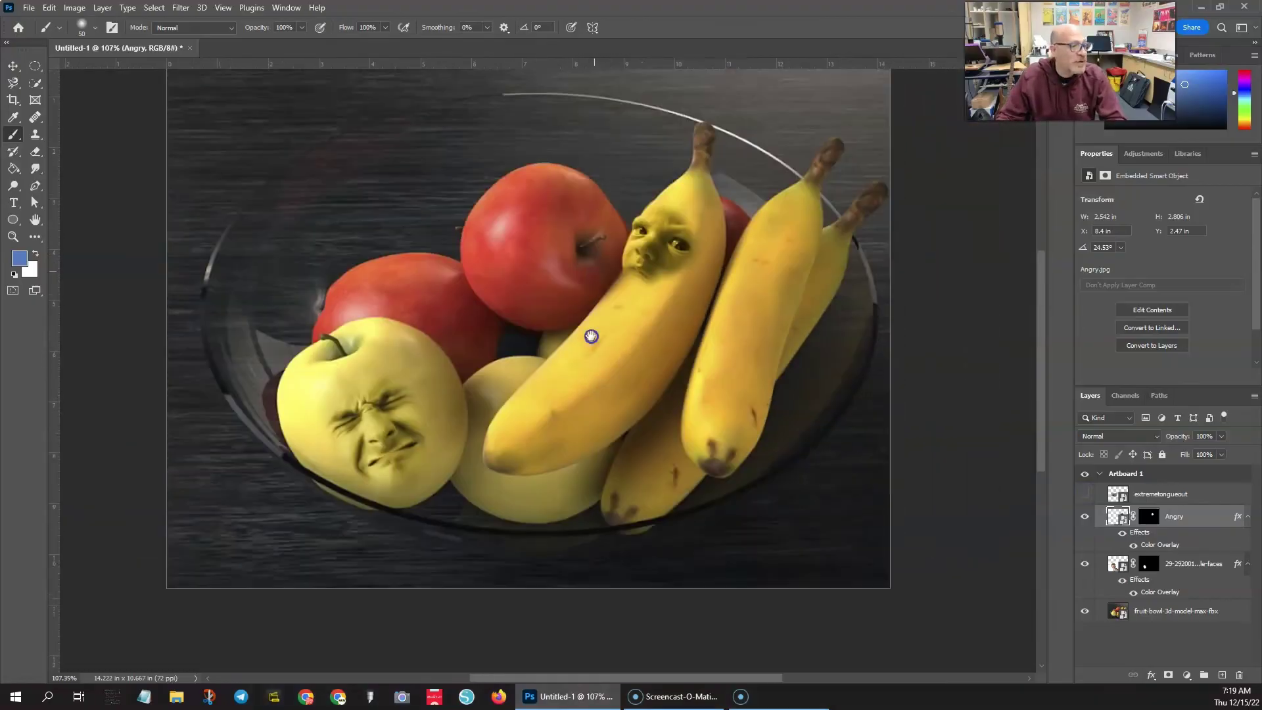